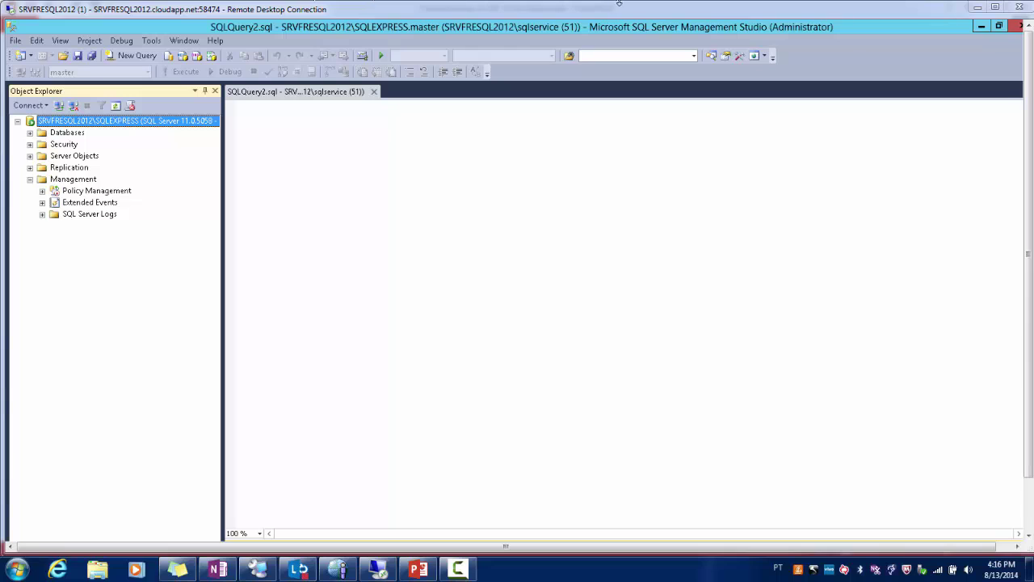
# Show the remote desktop session full screen and collapse the Management folder in Object Explorer.
pyautogui.click(996, 8)
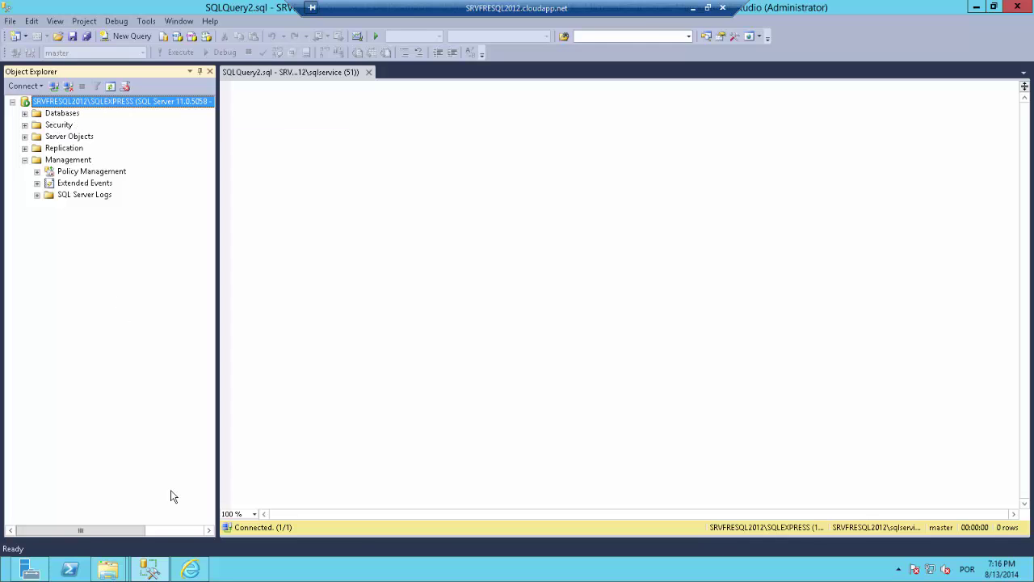
pyautogui.click(38, 161)
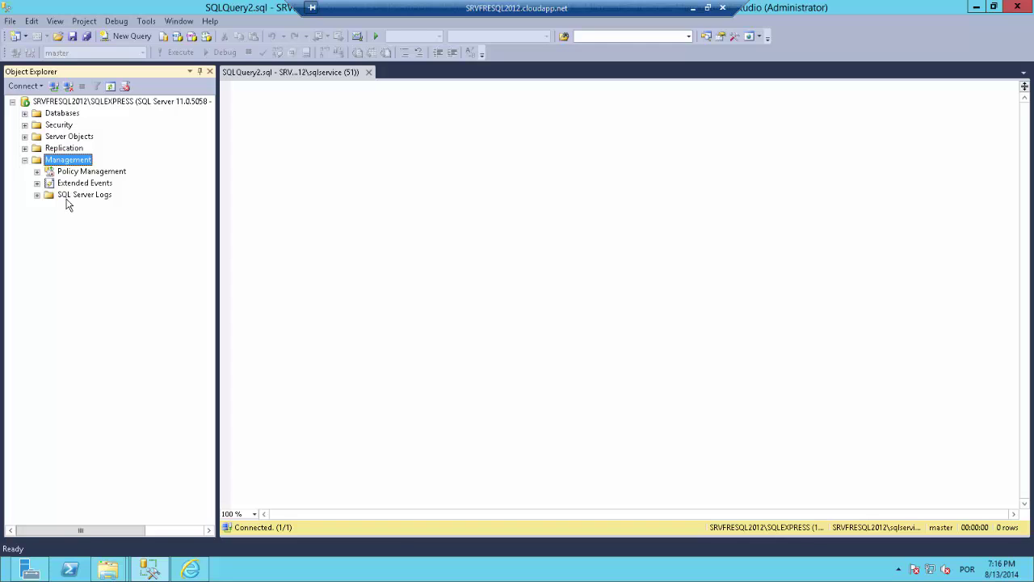
pyautogui.click(25, 160)
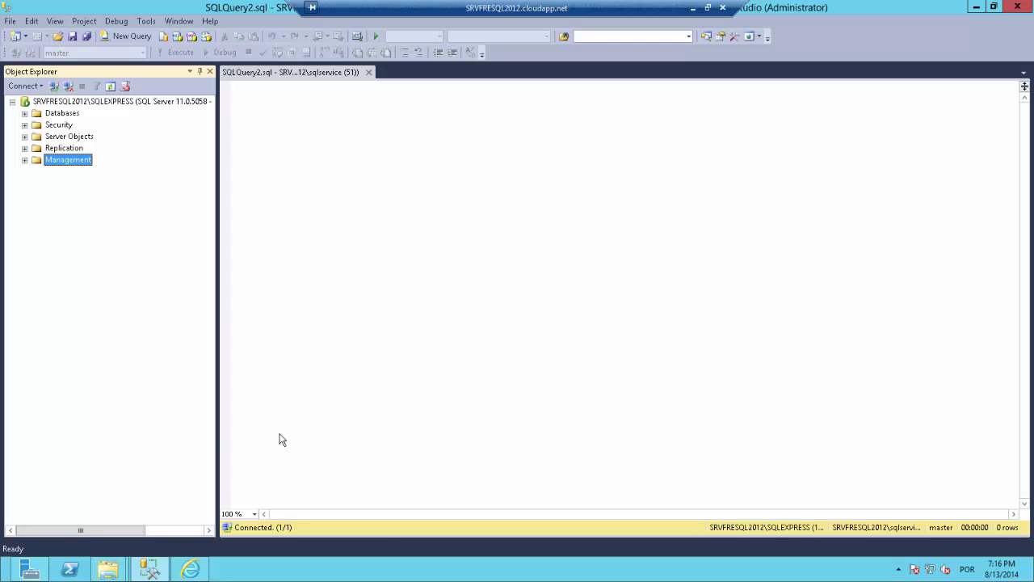
# Switch to Internet Explorer, review the listed backup, integrity check and index procedures, and download and save MaintenanceSolution.sql.
pyautogui.click(198, 570)
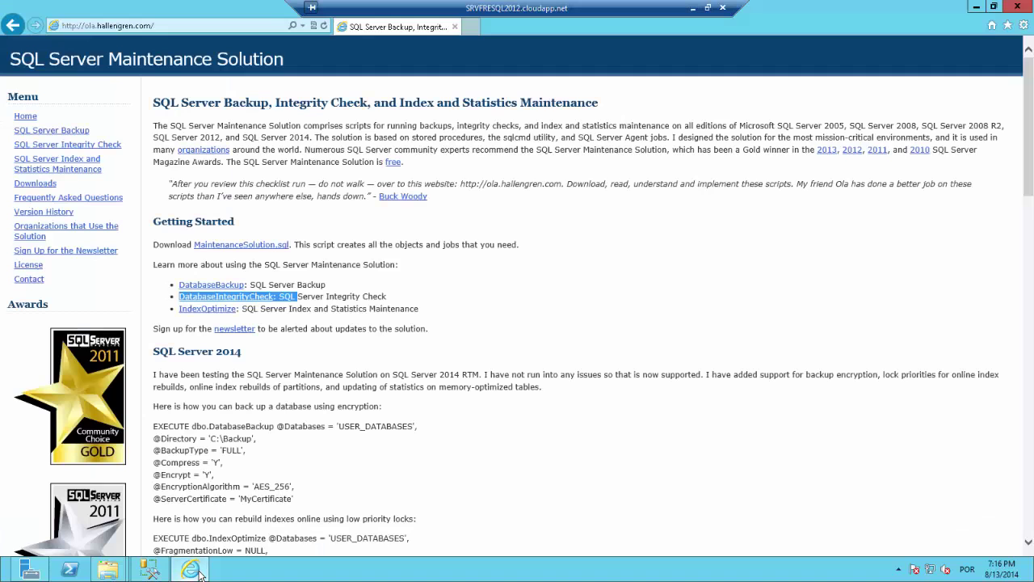
pyautogui.click(415, 358)
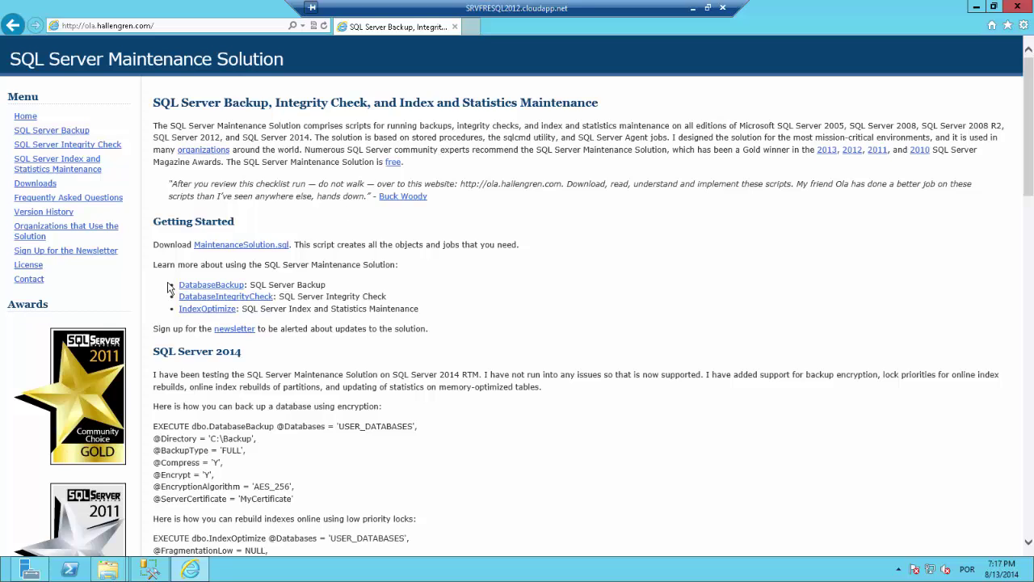
pyautogui.moveTo(173, 285); pyautogui.dragTo(268, 286)
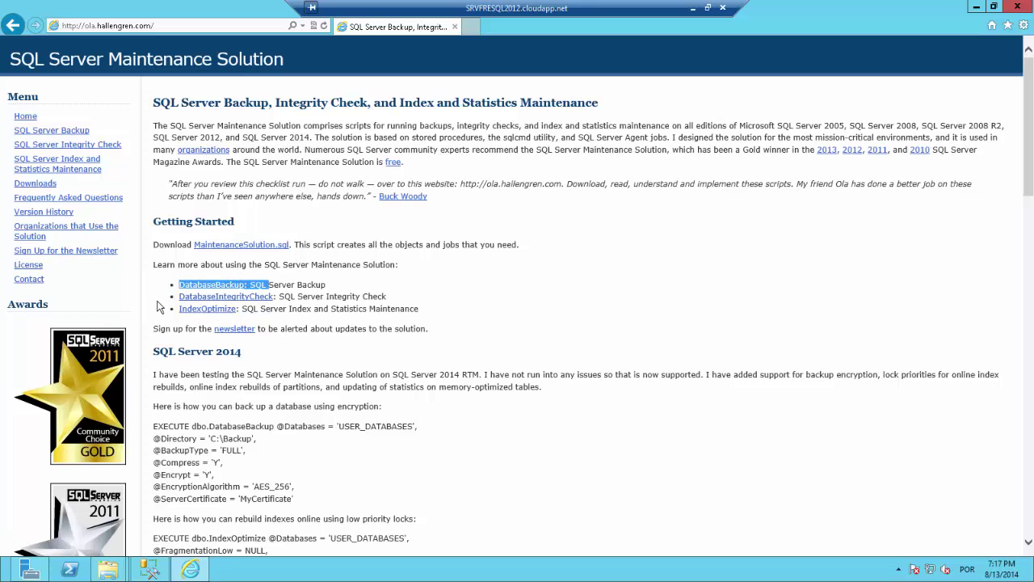
pyautogui.moveTo(178, 298); pyautogui.dragTo(298, 300)
pyautogui.moveTo(179, 310); pyautogui.dragTo(258, 310)
pyautogui.click(165, 310)
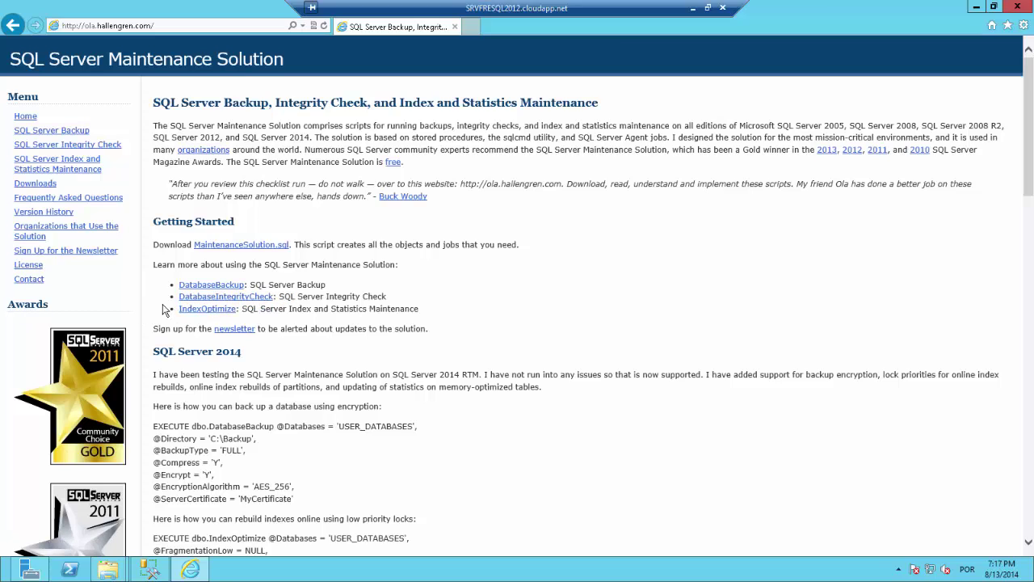
pyautogui.click(231, 251)
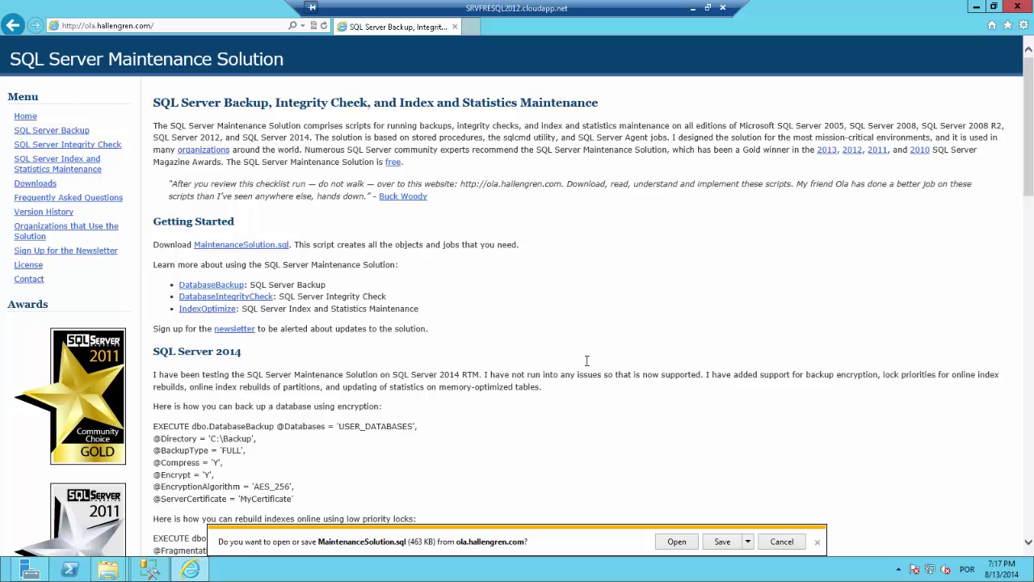
pyautogui.click(722, 541)
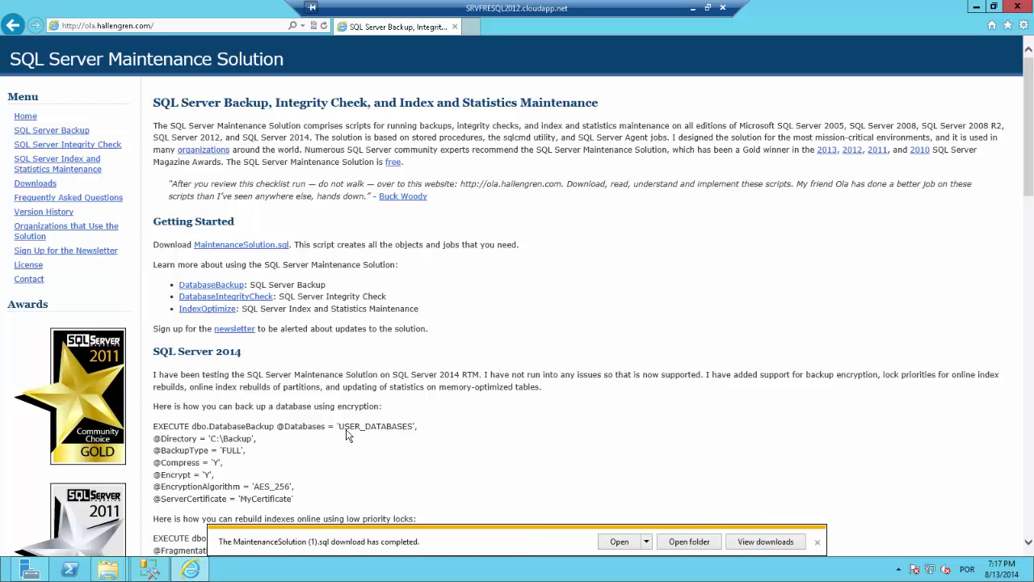
# Browse to C:\ and open MaintenanceSolution.sql in Notepad.
pyautogui.press('super+r')
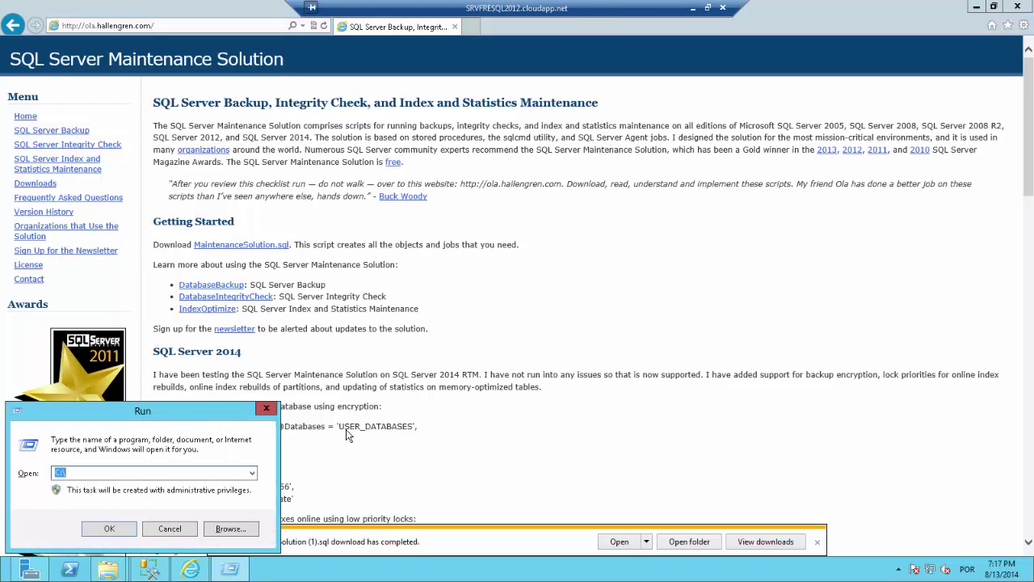
pyautogui.write('C:\\')
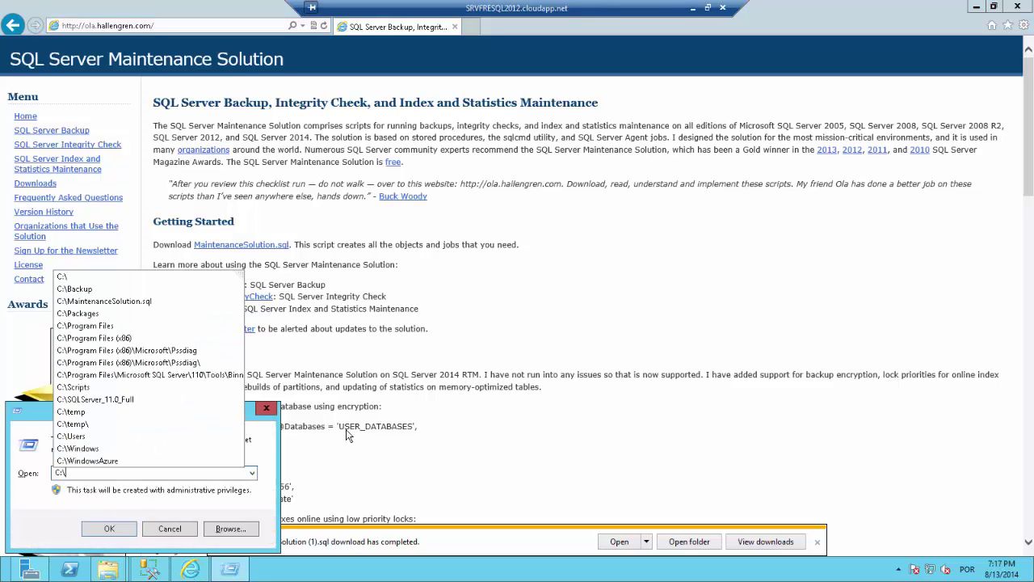
pyautogui.press('Return')
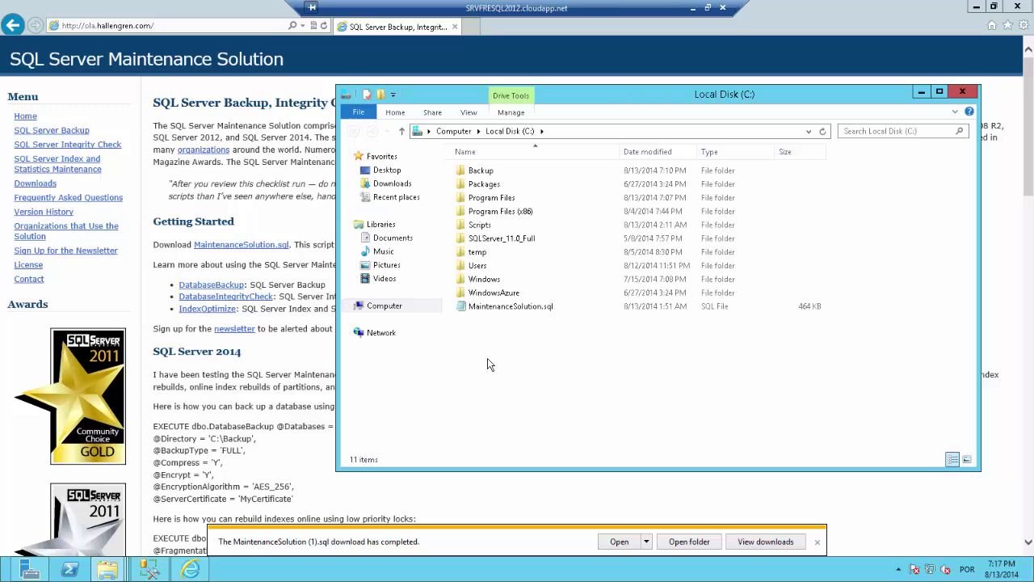
pyautogui.click(485, 309)
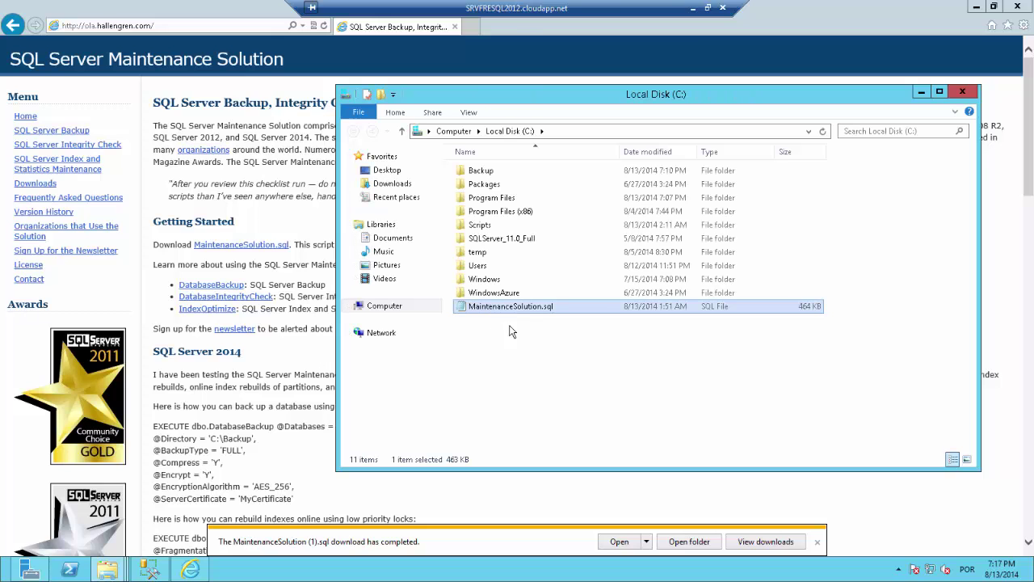
pyautogui.doubleClick(504, 312)
pyautogui.click(523, 298)
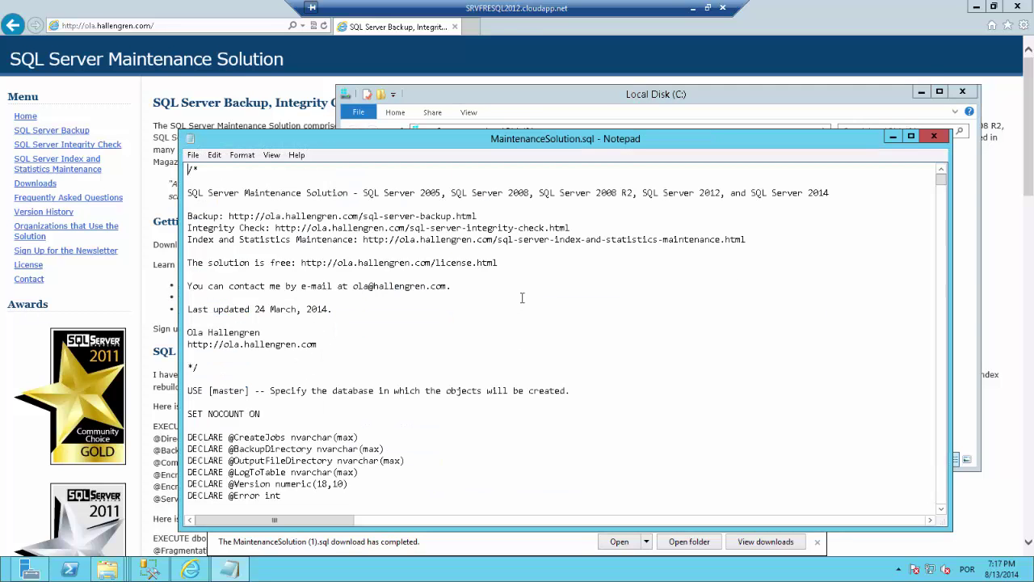
# Copy the entire MaintenanceSolution.sql script into the empty query window in SQL Server Management Studio.
pyautogui.hotkey('ctrl', 'a')
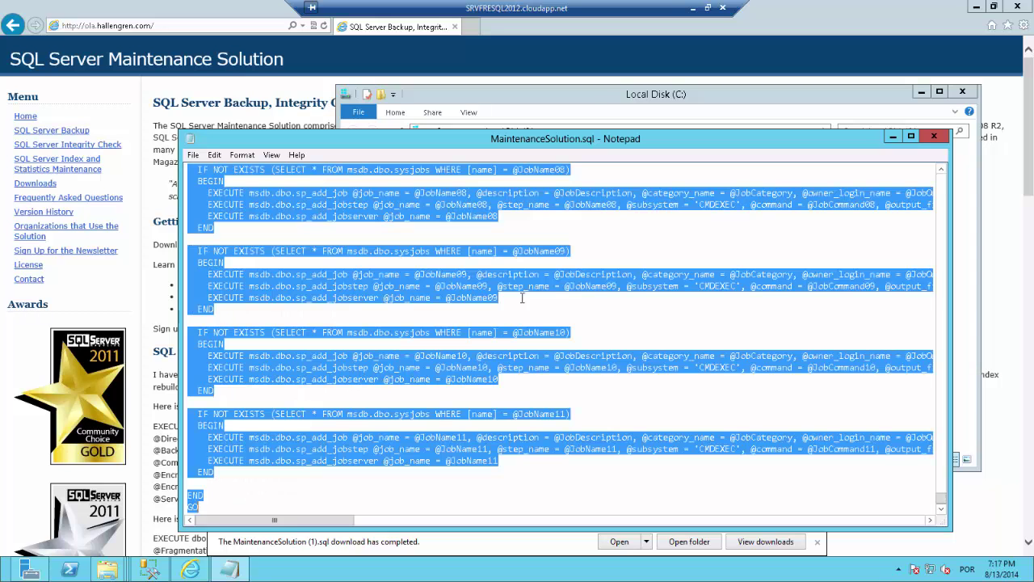
pyautogui.click(227, 569)
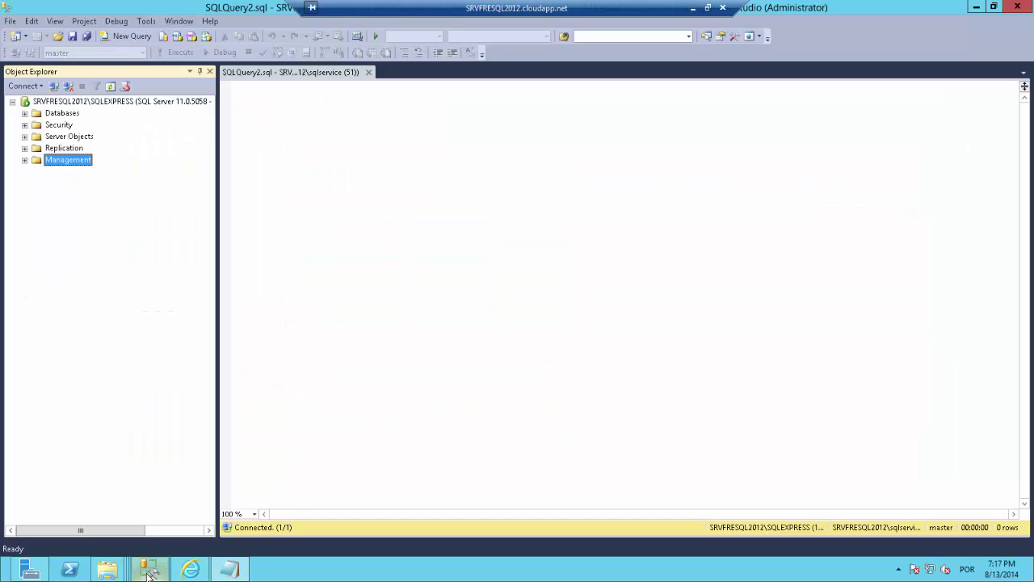
pyautogui.click(336, 270)
pyautogui.hotkey('ctrl', 'v')
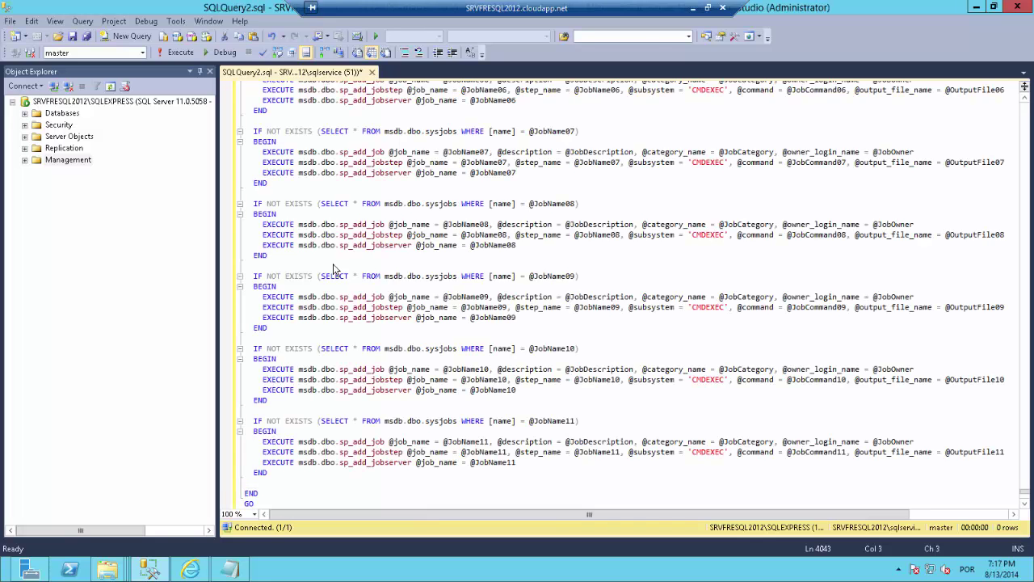
pyautogui.hotkey('ctrl', 'Home')
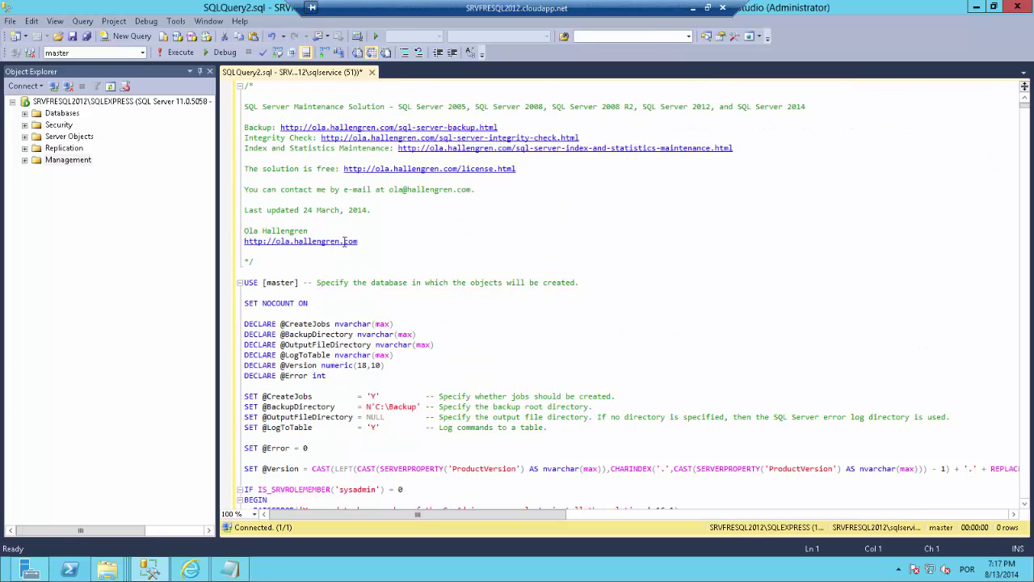
pyautogui.click(297, 283)
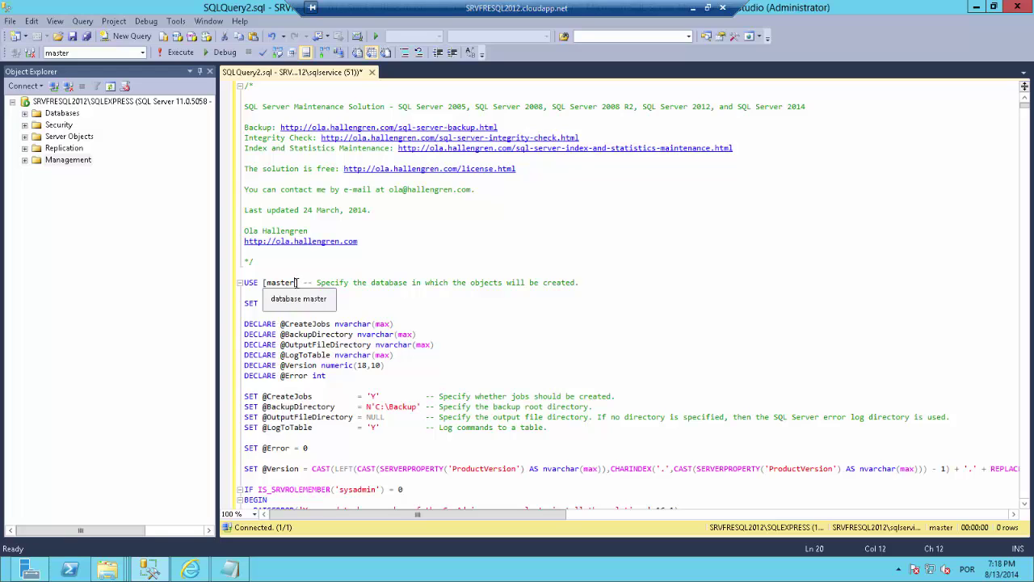
pyautogui.moveTo(299, 283); pyautogui.dragTo(243, 283)
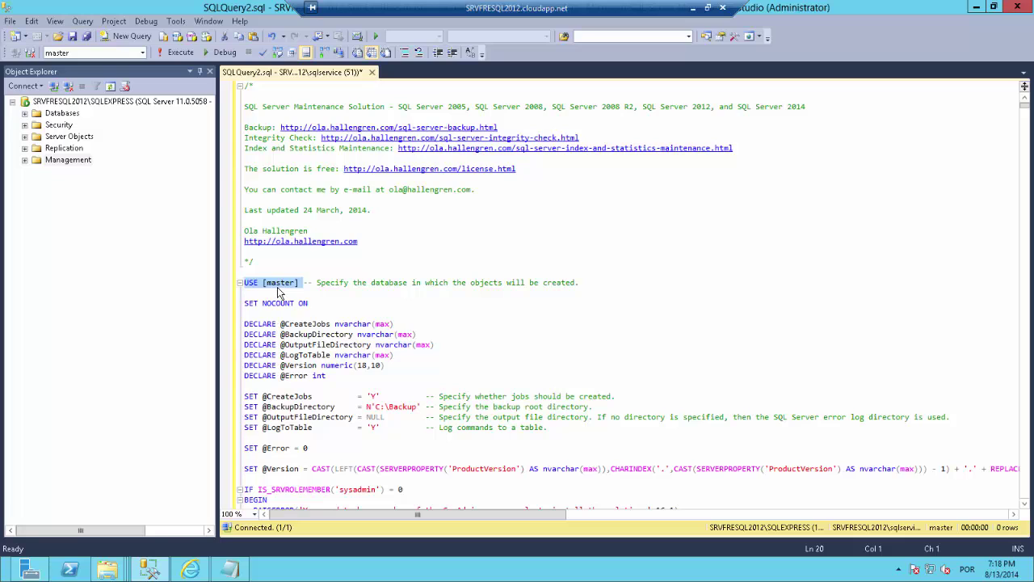
pyautogui.click(277, 283)
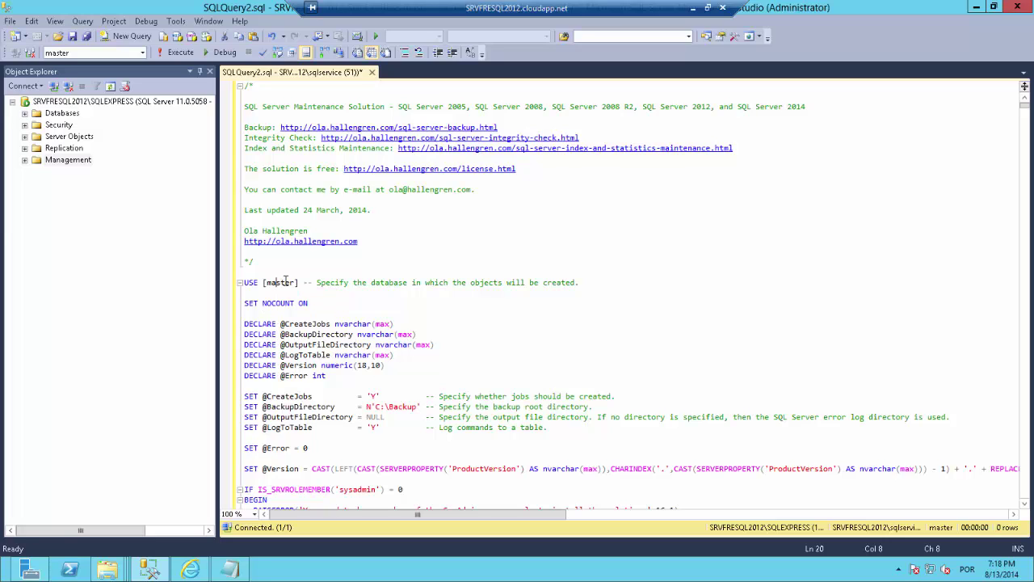
pyautogui.doubleClick(284, 282)
pyautogui.click(375, 396)
pyautogui.press('BackSpace')
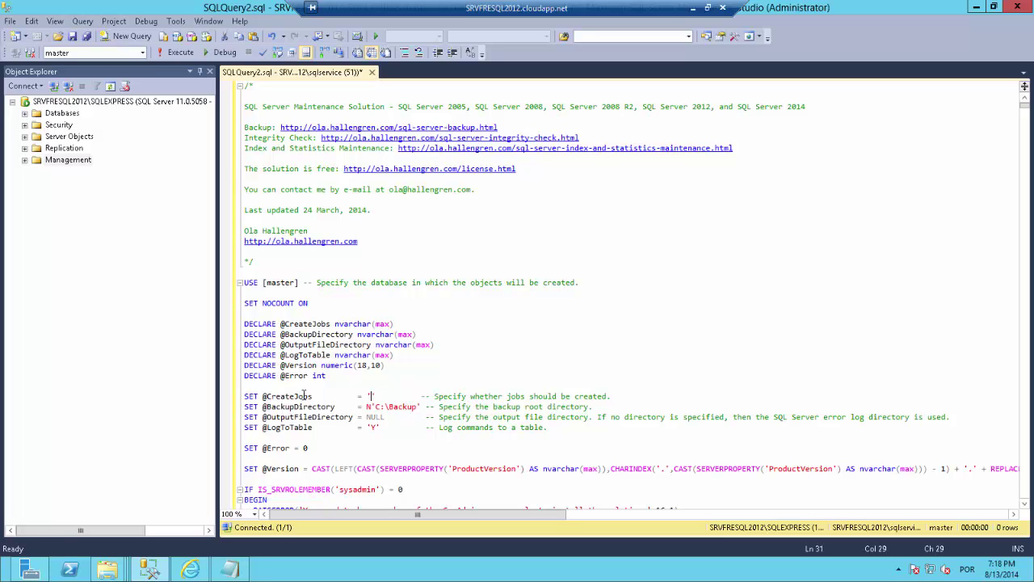
pyautogui.write('N')
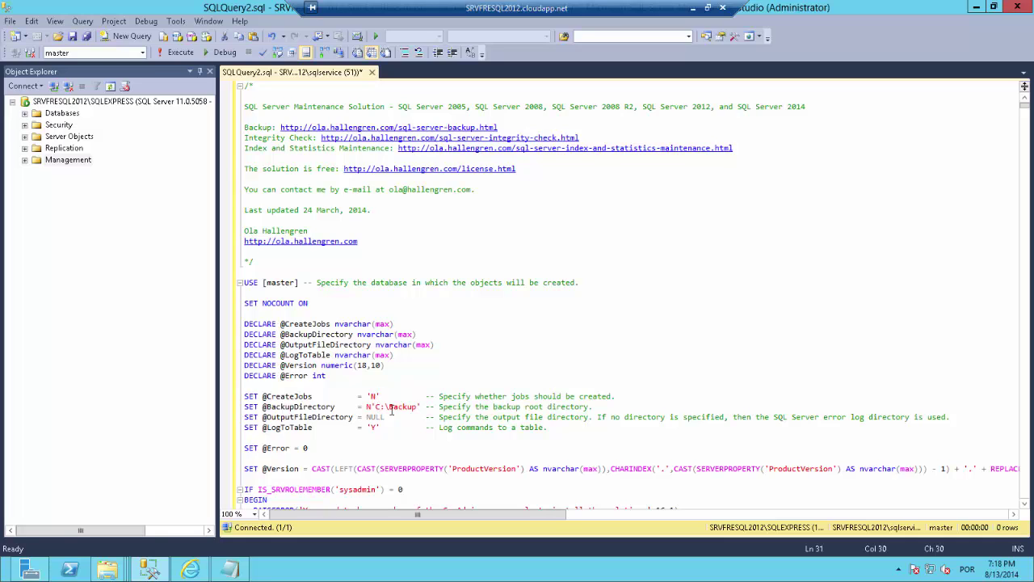
pyautogui.moveTo(421, 406); pyautogui.dragTo(244, 407)
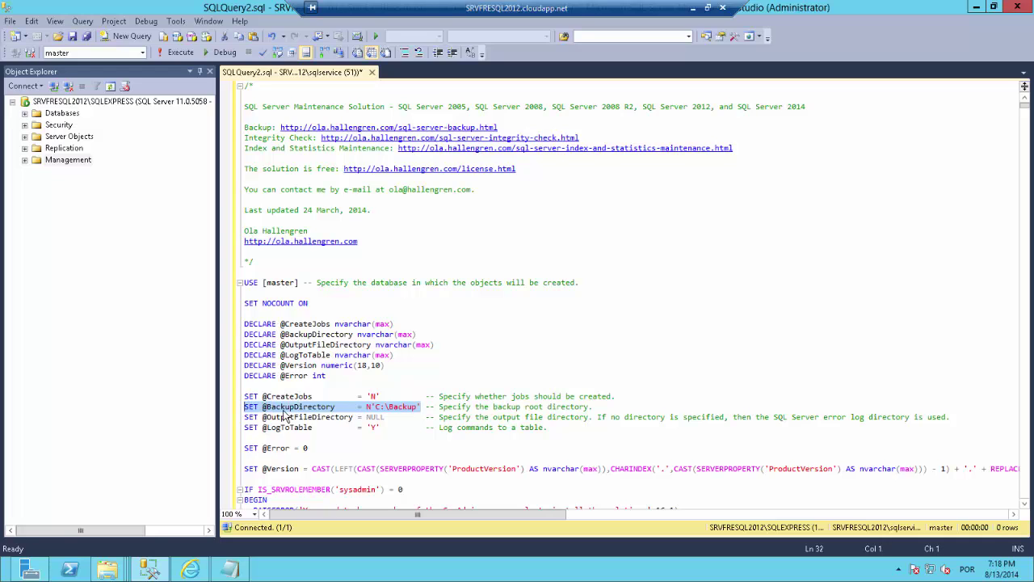
pyautogui.click(385, 406)
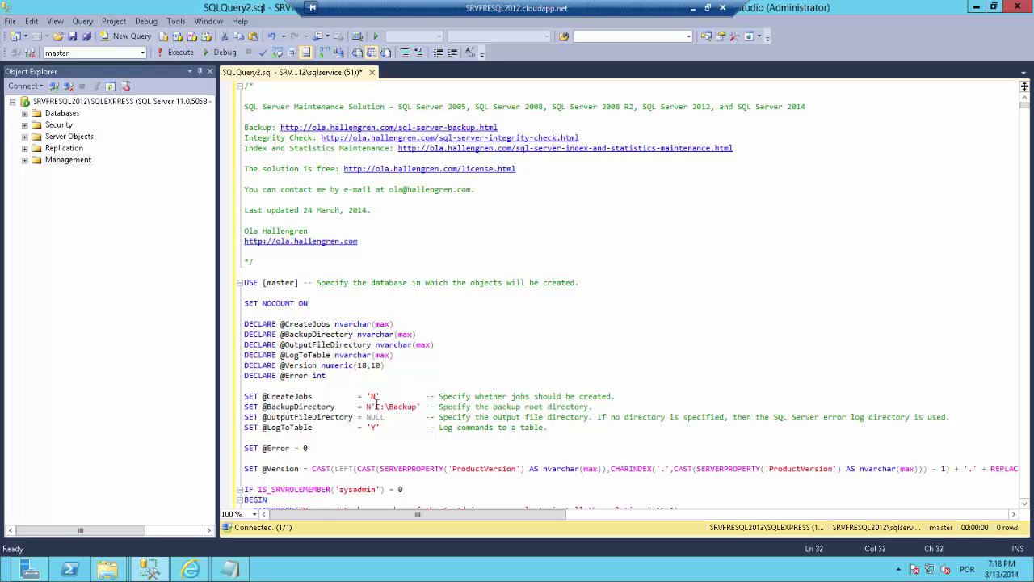
pyautogui.moveTo(376, 406); pyautogui.dragTo(418, 412)
pyautogui.click(421, 386)
pyautogui.press('F5')
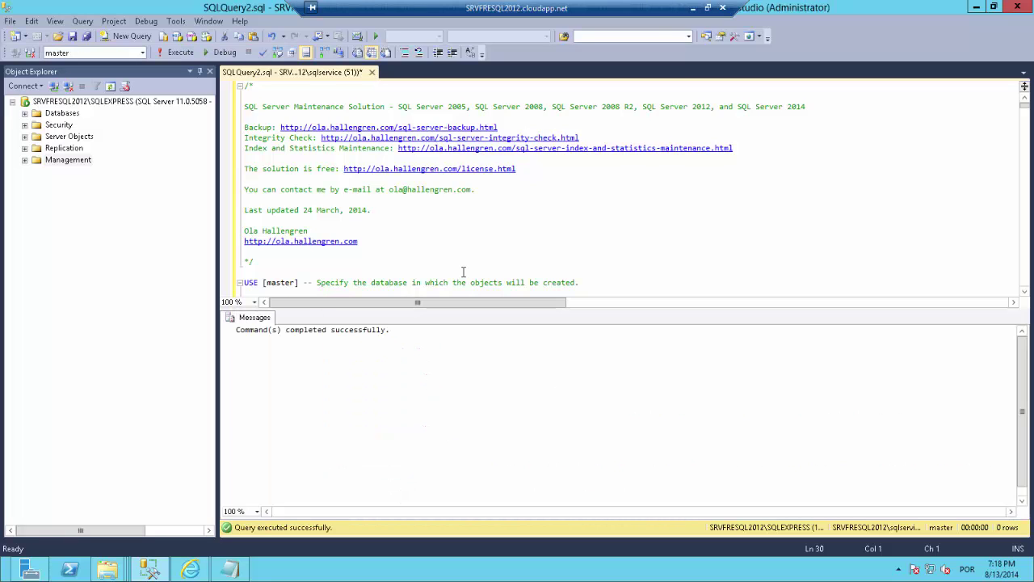
# Hide the results pane and examine the master database's tables and stored procedures for the objects the script created.
pyautogui.hotkey('ctrl', 'r')
pyautogui.click(50, 114)
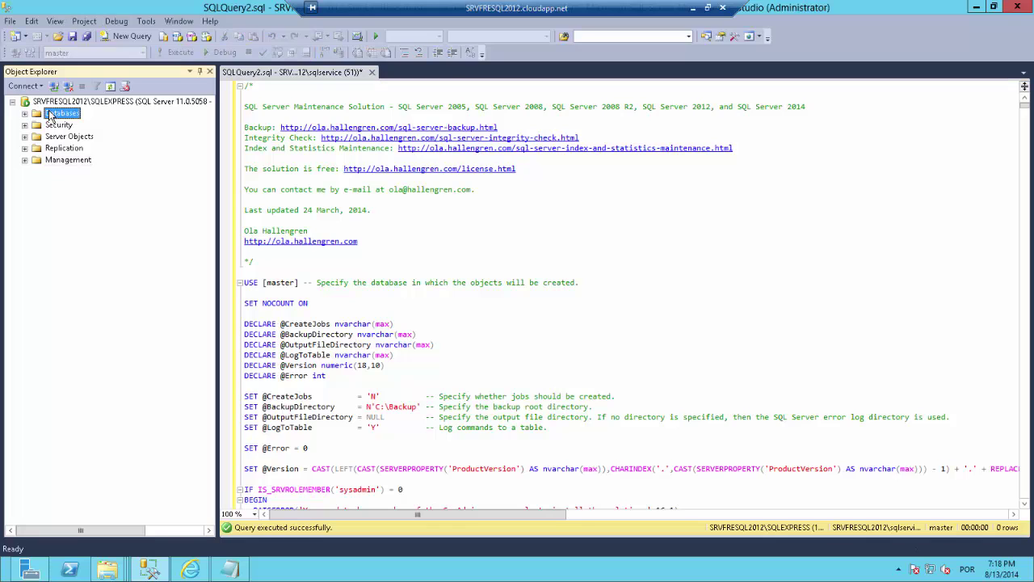
pyautogui.click(24, 113)
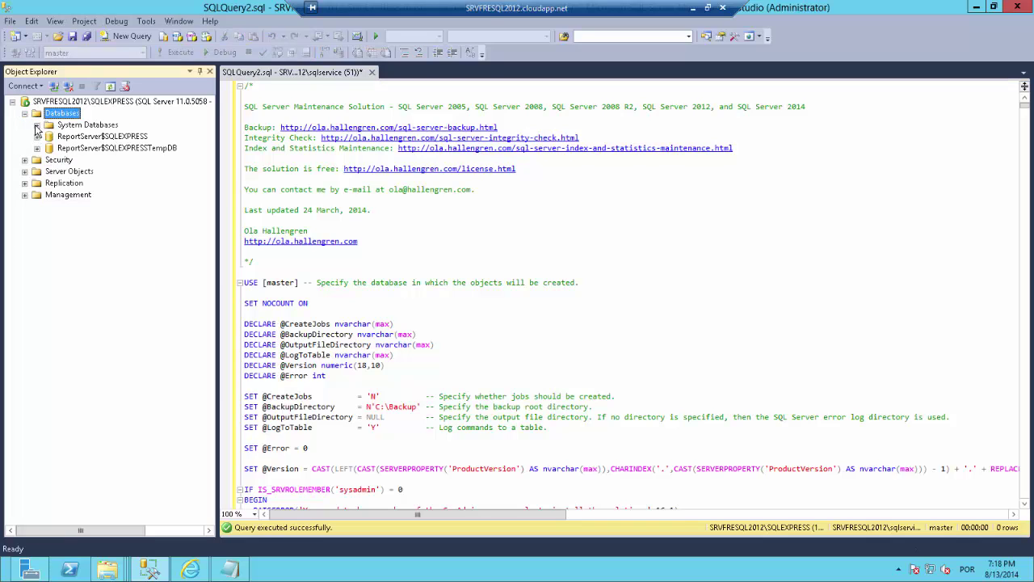
pyautogui.click(36, 125)
pyautogui.click(49, 137)
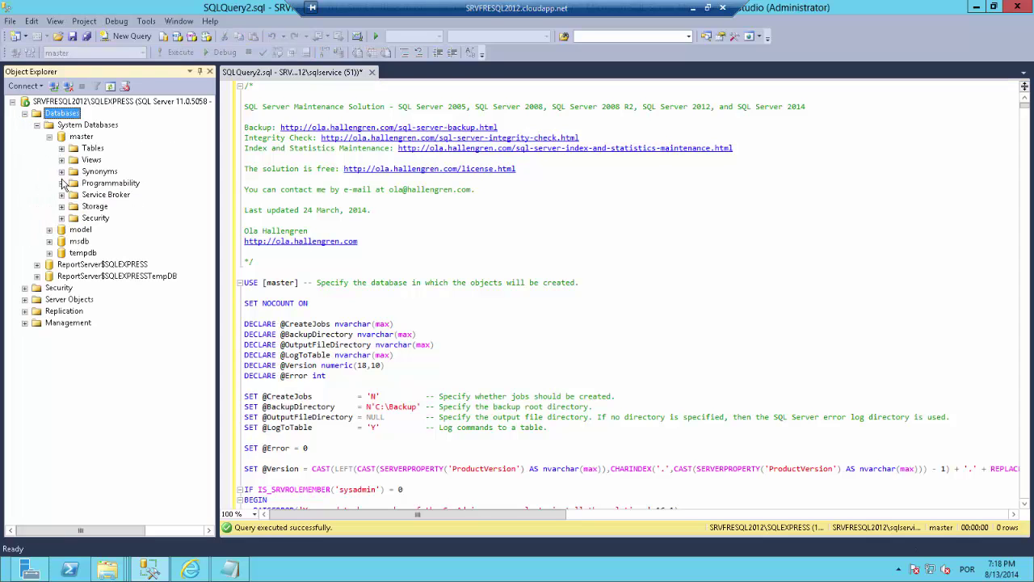
pyautogui.click(61, 183)
pyautogui.click(74, 195)
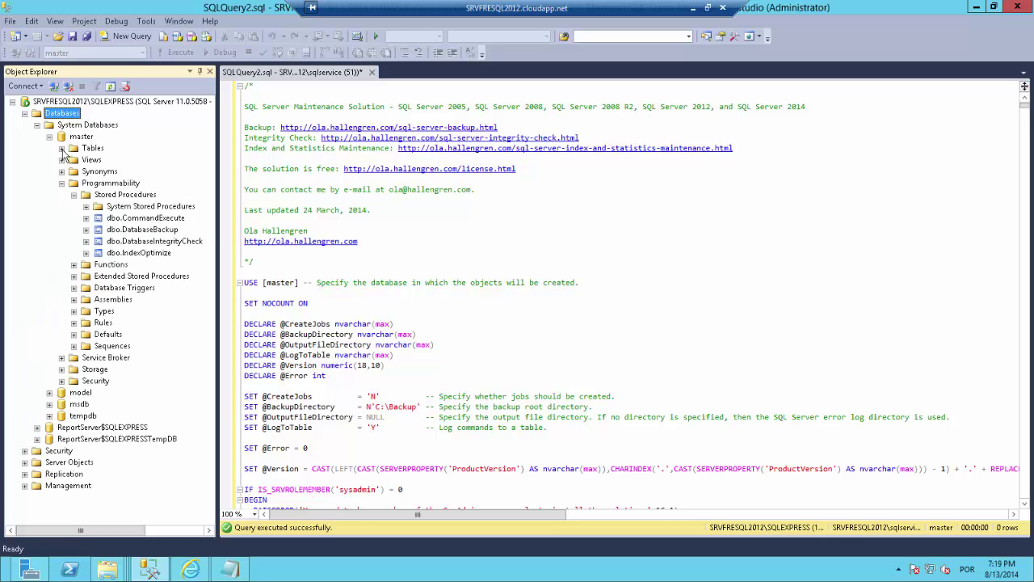
pyautogui.click(61, 148)
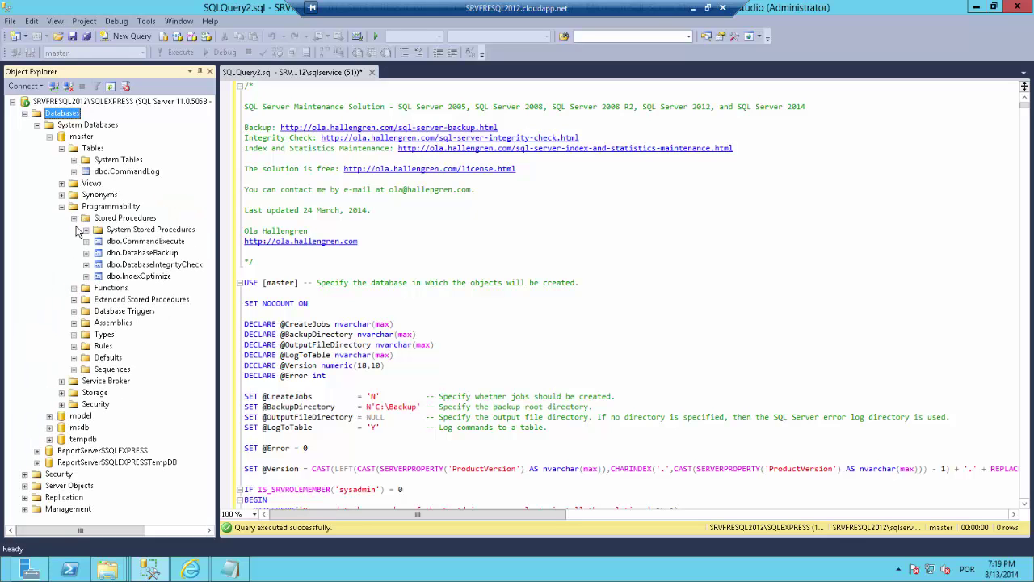
pyautogui.click(145, 242)
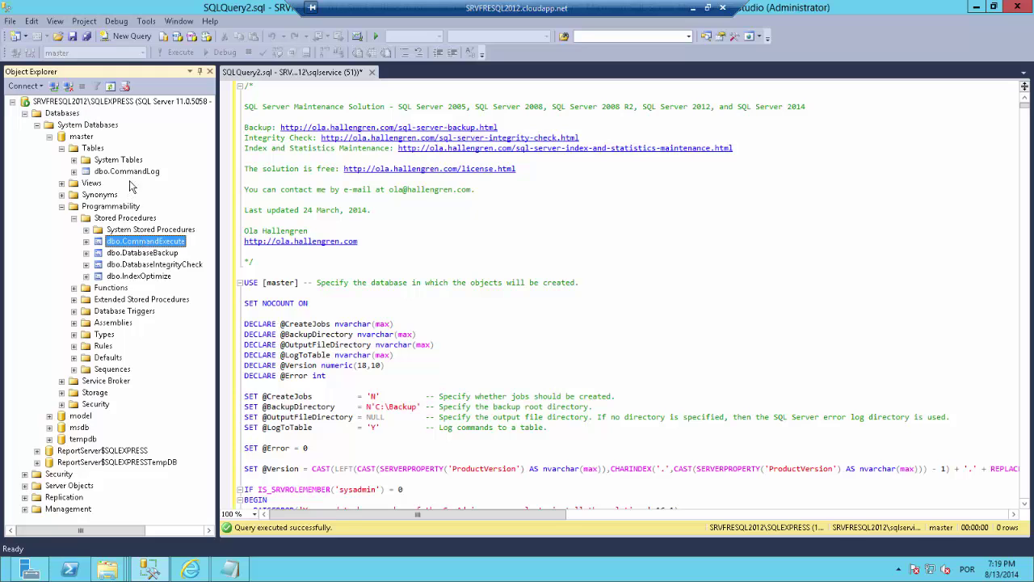
pyautogui.click(133, 172)
pyautogui.click(342, 211)
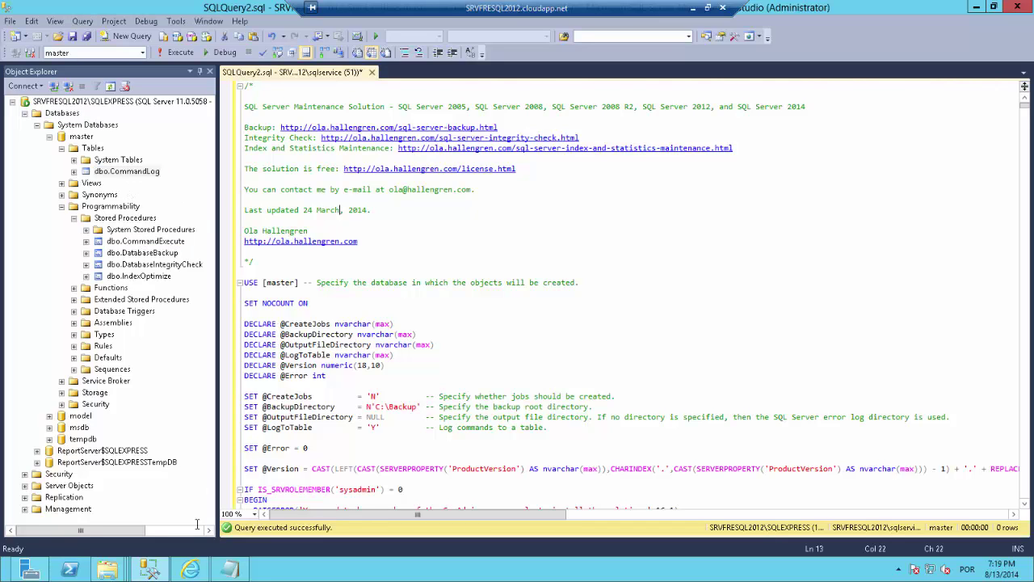
pyautogui.moveTo(154, 572)
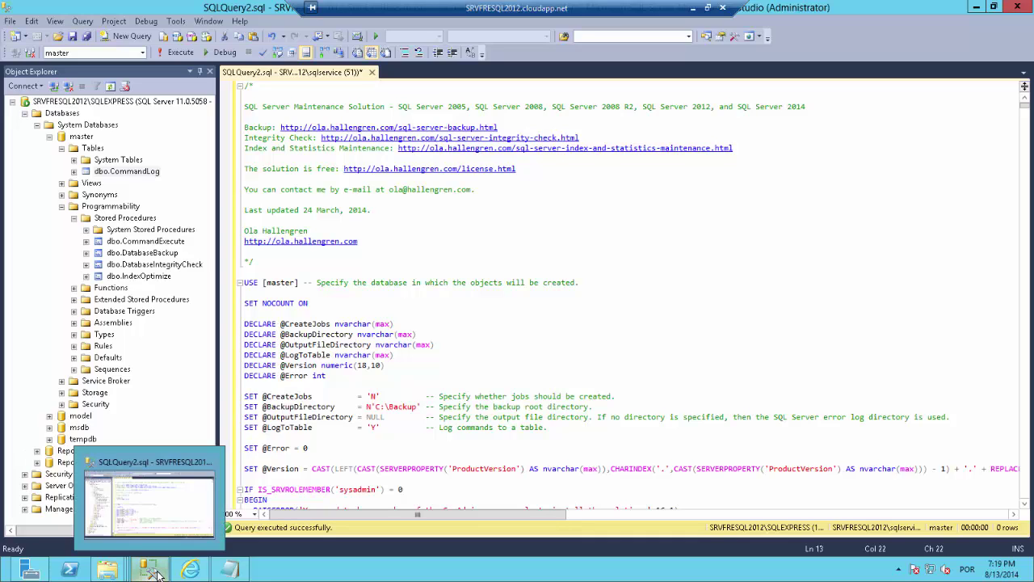
pyautogui.click(412, 417)
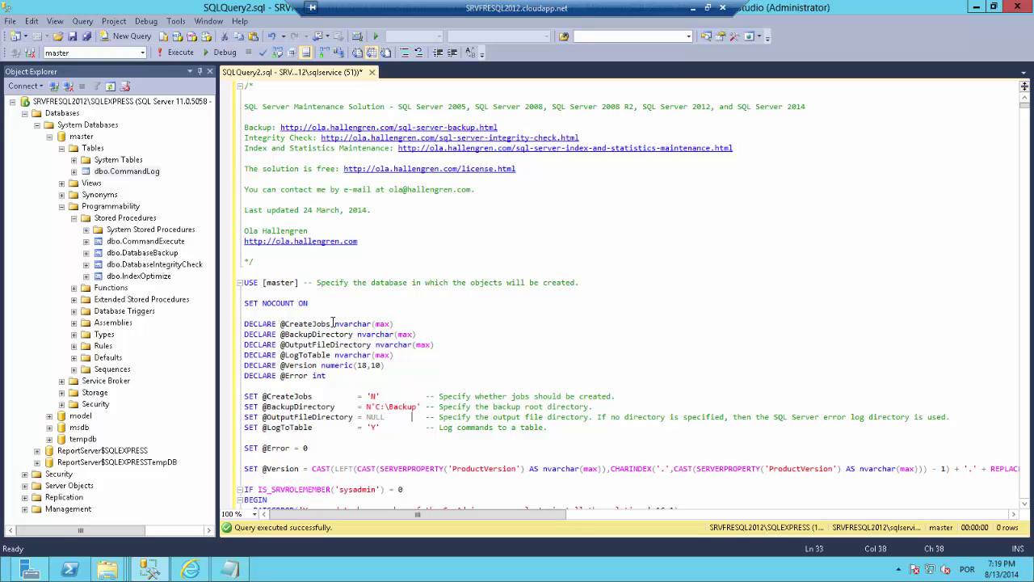
# Switch to File Explorer and open the SQLCMD Files folder inside C:\Scripts.
pyautogui.moveTo(112, 566)
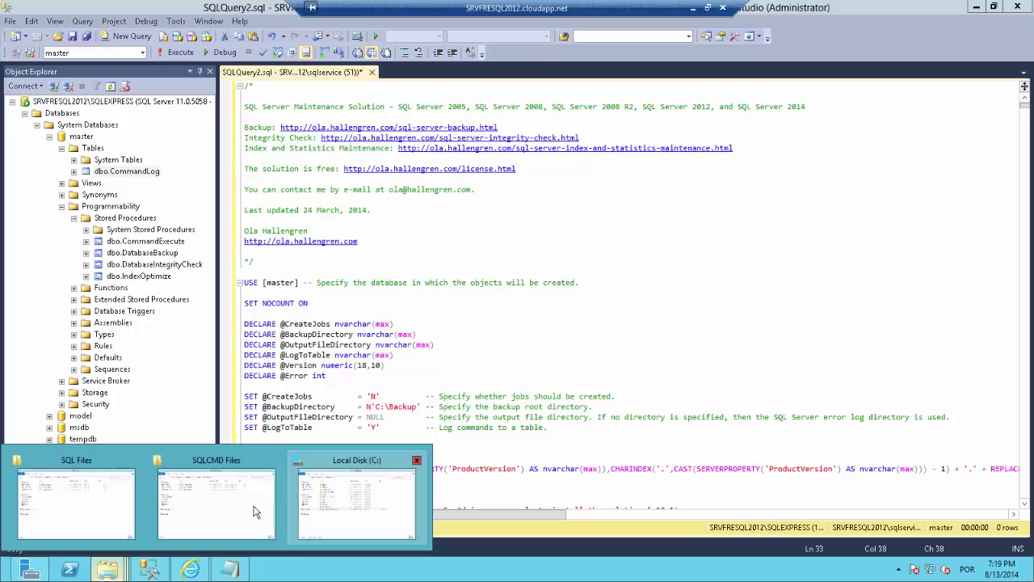
pyautogui.click(77, 503)
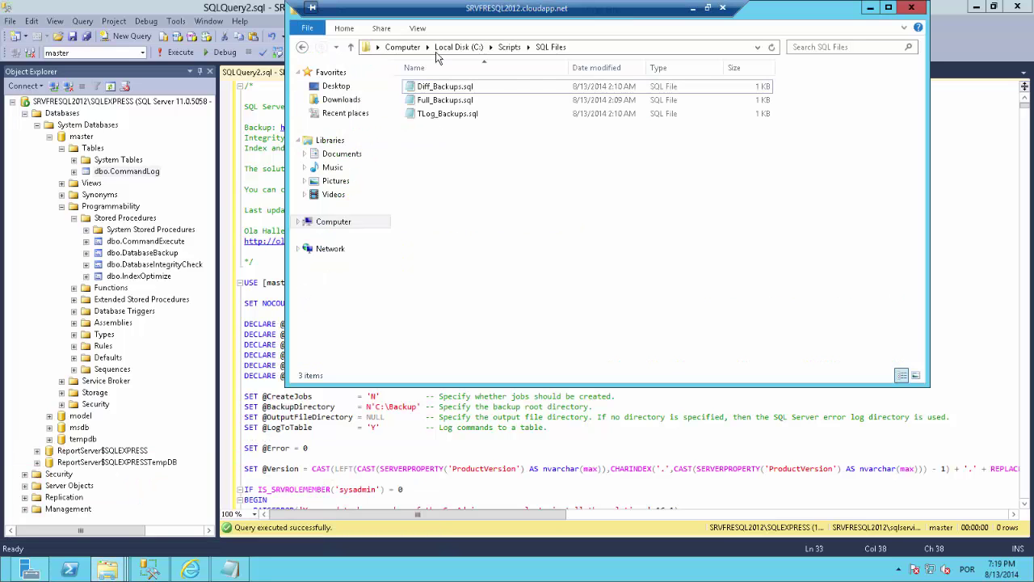
pyautogui.click(106, 570)
pyautogui.click(391, 525)
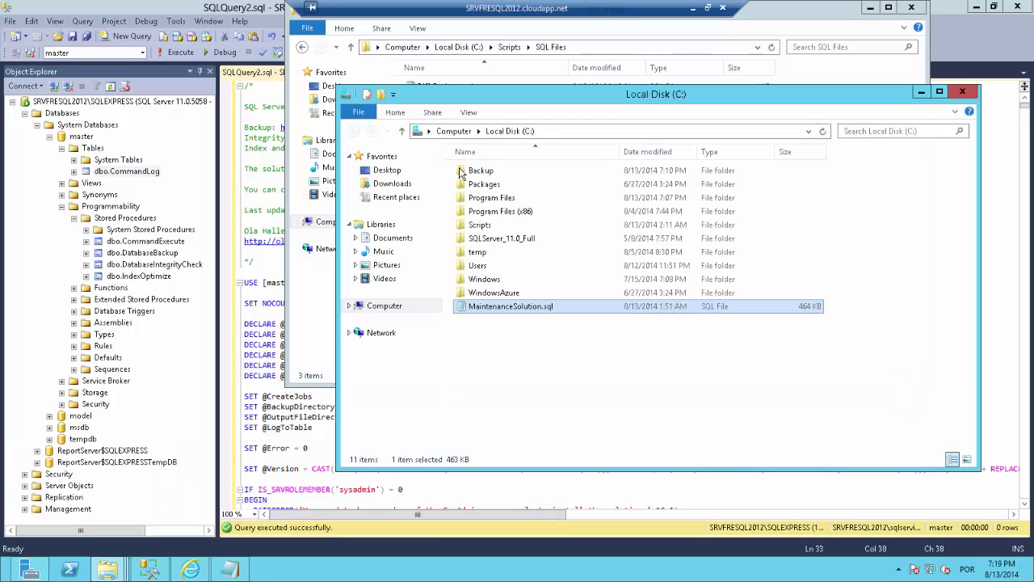
pyautogui.doubleClick(479, 225)
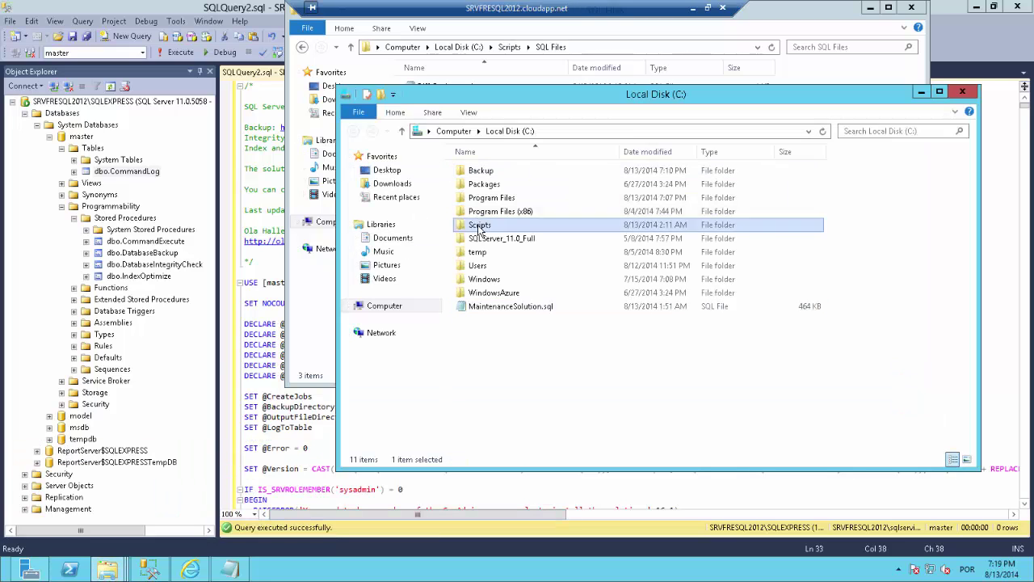
pyautogui.click(481, 186)
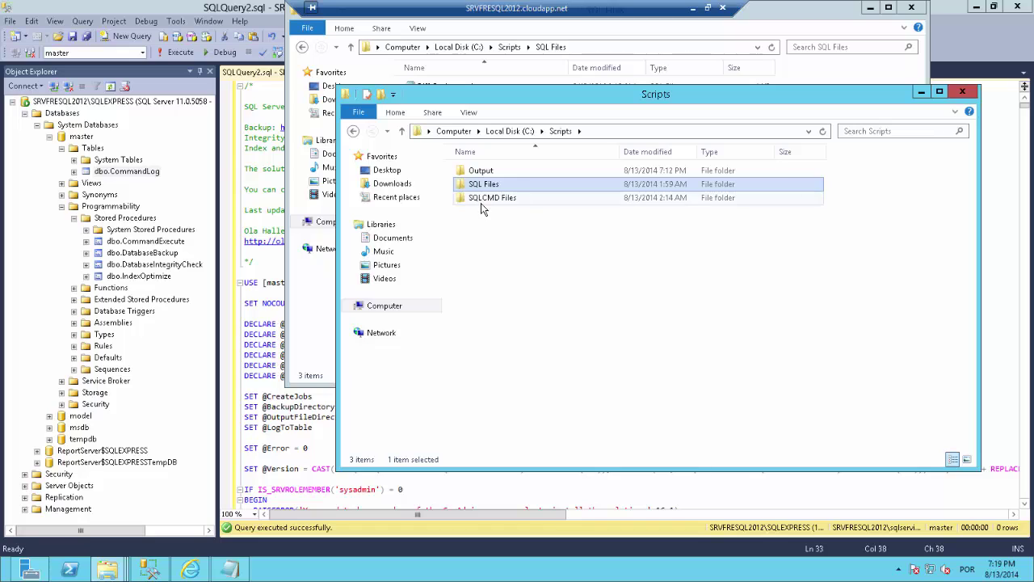
pyautogui.click(482, 198)
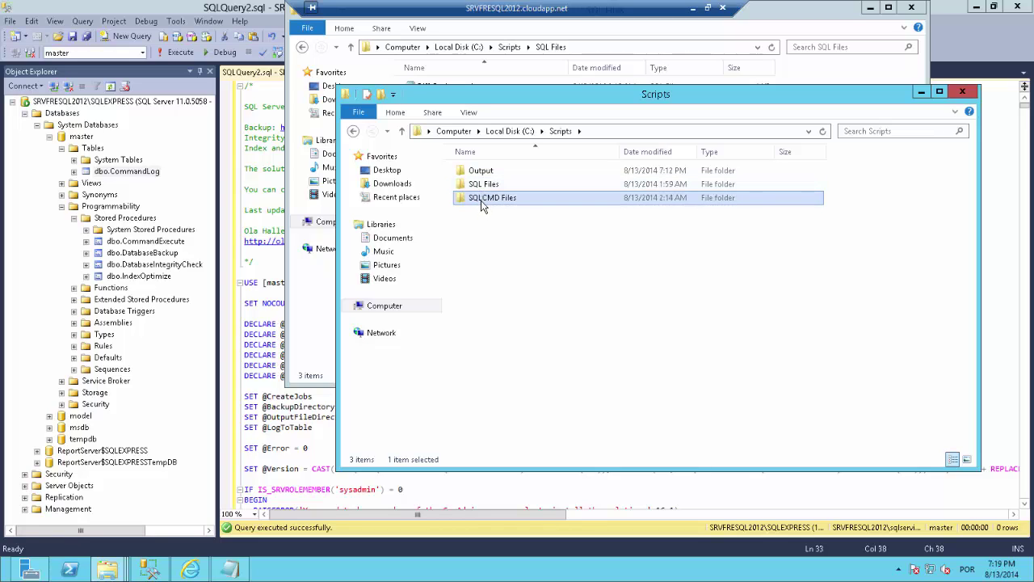
pyautogui.click(481, 186)
pyautogui.doubleClick(469, 198)
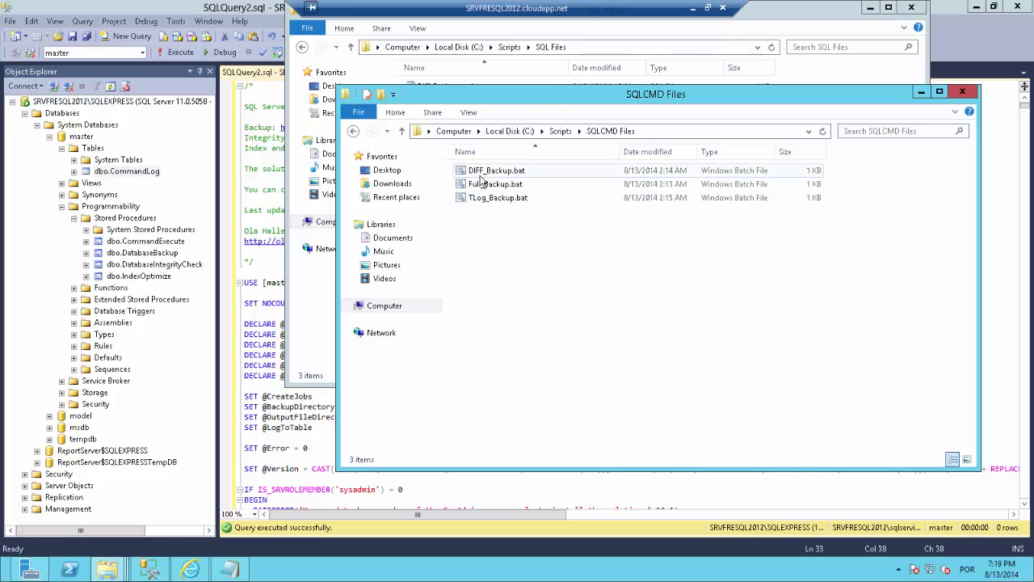
# Open Full_Backup.bat for editing in Notepad and shrink its window so the list of batch files stays in view.
pyautogui.rightClick(485, 186)
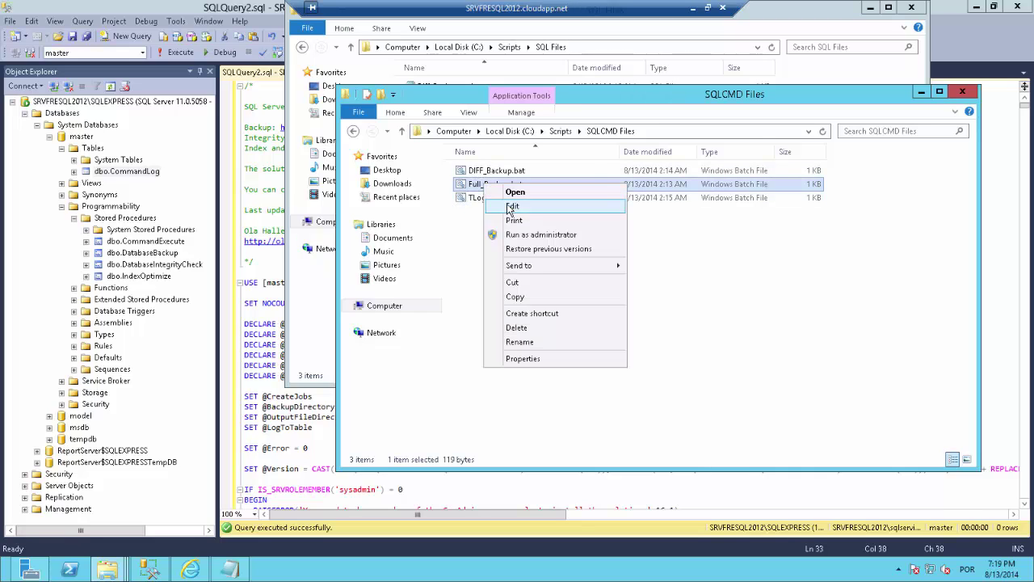
pyautogui.click(512, 206)
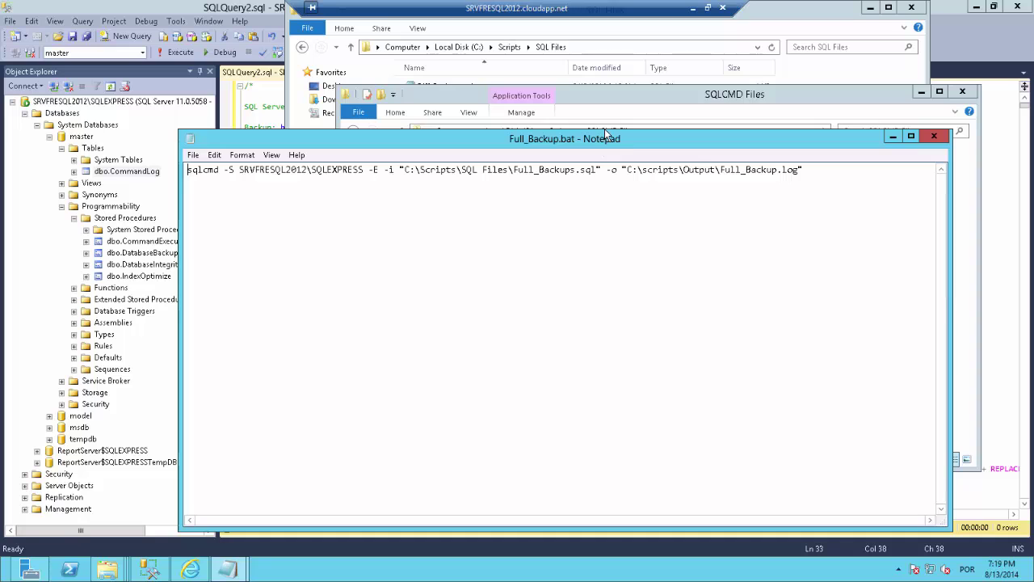
pyautogui.moveTo(606, 131); pyautogui.dragTo(607, 197)
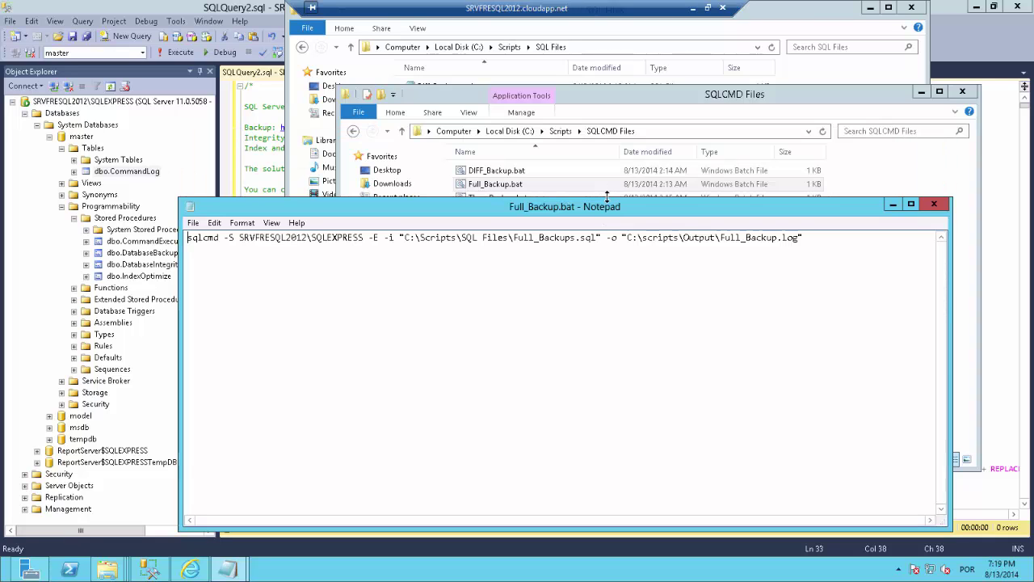
pyautogui.click(607, 196)
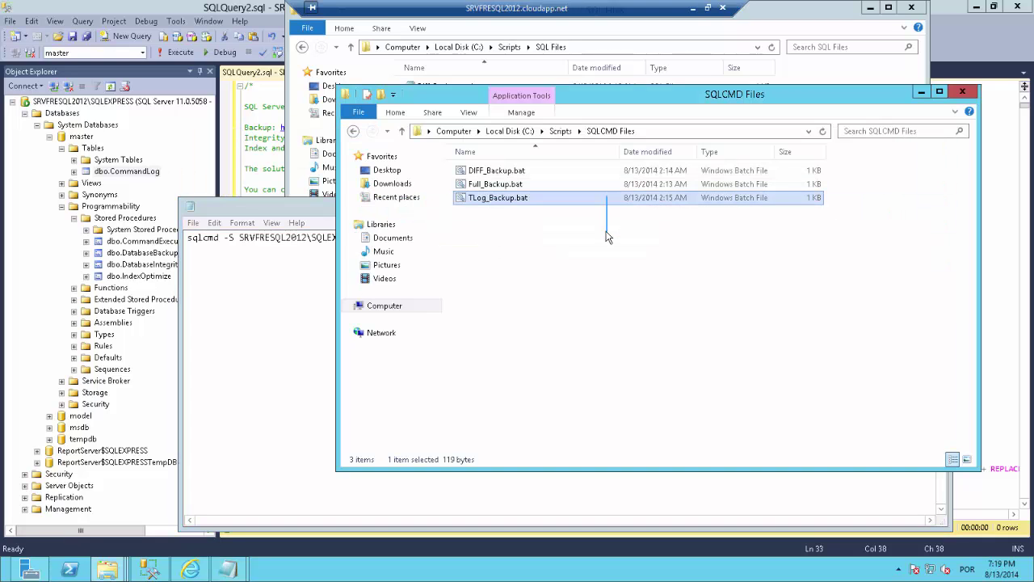
pyautogui.click(265, 296)
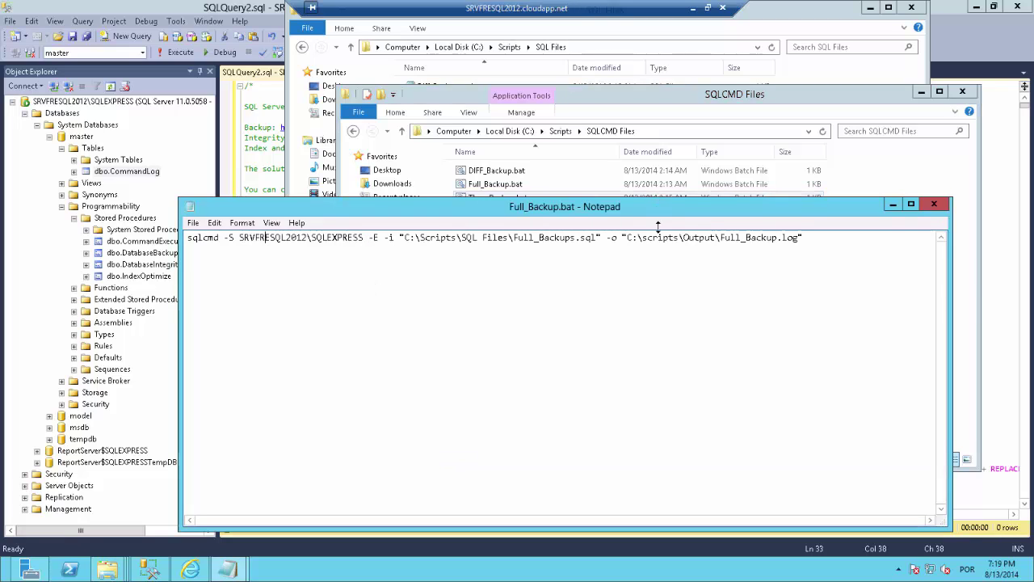
pyautogui.moveTo(658, 226); pyautogui.dragTo(658, 227)
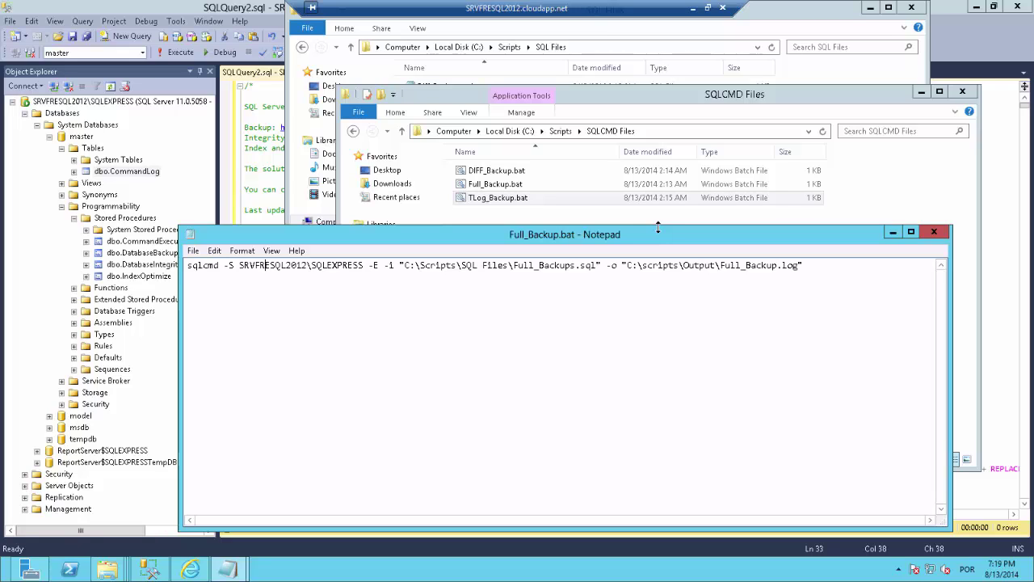
pyautogui.click(452, 329)
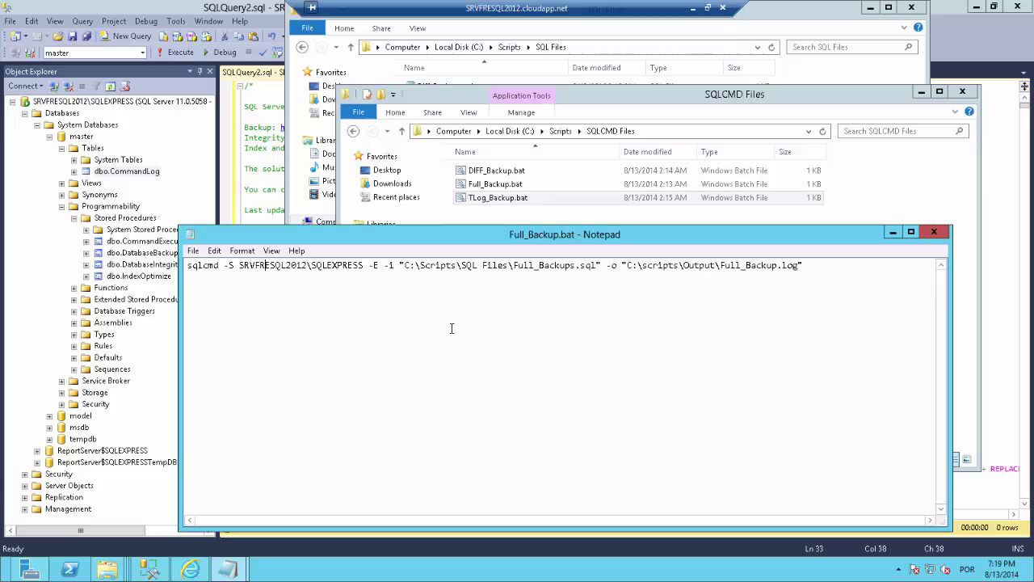
pyautogui.click(340, 290)
# Open a command prompt and show the sqlcmd syntax help with sqlcmd -?
pyautogui.press('super+r')
pyautogui.write('cmd')
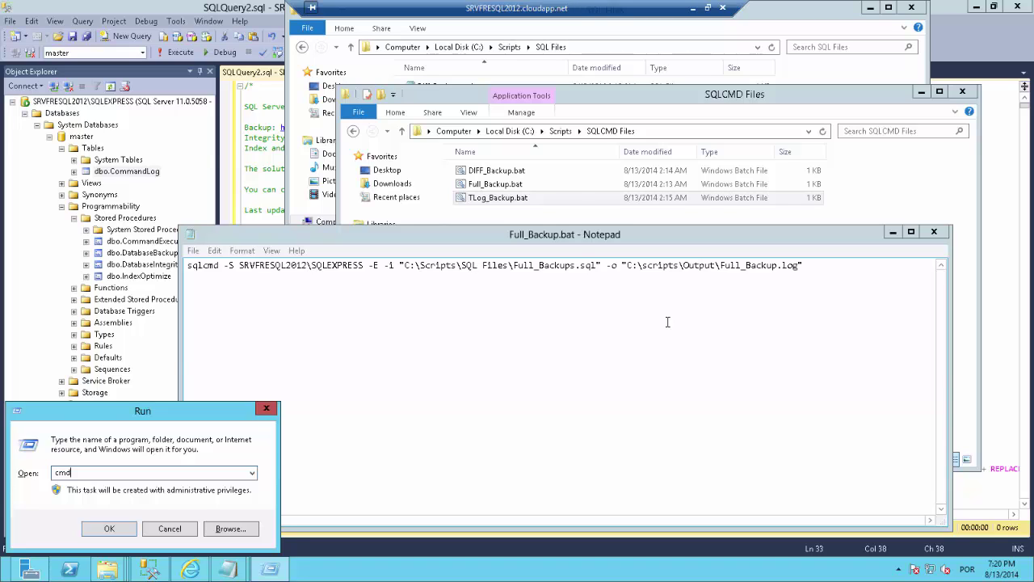
pyautogui.press('Return')
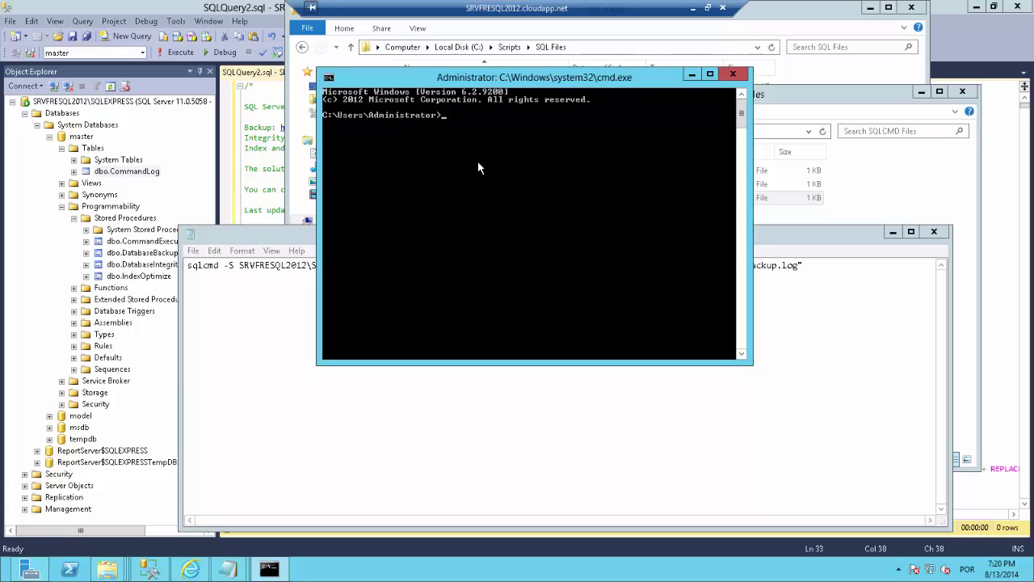
pyautogui.write('sqlcmd -?')
pyautogui.press('Return')
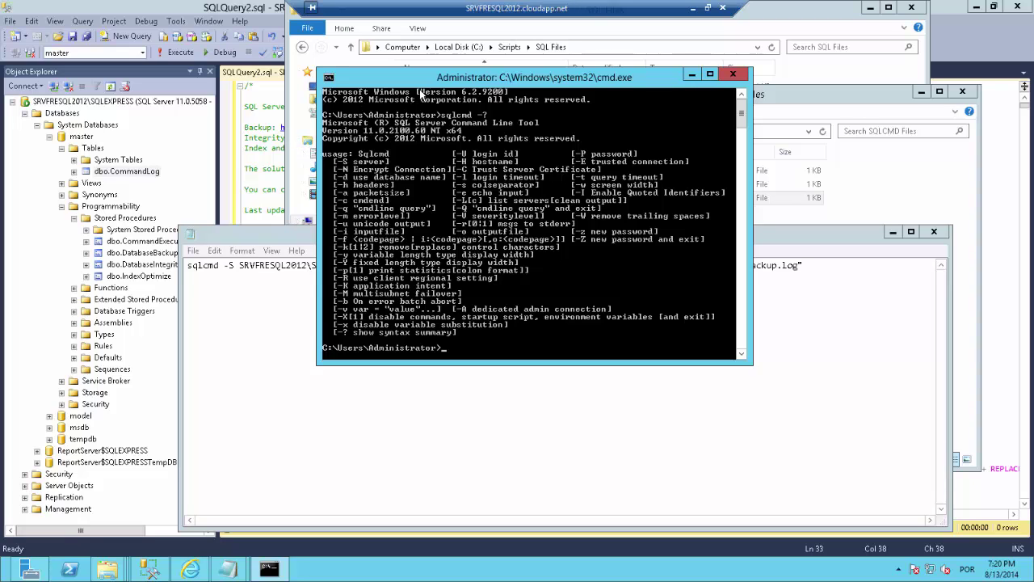
# Compare the -S, -E, -i and -o options in Full_Backup.bat with the sqlcmd help, and close both windows.
pyautogui.moveTo(421, 84); pyautogui.dragTo(555, 97)
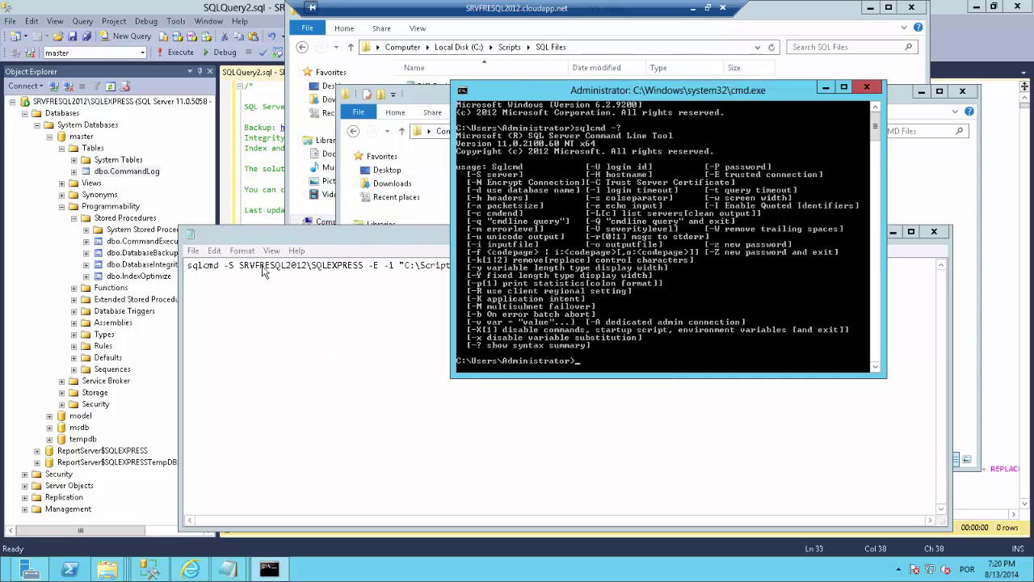
pyautogui.click(347, 242)
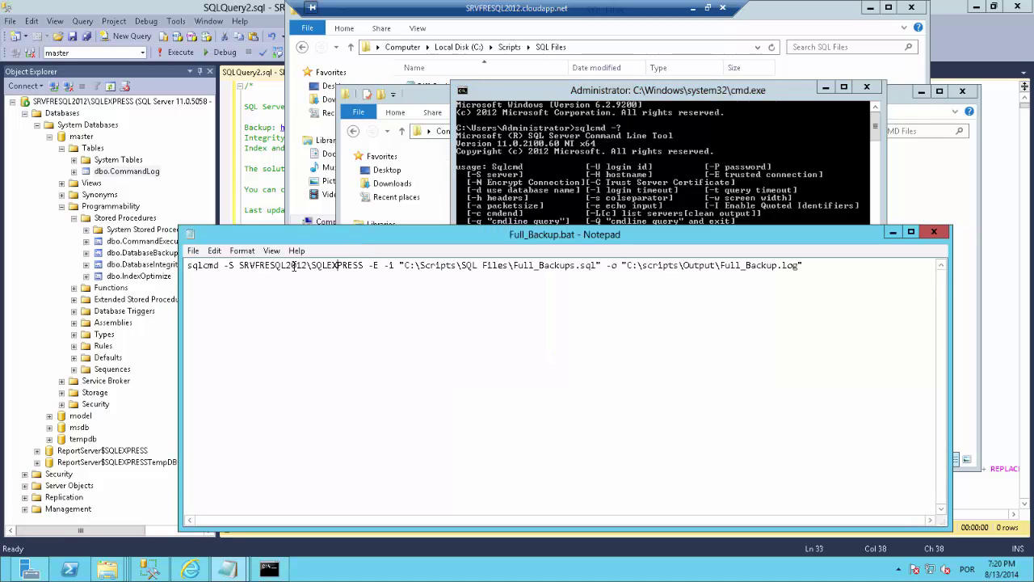
pyautogui.click(229, 266)
pyautogui.moveTo(669, 87); pyautogui.dragTo(669, 77)
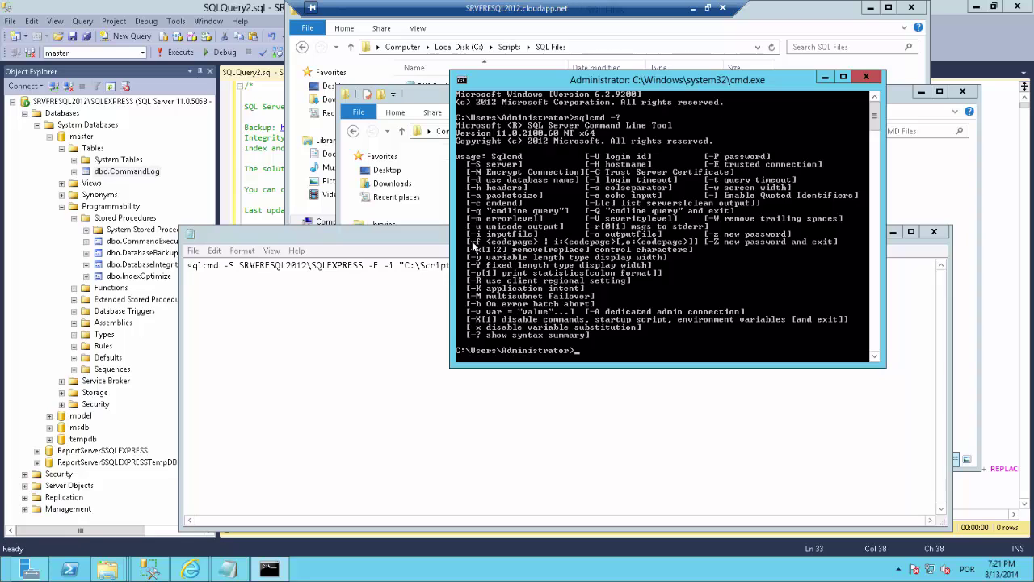
pyautogui.click(414, 285)
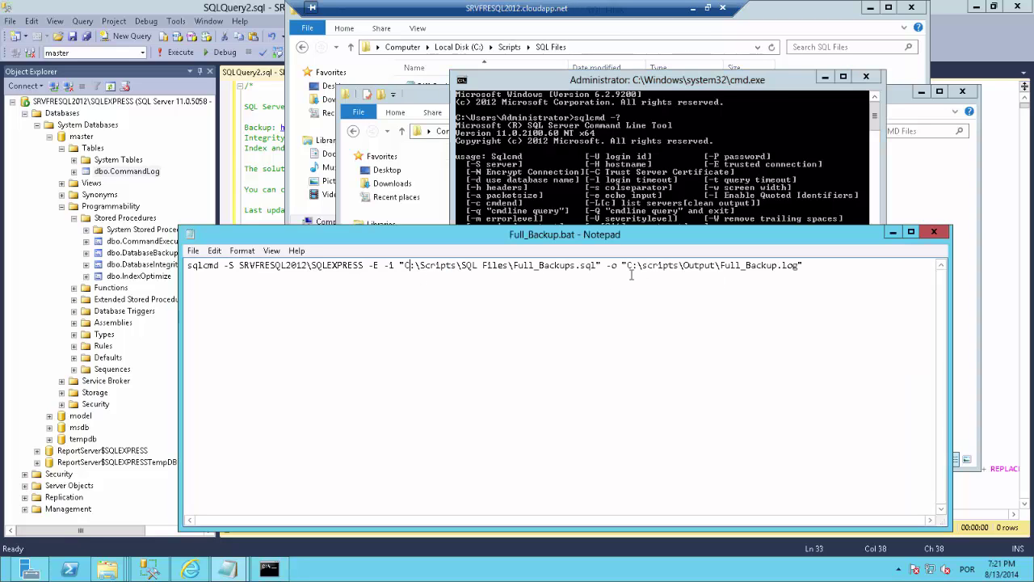
pyautogui.click(616, 222)
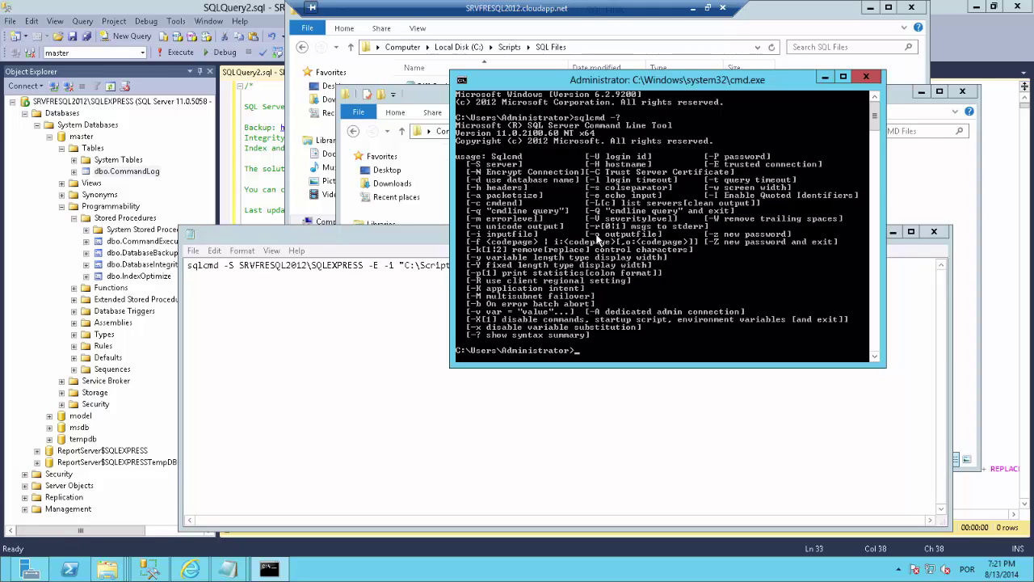
pyautogui.click(369, 311)
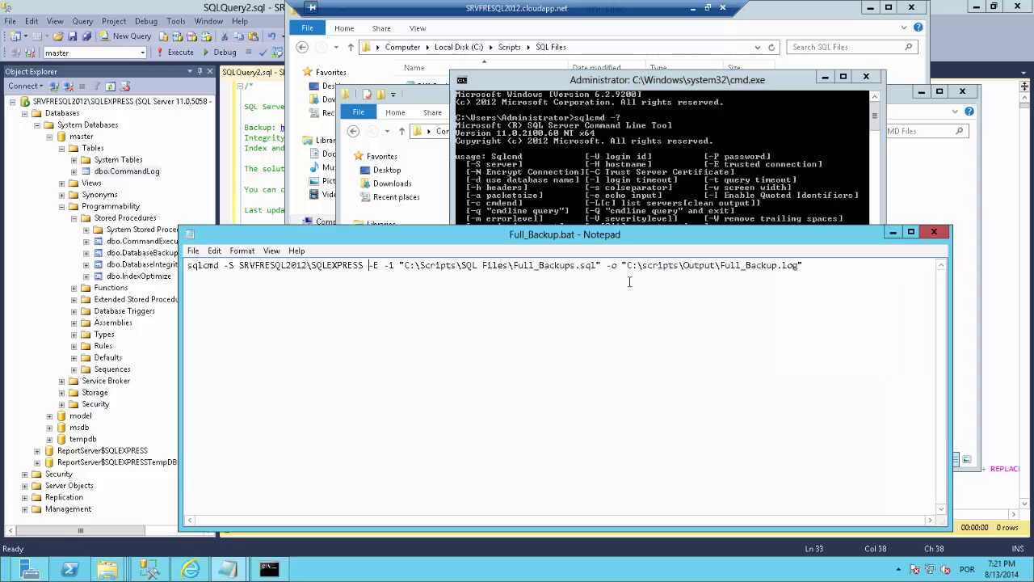
pyautogui.moveTo(726, 265); pyautogui.dragTo(792, 319)
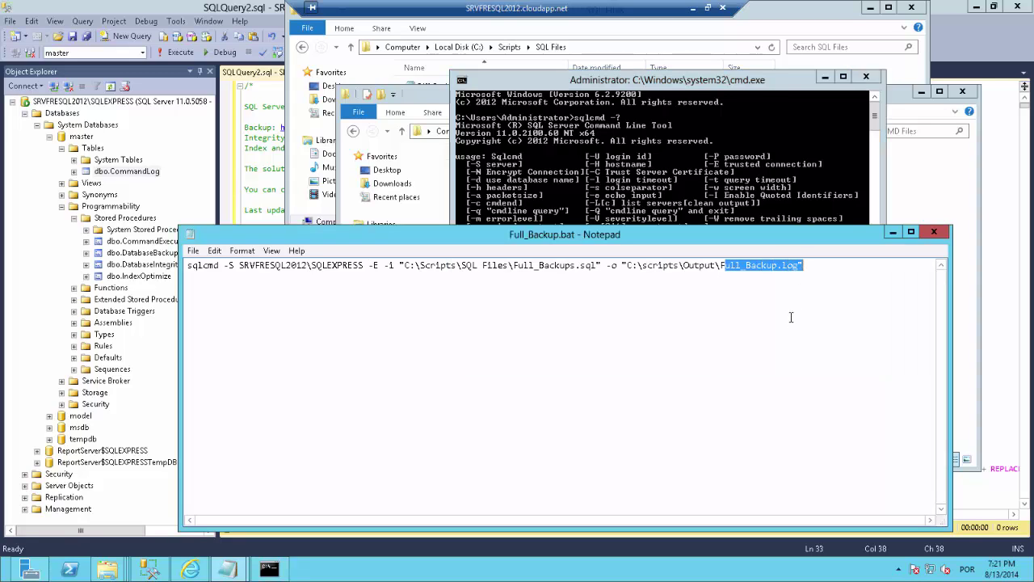
pyautogui.click(867, 76)
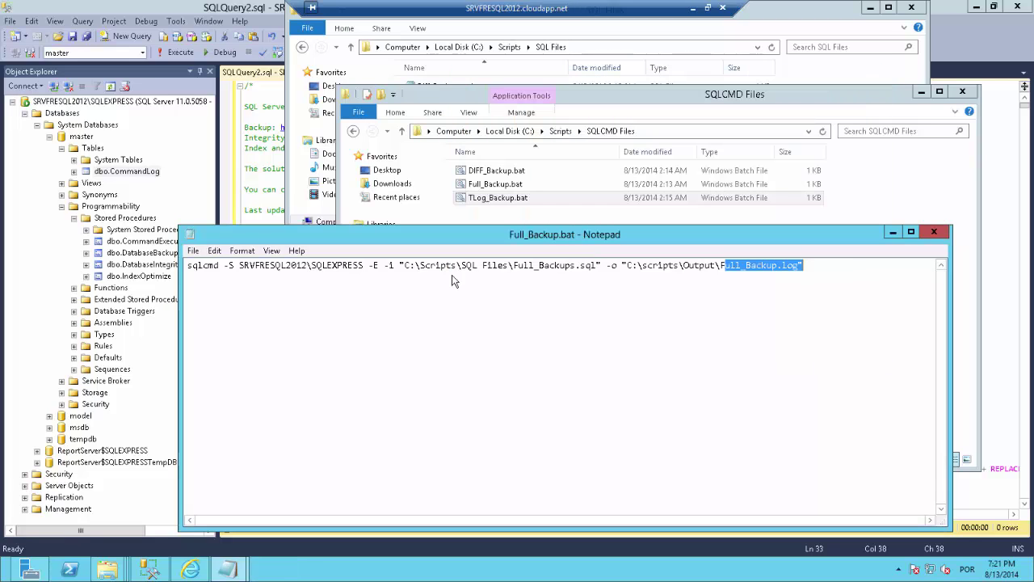
pyautogui.click(384, 281)
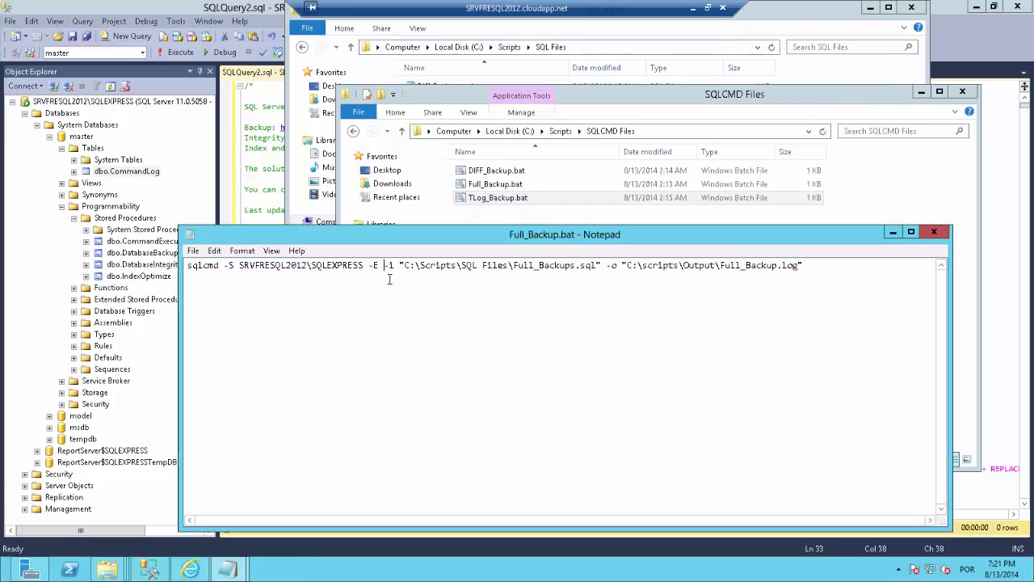
pyautogui.click(932, 232)
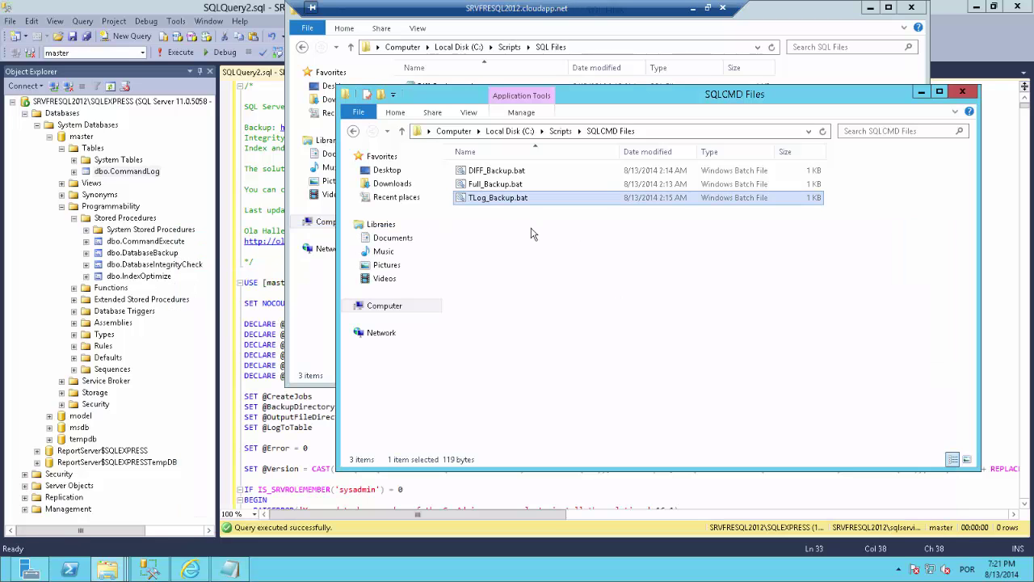
# Reopen Full_Backup.bat in Notepad to check its input script path, and close it.
pyautogui.rightClick(475, 184)
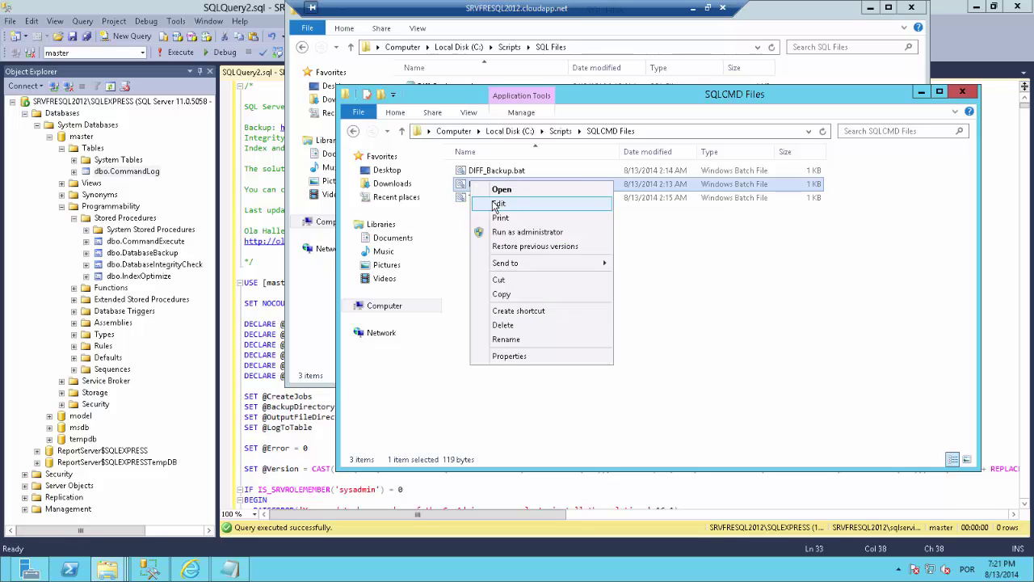
pyautogui.click(495, 204)
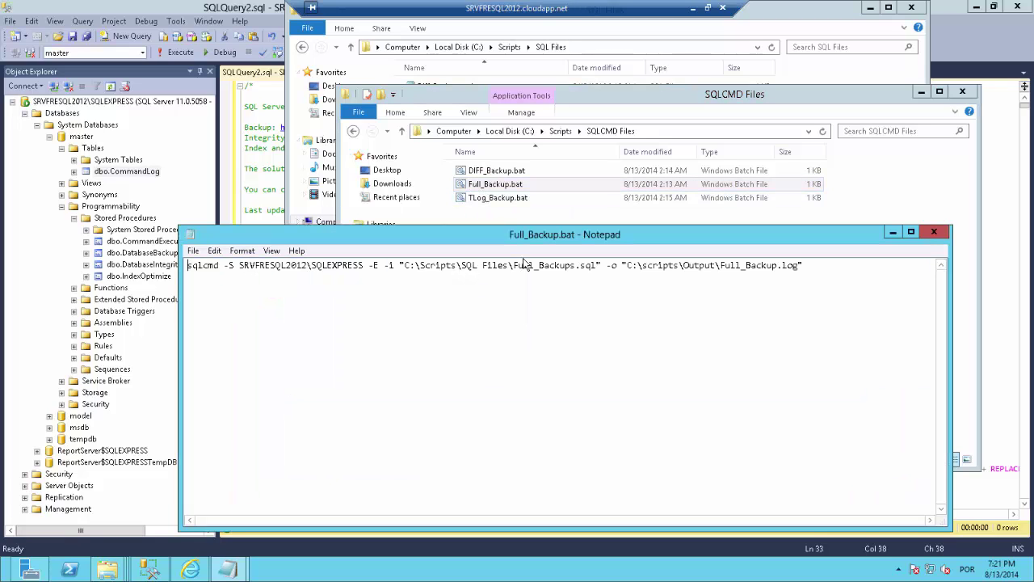
pyautogui.click(927, 233)
# Open DIFF_Backup.bat in Notepad, check its input script and output log paths, and close it.
pyautogui.rightClick(504, 172)
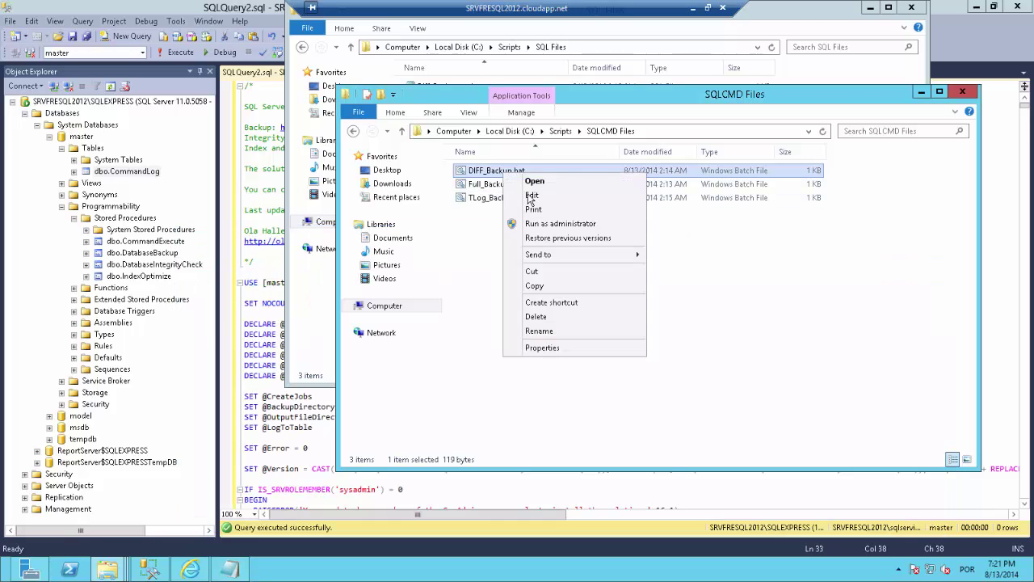
pyautogui.click(526, 197)
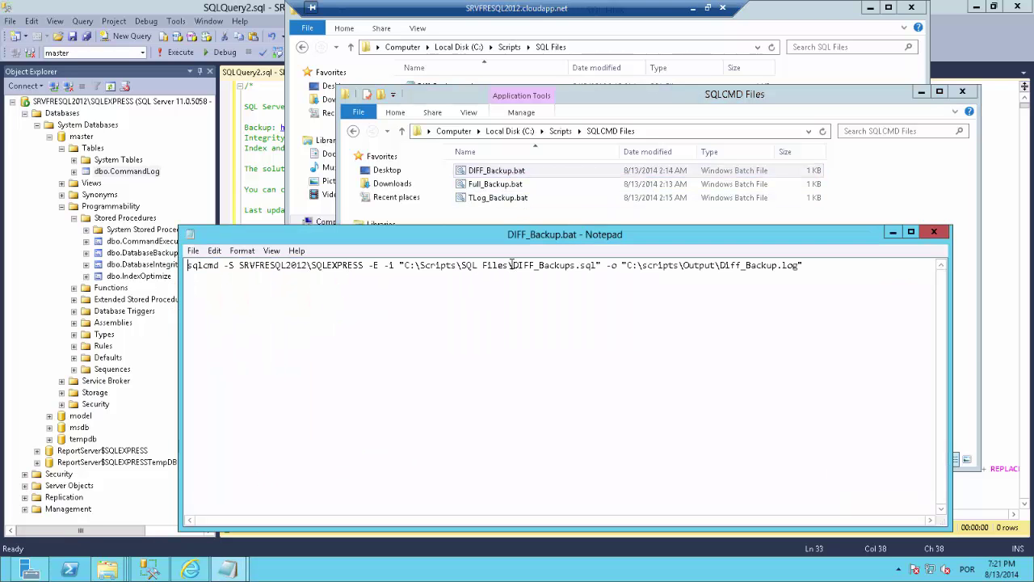
pyautogui.moveTo(512, 265); pyautogui.dragTo(585, 267)
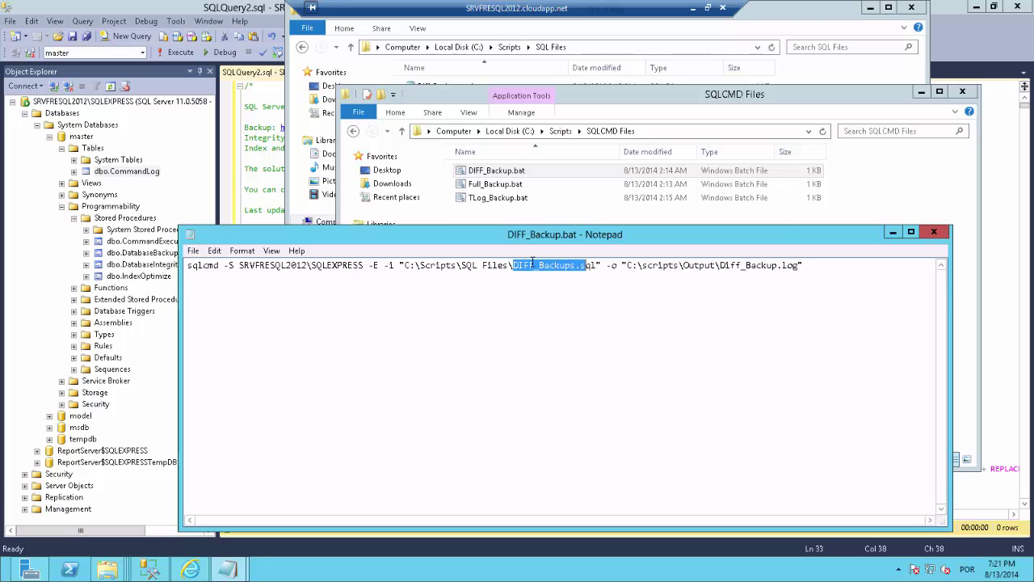
pyautogui.click(630, 265)
pyautogui.click(935, 233)
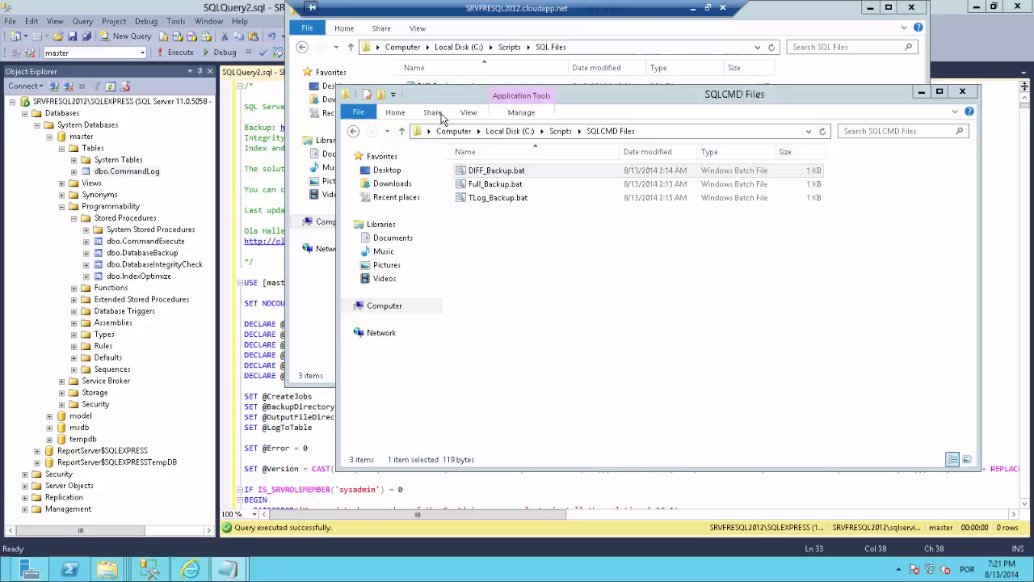
# Open TLog_Backup.bat in Notepad and check the input script name in its sqlcmd command.
pyautogui.rightClick(479, 198)
pyautogui.click(505, 226)
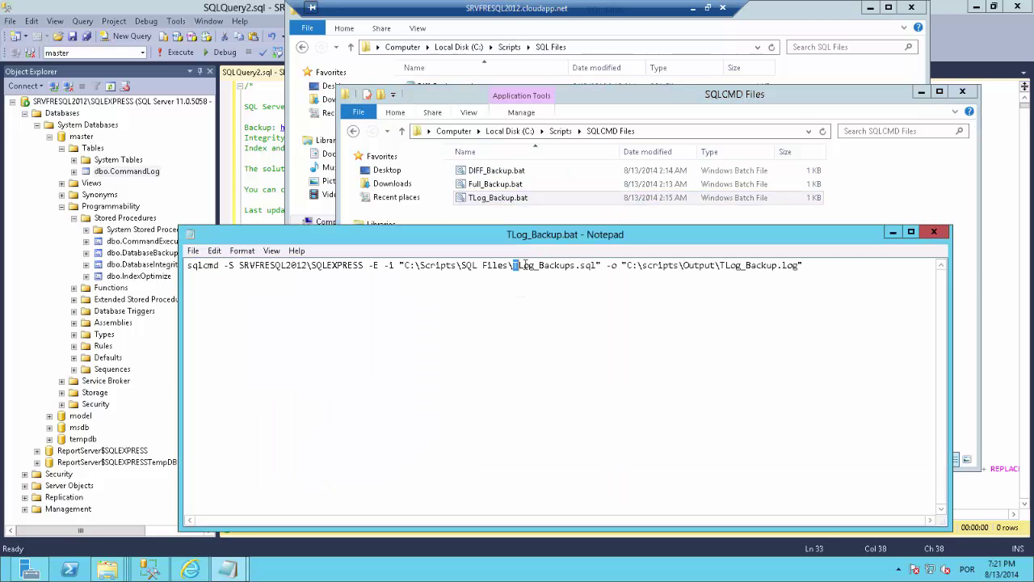
pyautogui.moveTo(514, 265); pyautogui.dragTo(525, 266)
pyautogui.click(515, 267)
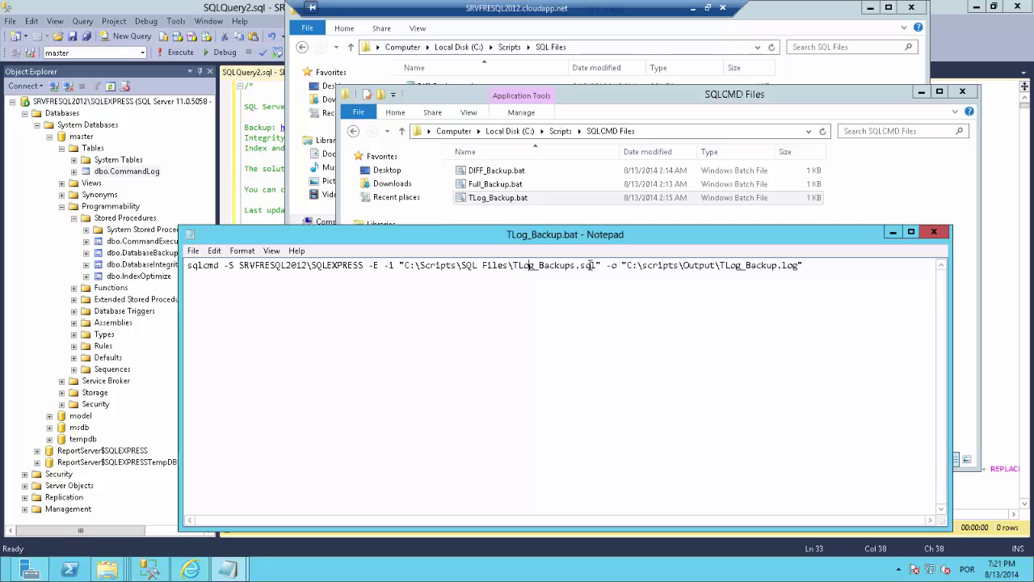
# Close TLog_Backup.bat, open Full_Backups.sql from the SQL Files folder, review its DatabaseBackup parameters, and close it.
pyautogui.click(933, 236)
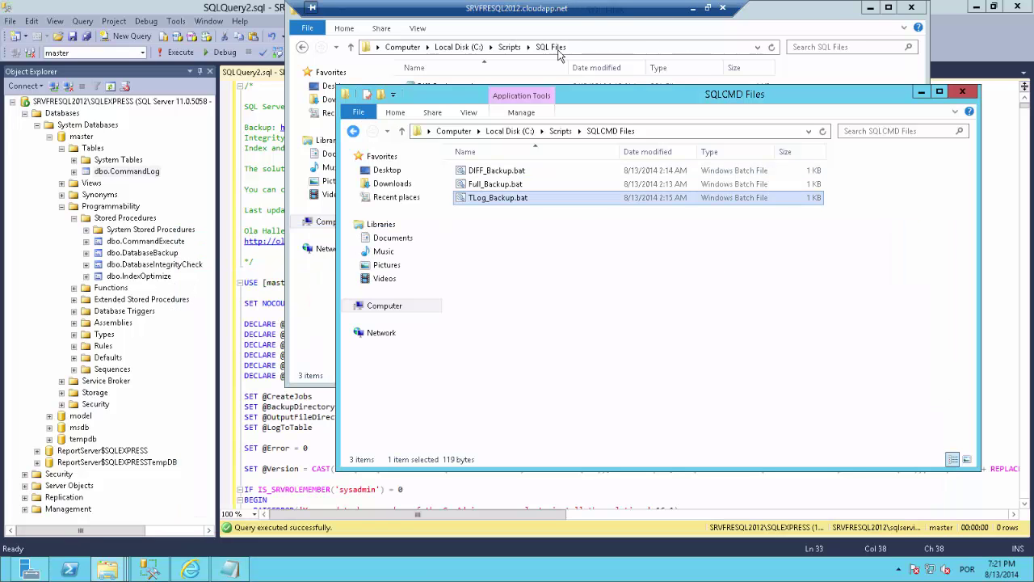
pyautogui.click(658, 63)
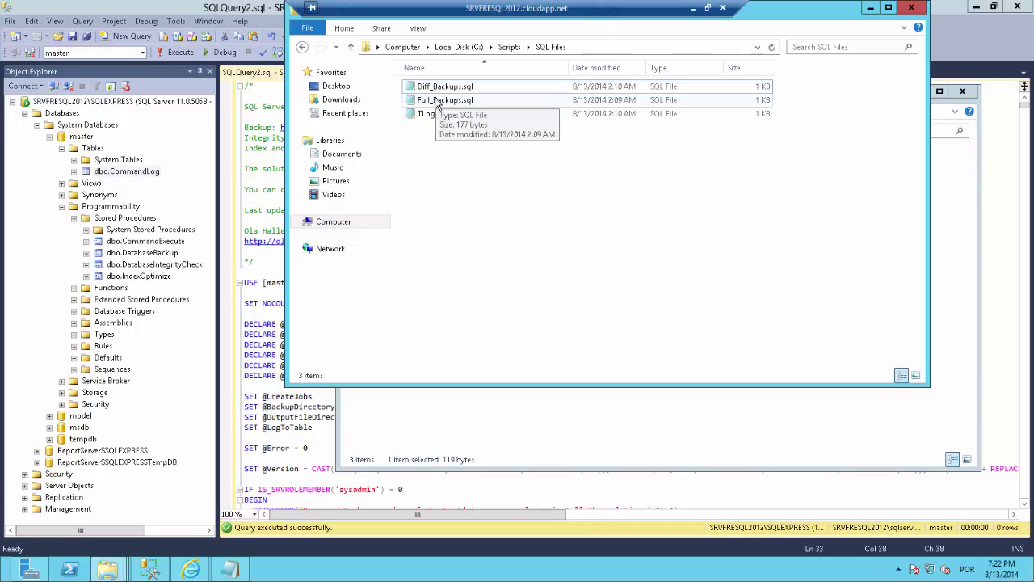
pyautogui.doubleClick(437, 101)
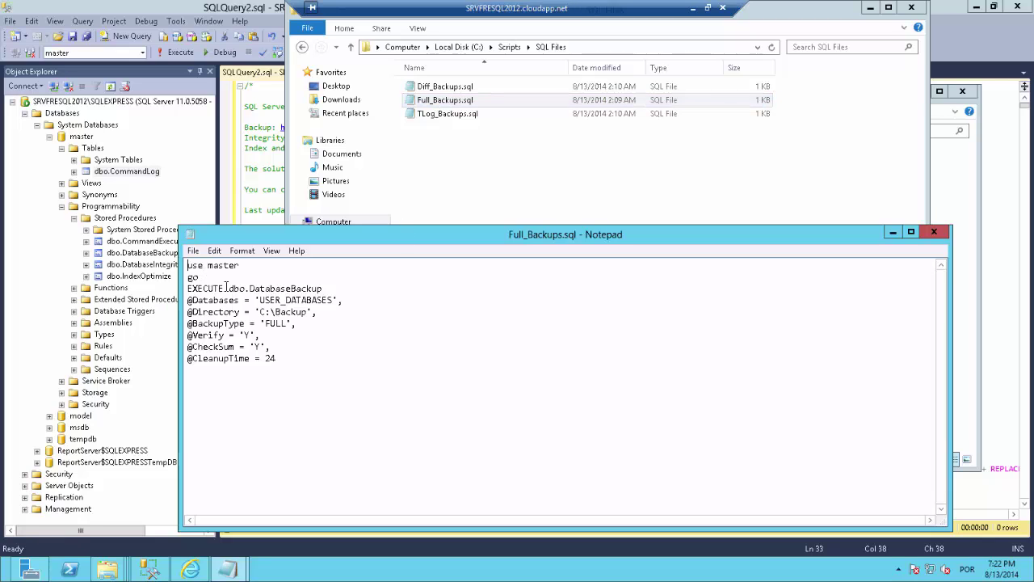
pyautogui.moveTo(250, 288); pyautogui.dragTo(328, 288)
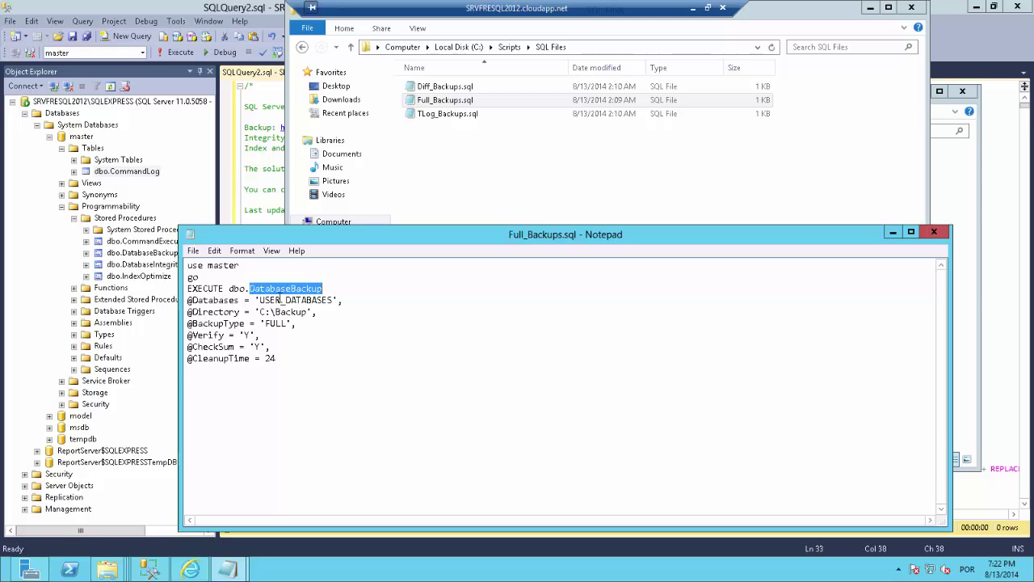
pyautogui.click(209, 299)
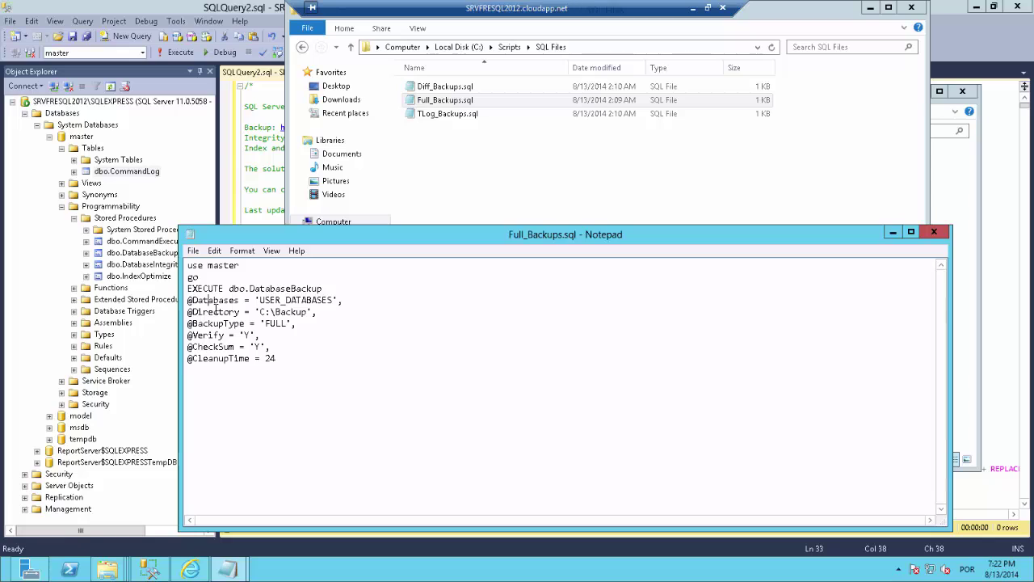
pyautogui.click(215, 311)
pyautogui.press('Down')
pyautogui.moveTo(276, 359); pyautogui.dragTo(187, 333)
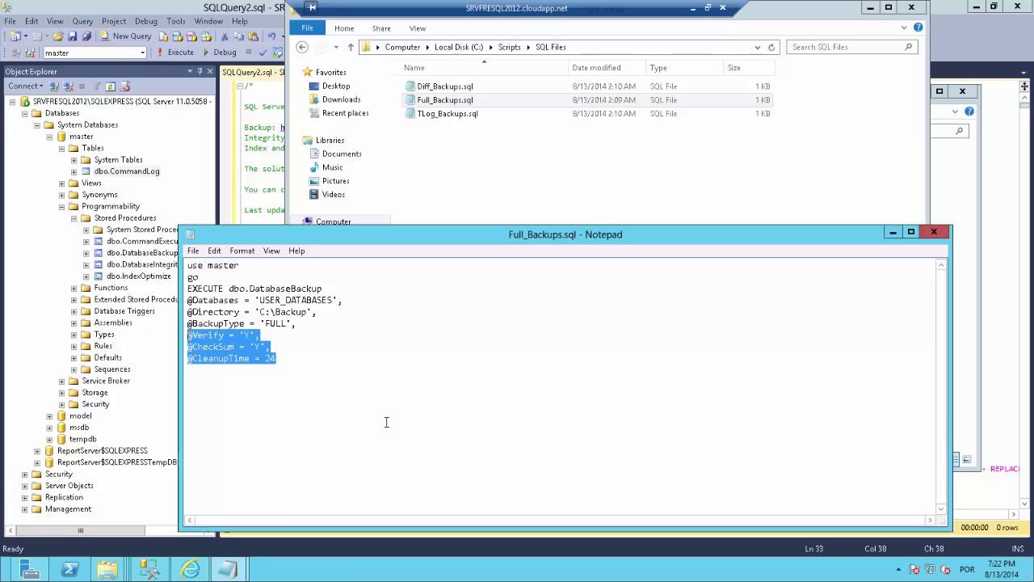
pyautogui.click(297, 358)
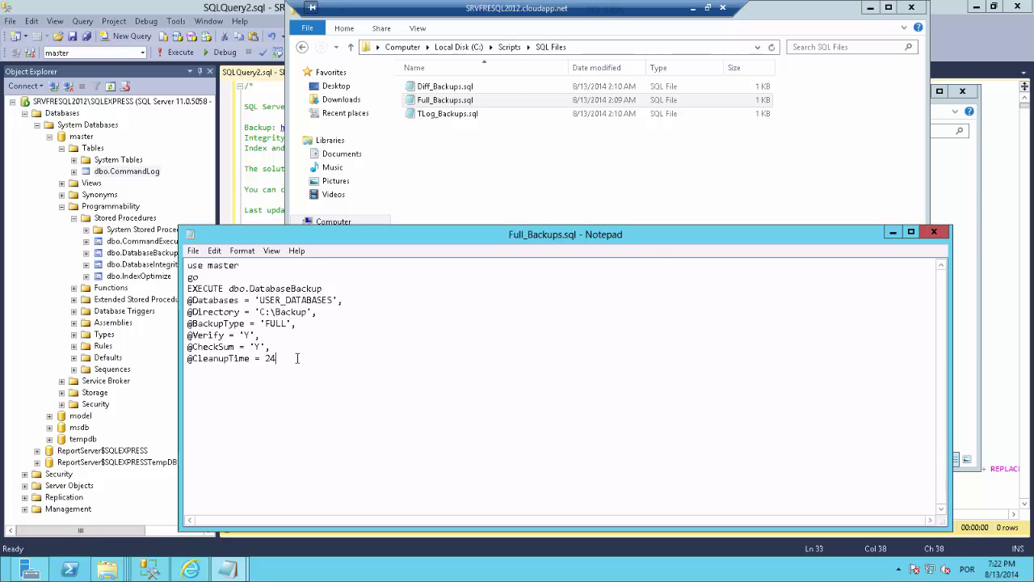
pyautogui.click(934, 232)
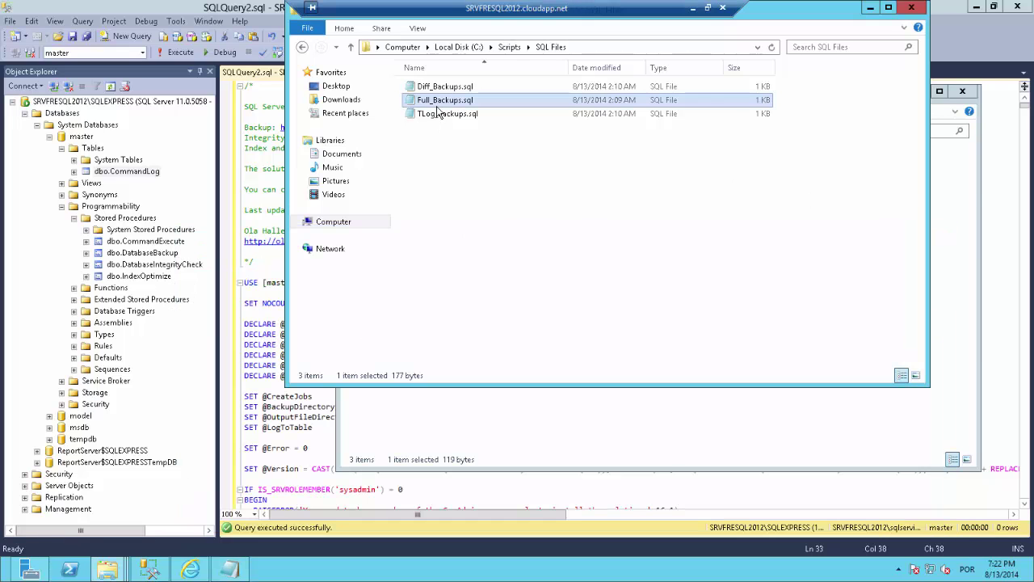
# Open Diff_Backups.sql and TLog_Backups.sql in turn to check their DatabaseBackup parameters, closing each file.
pyautogui.doubleClick(444, 87)
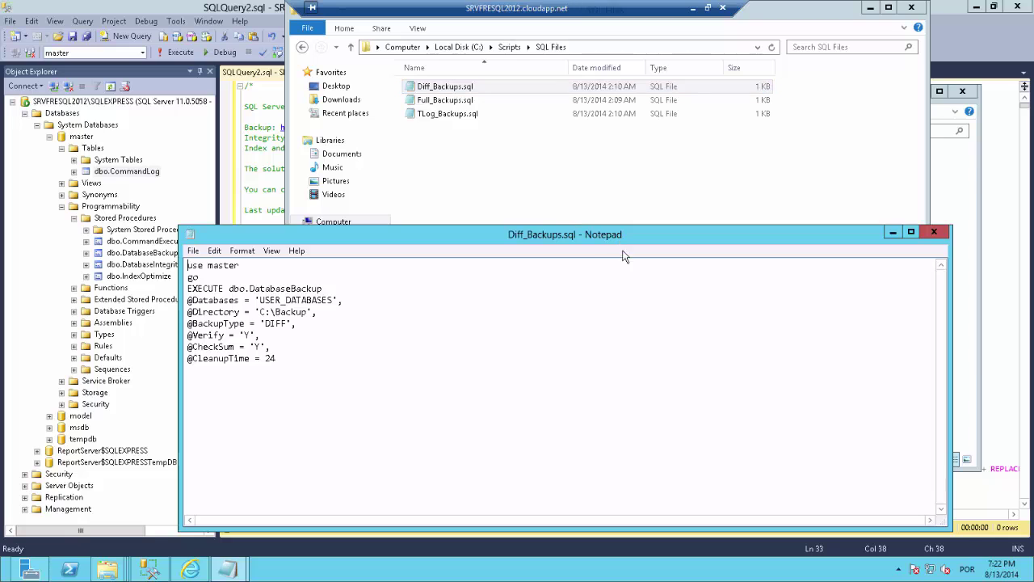
pyautogui.click(946, 227)
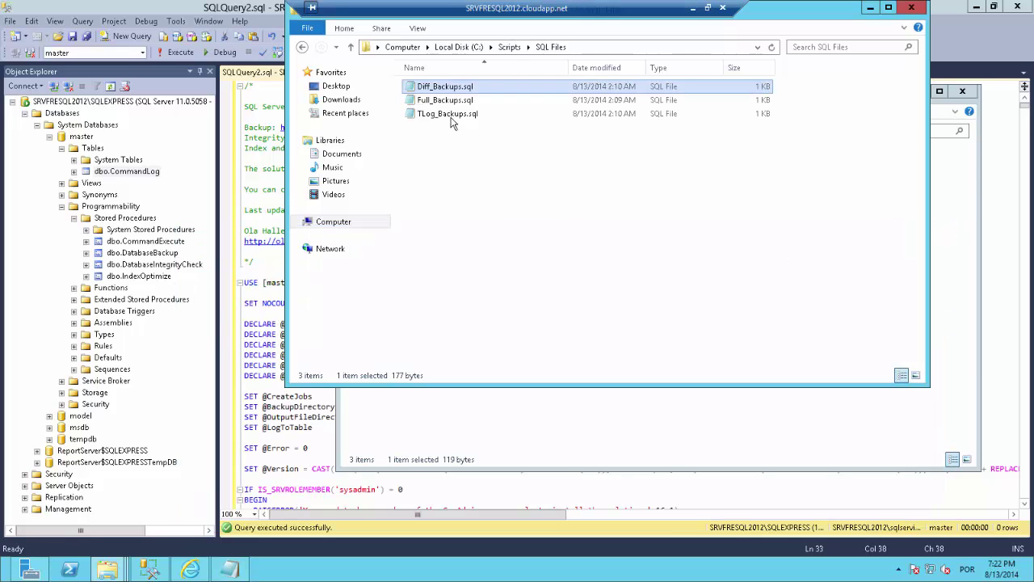
pyautogui.click(453, 118)
pyautogui.doubleClick(452, 117)
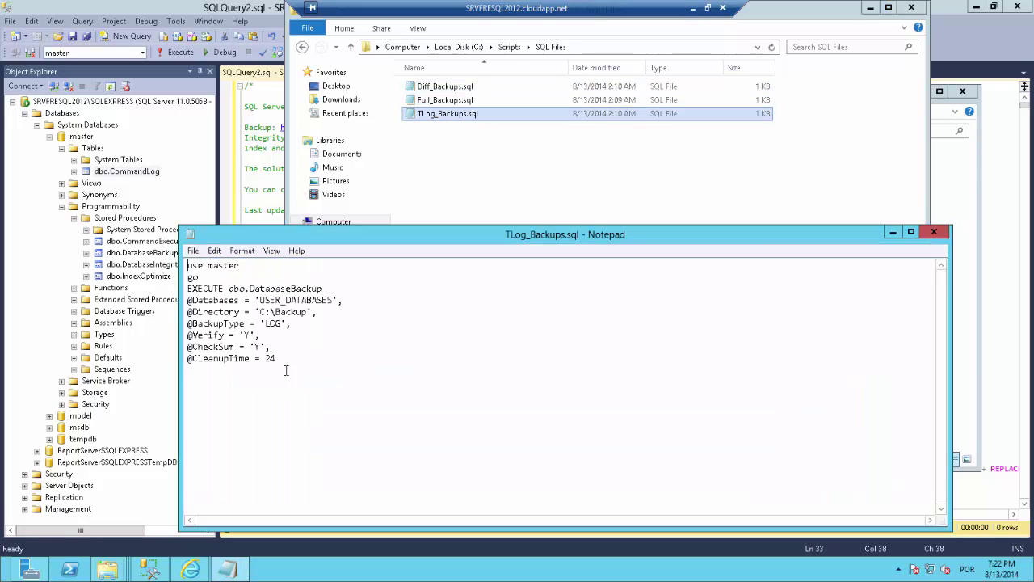
pyautogui.moveTo(287, 360); pyautogui.dragTo(185, 260)
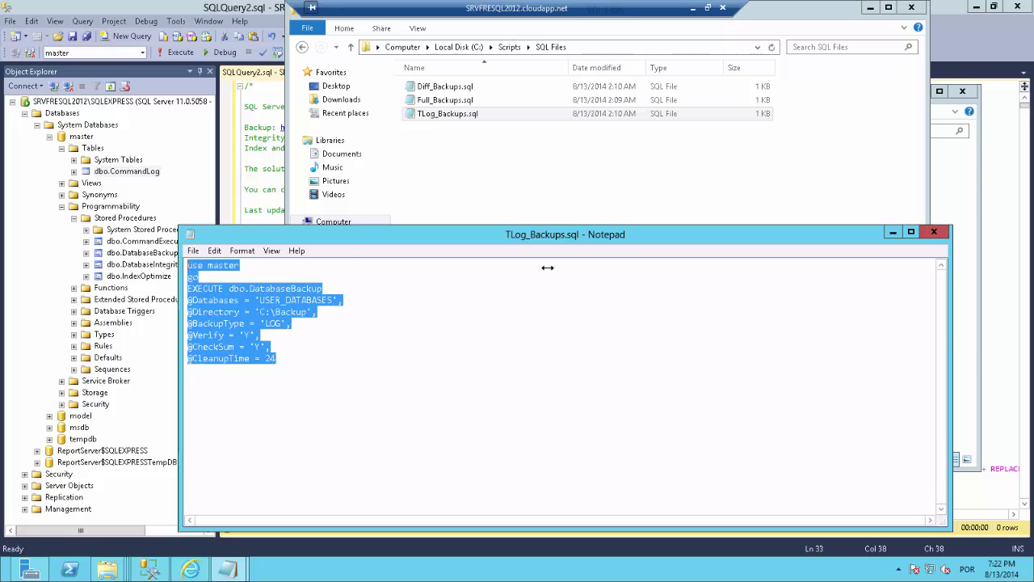
pyautogui.click(934, 233)
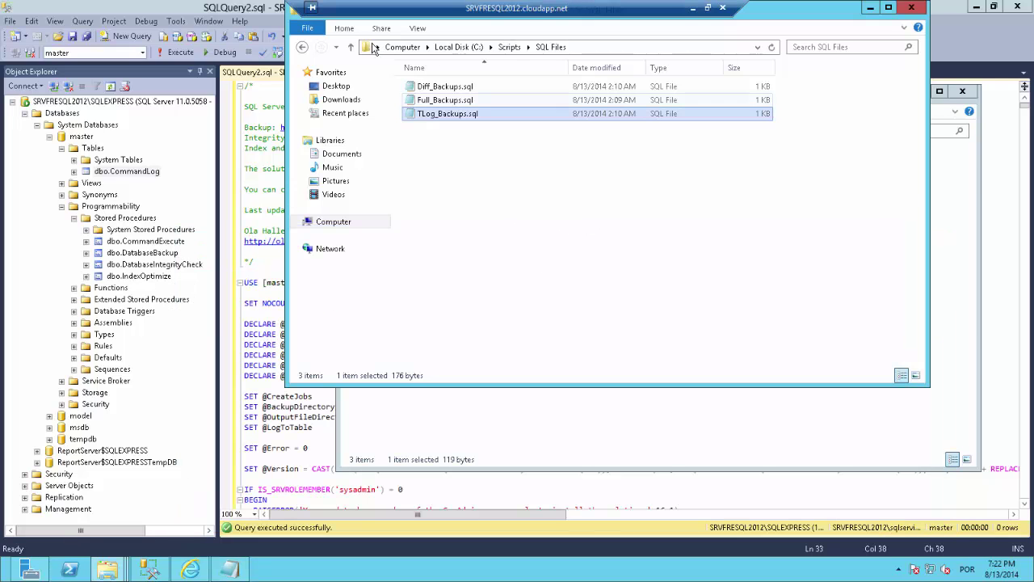
# Run Full_Backup.bat from the SQLCMD Files folder to back up the user databases.
pyautogui.click(514, 426)
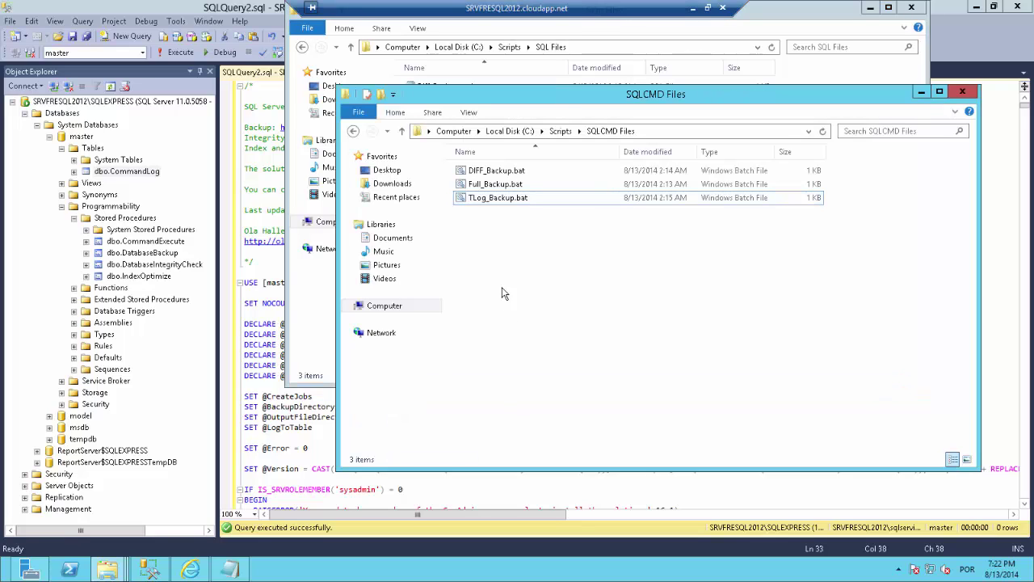
pyautogui.click(472, 184)
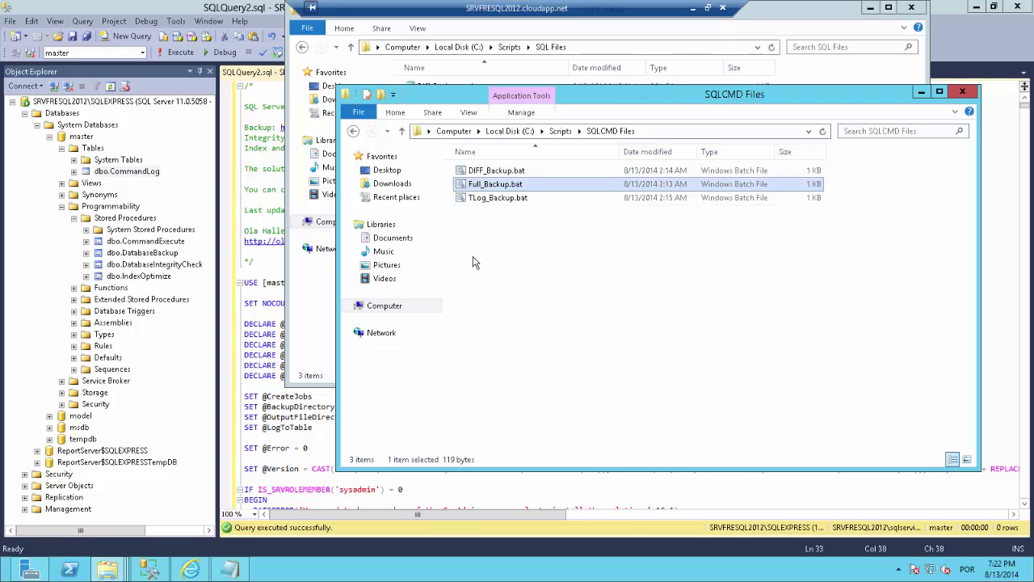
pyautogui.doubleClick(459, 186)
# Browse to the FULL backup folder of ReportServer$SQLEXPRESS under C:\Backup\SRVFRESQL2012$SQLEXPRESS.
pyautogui.click(106, 572)
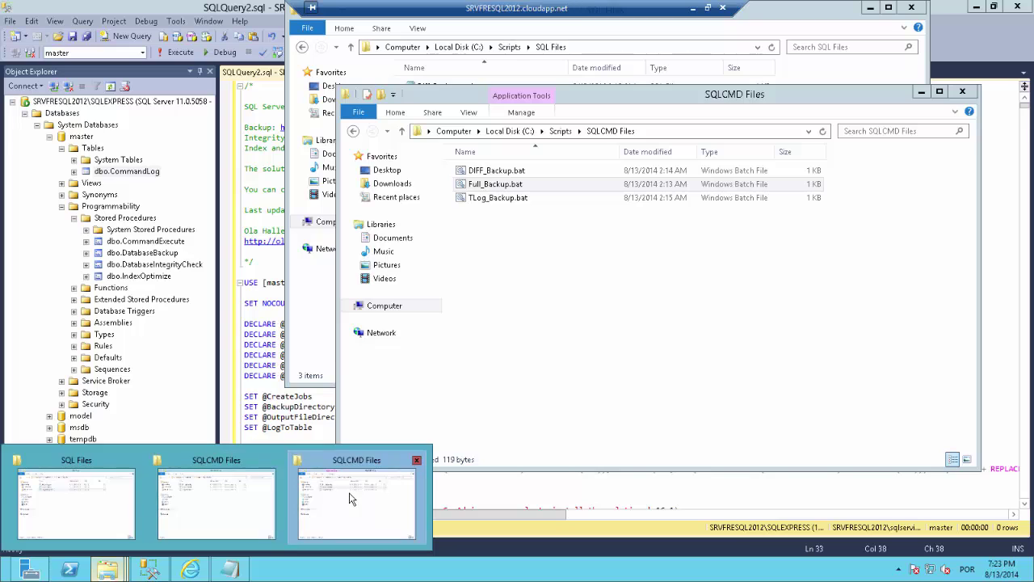
pyautogui.click(105, 499)
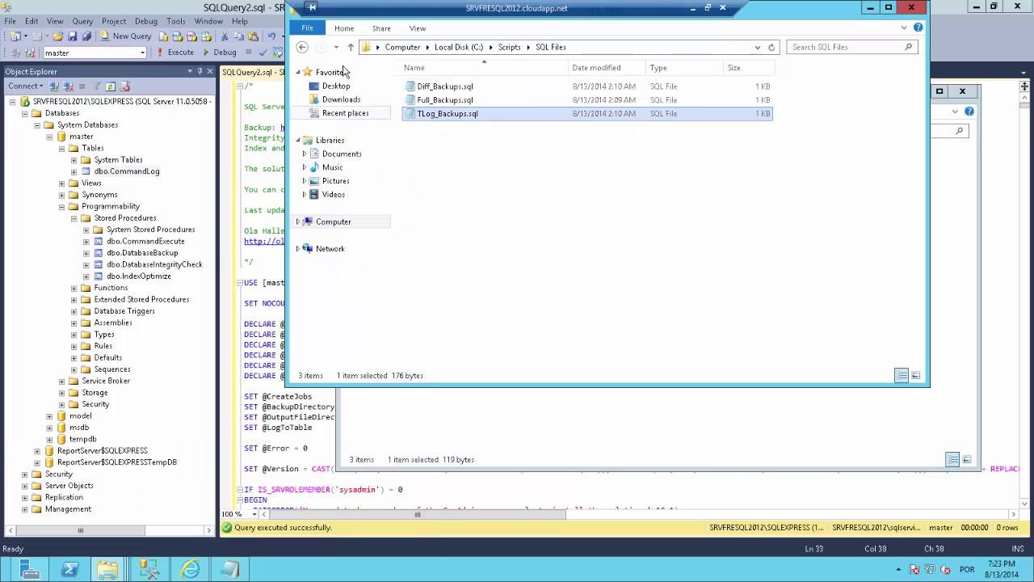
pyautogui.click(302, 47)
pyautogui.click(303, 47)
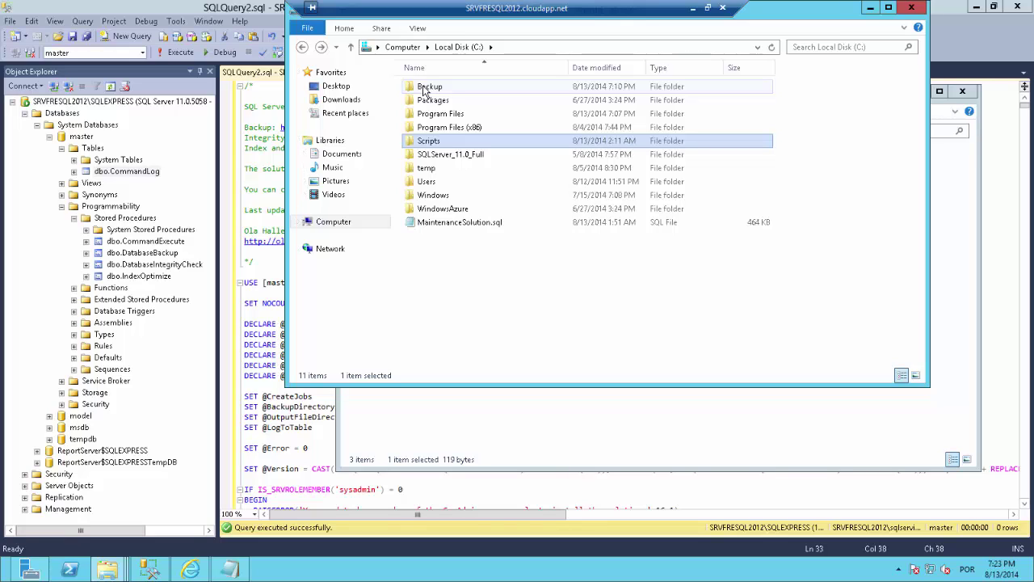
pyautogui.doubleClick(426, 89)
pyautogui.click(431, 88)
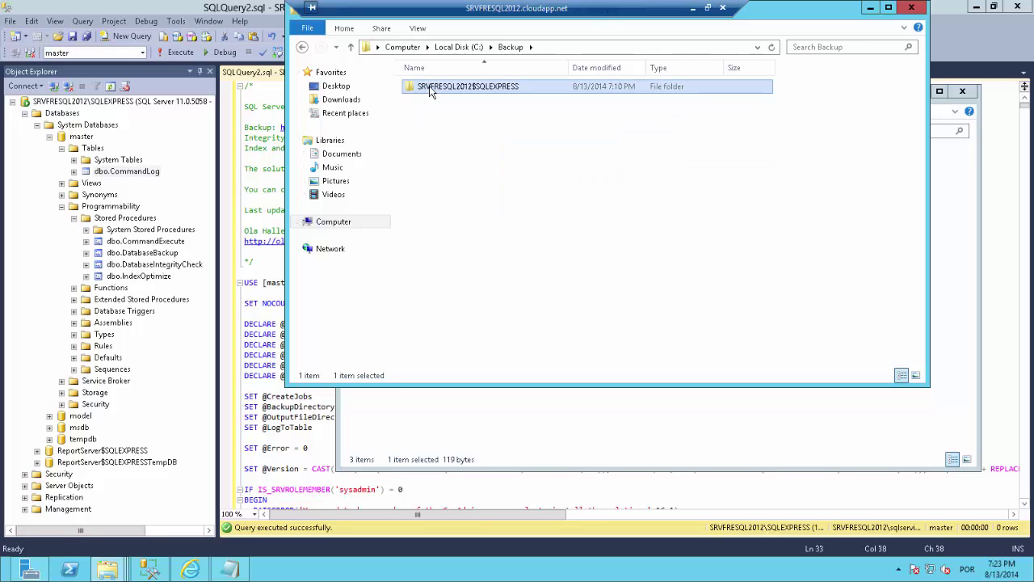
pyautogui.doubleClick(429, 89)
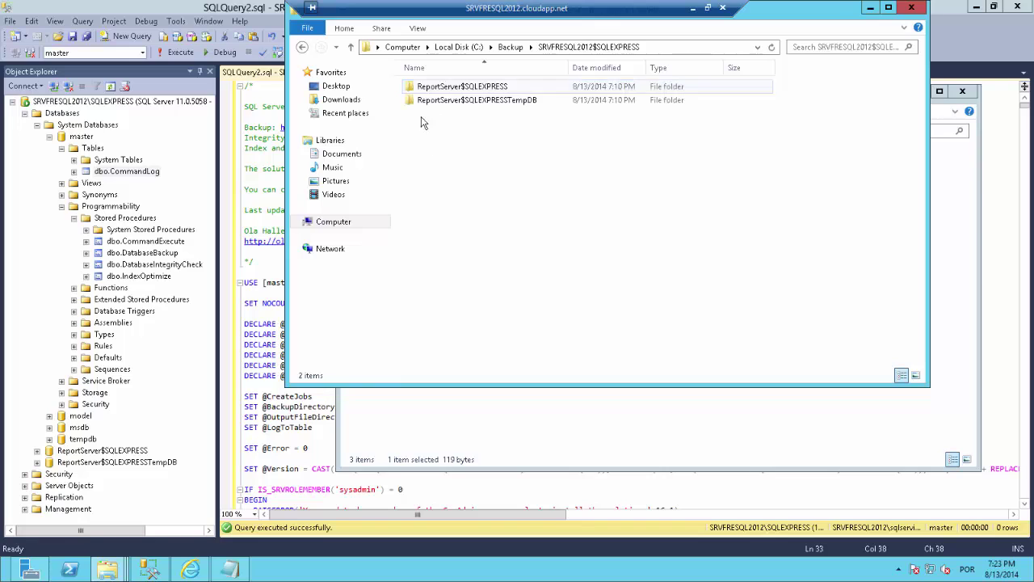
pyautogui.doubleClick(421, 87)
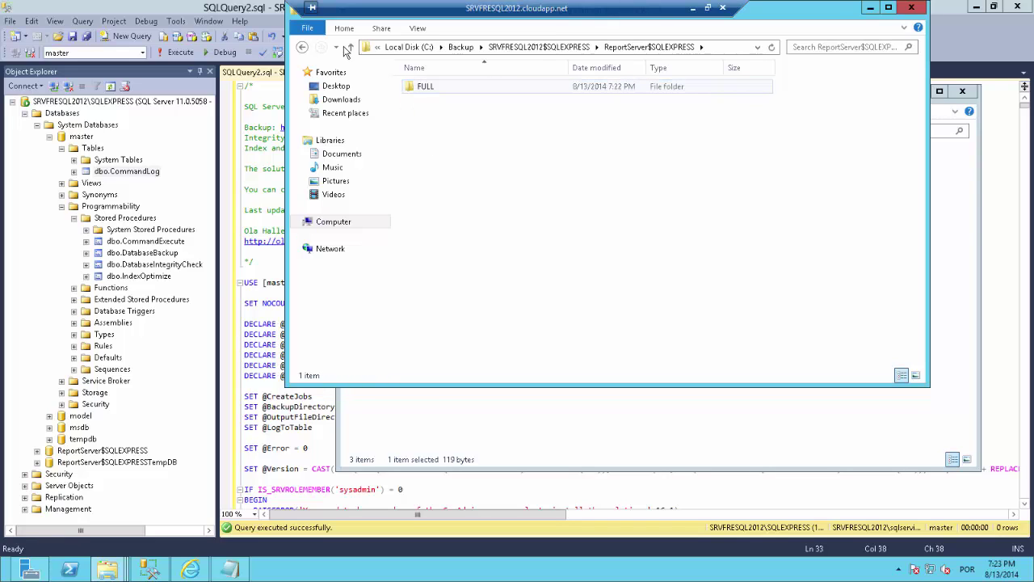
pyautogui.doubleClick(424, 87)
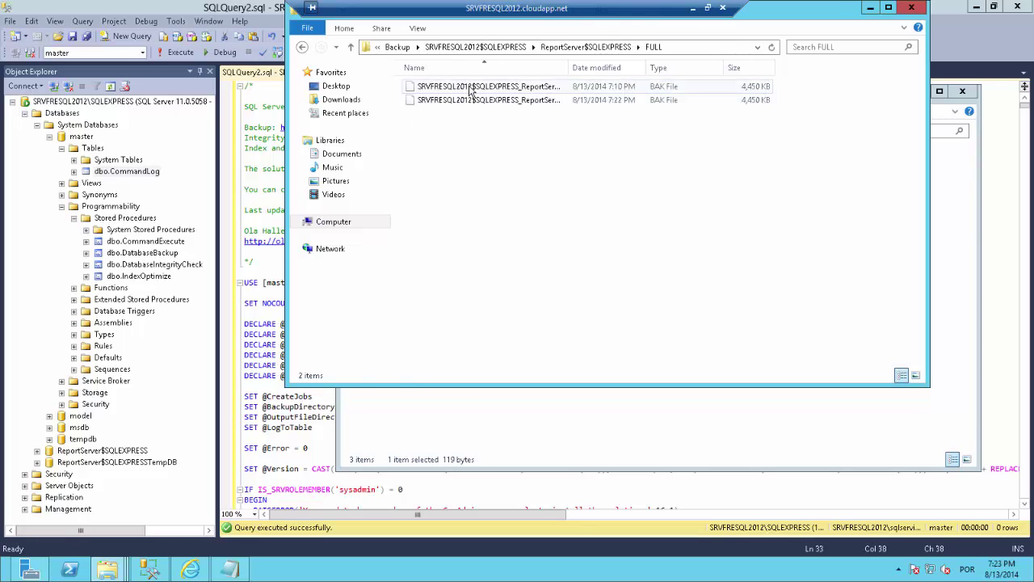
# Delete the older 7:10 PM .bak file from the ReportServer$SQLEXPRESS FULL folder.
pyautogui.click(472, 87)
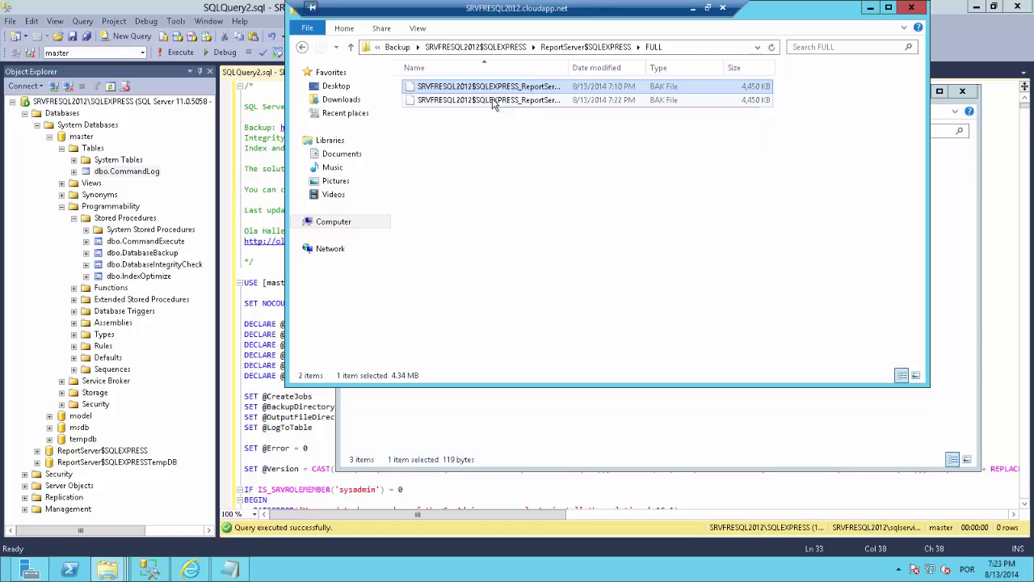
pyautogui.click(495, 103)
pyautogui.click(490, 91)
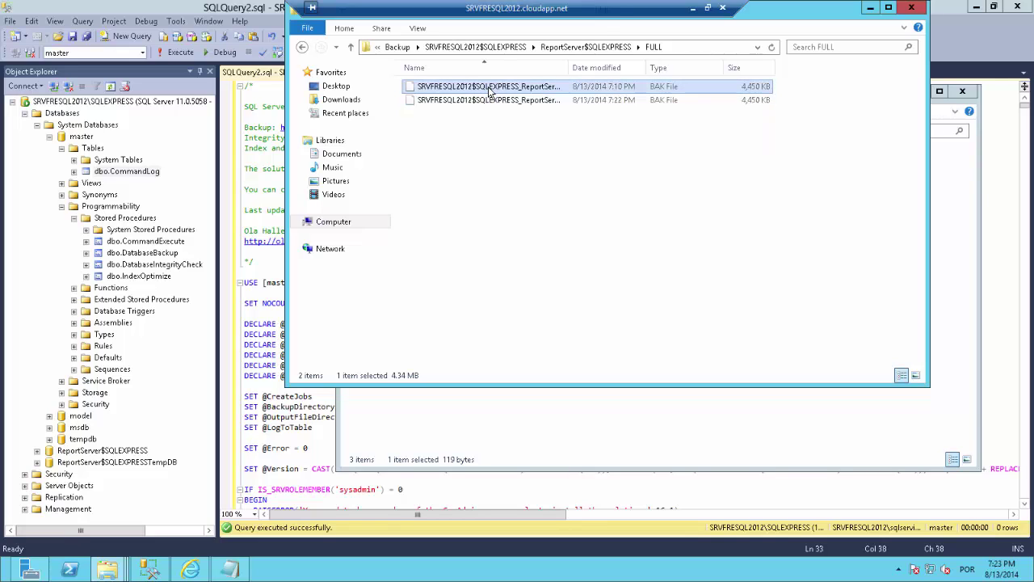
pyautogui.press('Delete')
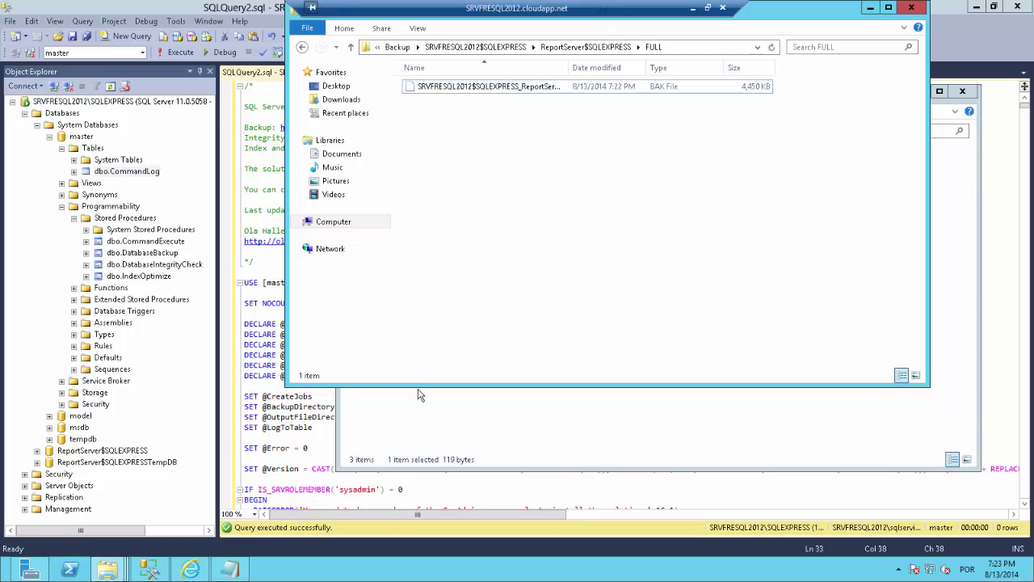
# Run Full_Backup.bat again and move the SQLCMD Files window lower to uncover the backup folder.
pyautogui.click(498, 443)
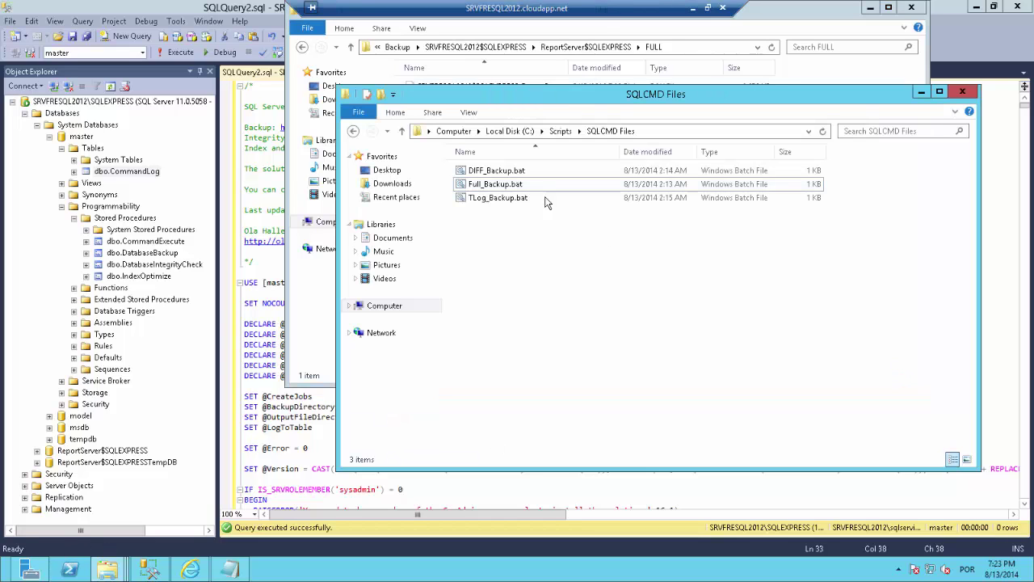
pyautogui.click(459, 187)
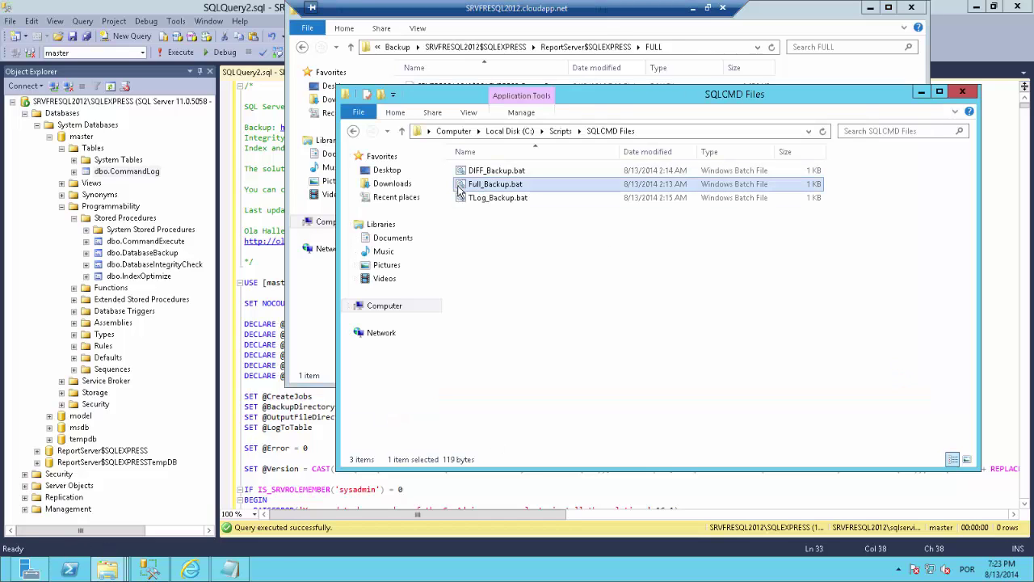
pyautogui.doubleClick(459, 186)
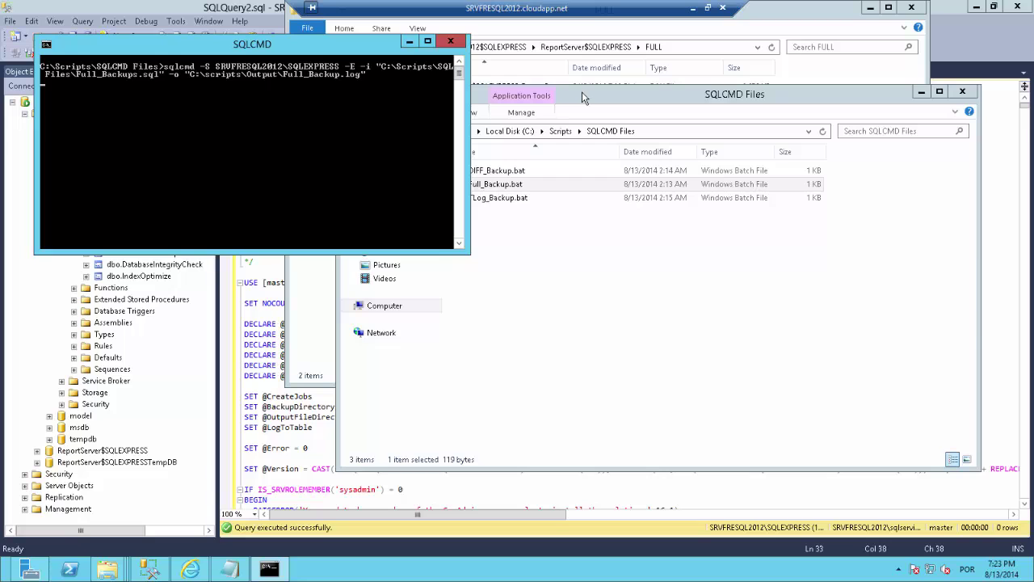
pyautogui.moveTo(585, 97); pyautogui.dragTo(581, 144)
# Check the FULL folders of ReportServer$SQLEXPRESS and ReportServer$SQLEXPRESSTempDB for new backup files.
pyautogui.click(545, 123)
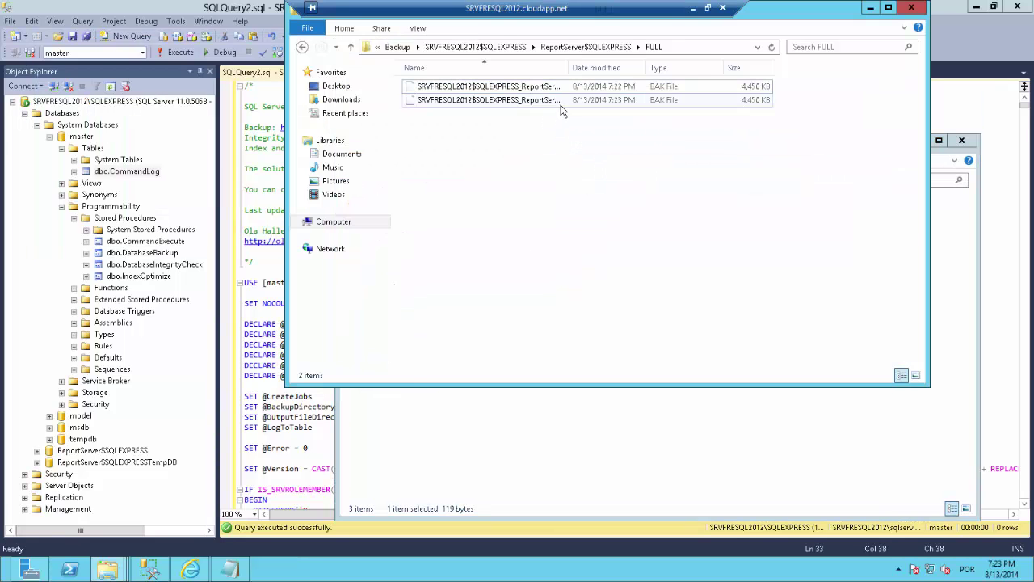
pyautogui.click(560, 104)
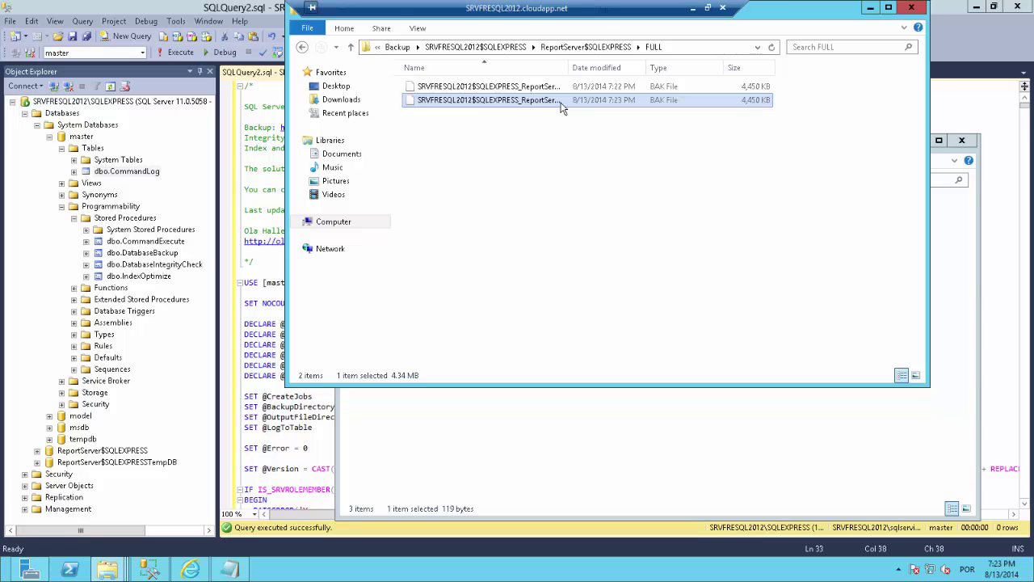
pyautogui.click(304, 49)
pyautogui.click(303, 47)
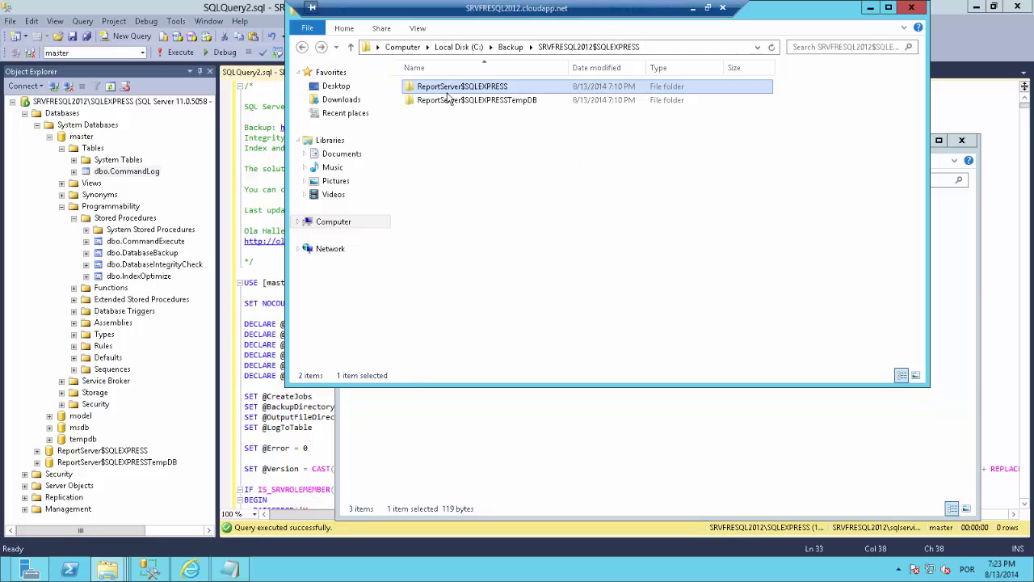
pyautogui.click(449, 100)
pyautogui.doubleClick(449, 101)
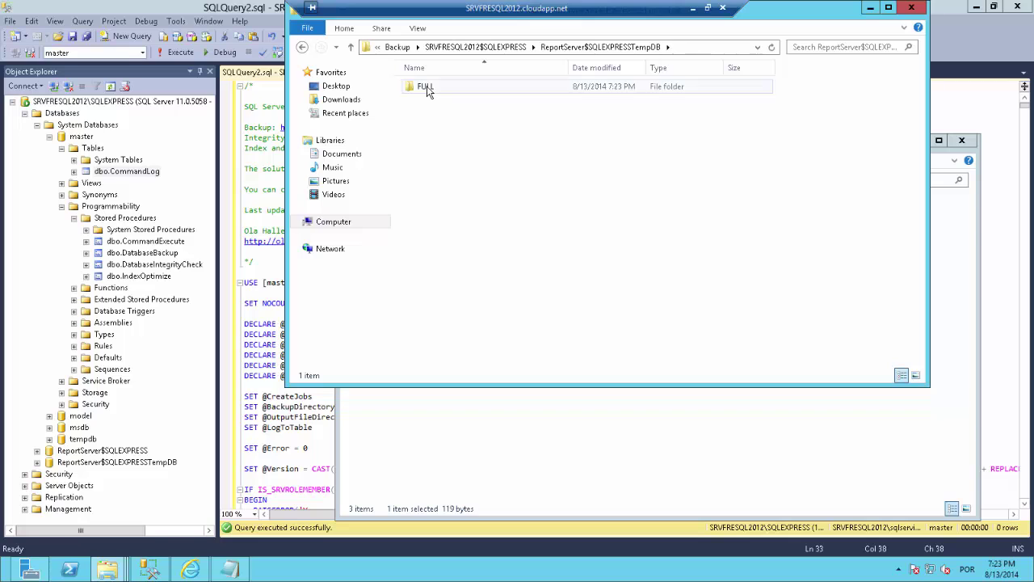
pyautogui.doubleClick(427, 86)
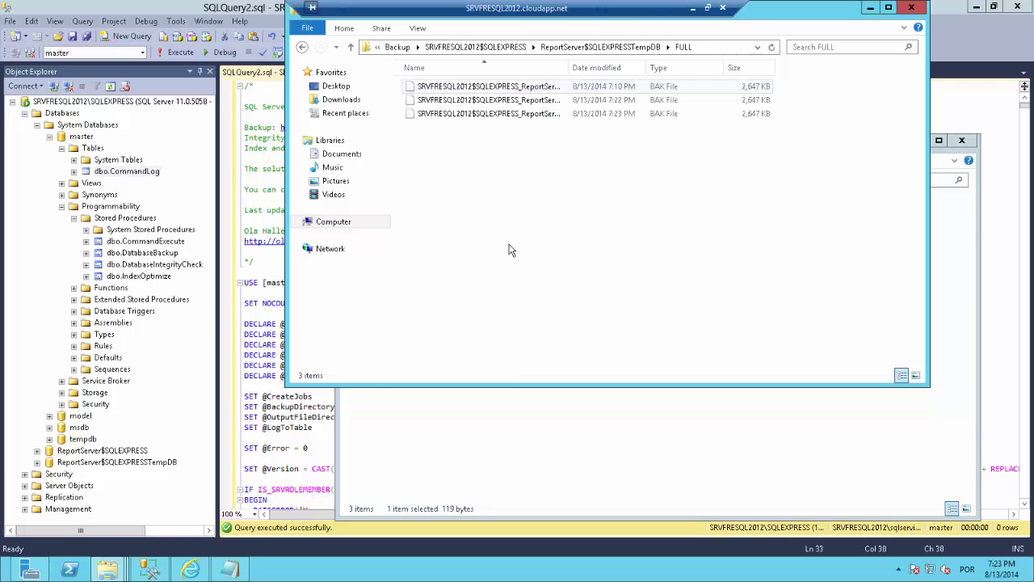
# Run DIFF_Backup.bat from the SQLCMD Files folder to create differential backups.
pyautogui.click(570, 440)
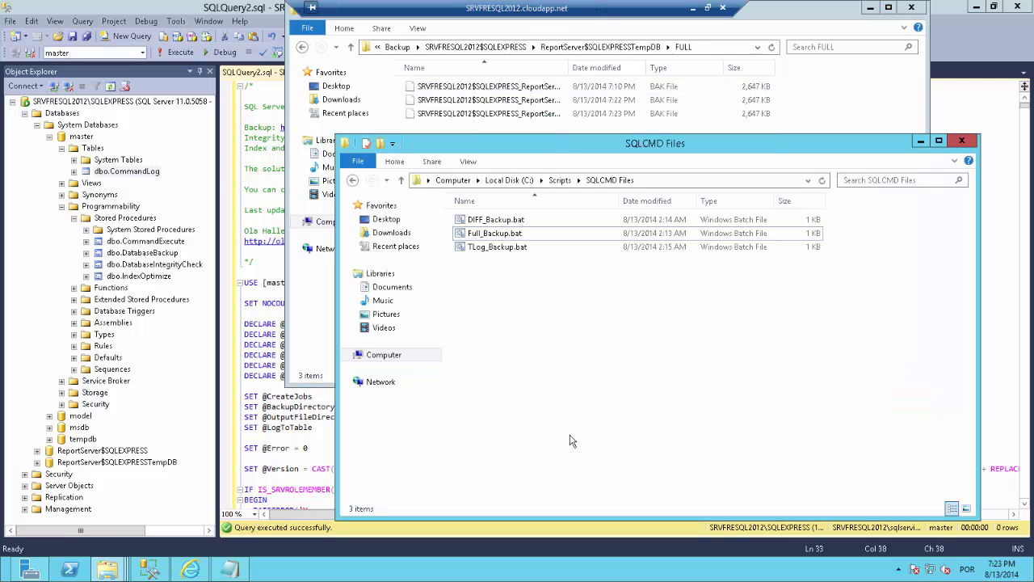
pyautogui.click(485, 227)
pyautogui.doubleClick(485, 227)
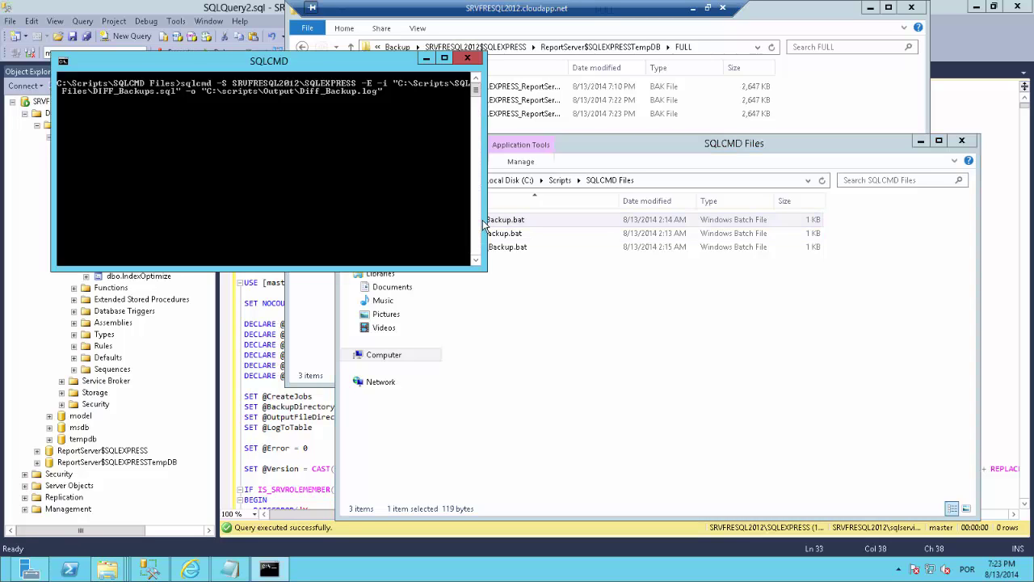
# Check the DIFF folder of ReportServer$SQLEXPRESSTempDB for the differential backup file.
pyautogui.click(302, 48)
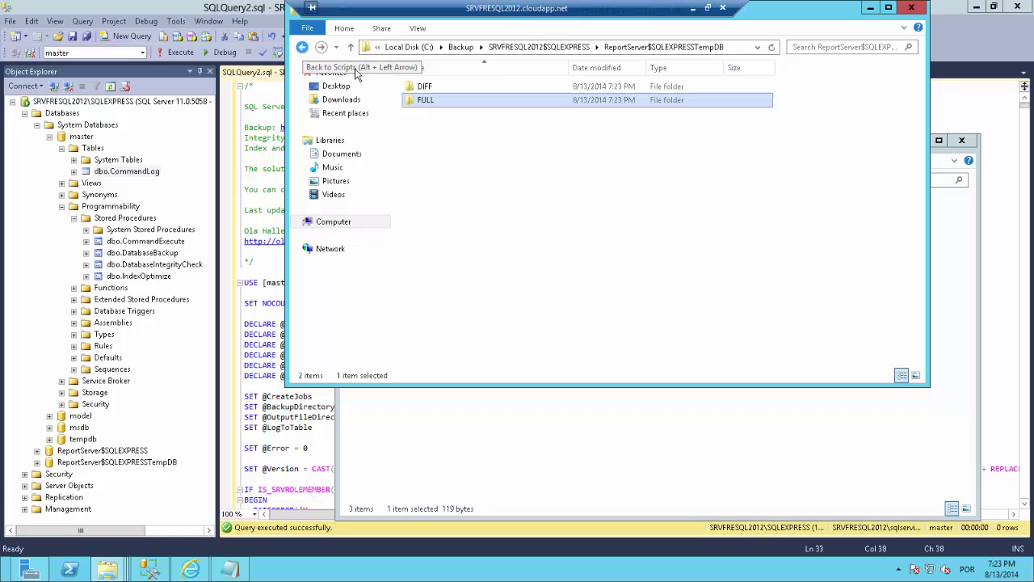
pyautogui.doubleClick(423, 86)
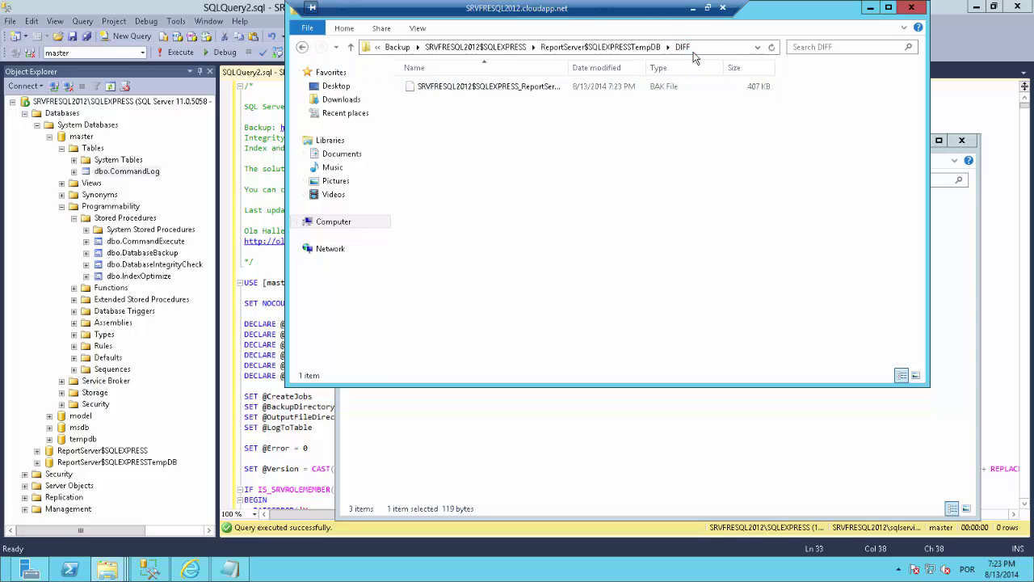
pyautogui.click(444, 89)
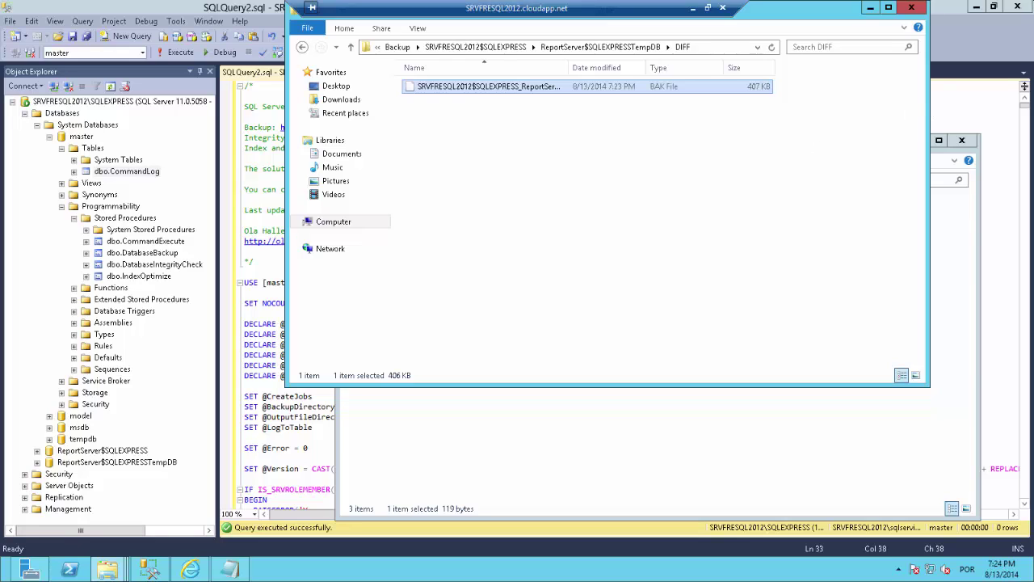
# Search the server's apps for "tas" and open Task Scheduler.
pyautogui.doubleClick(611, 4)
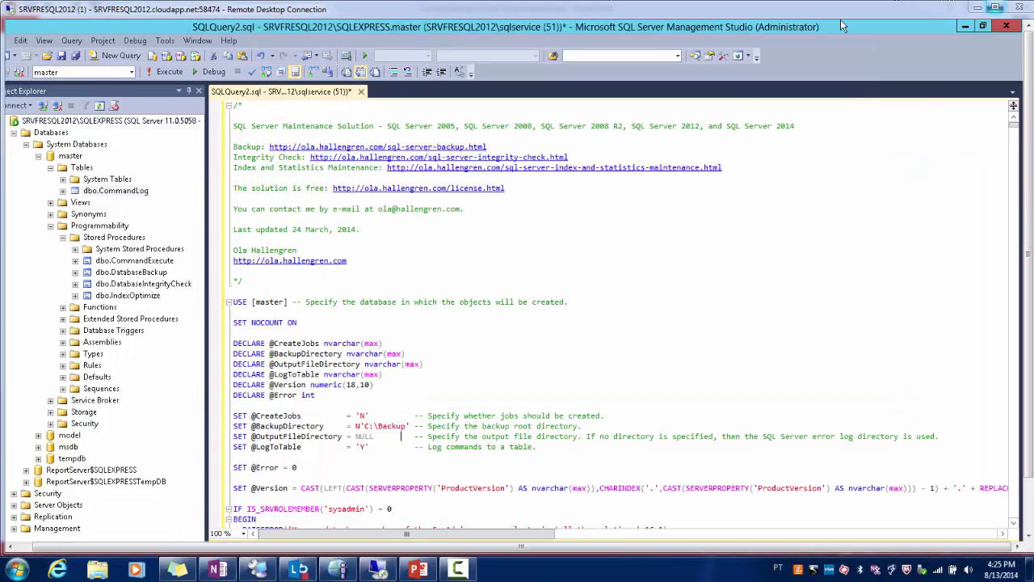
pyautogui.doubleClick(612, 9)
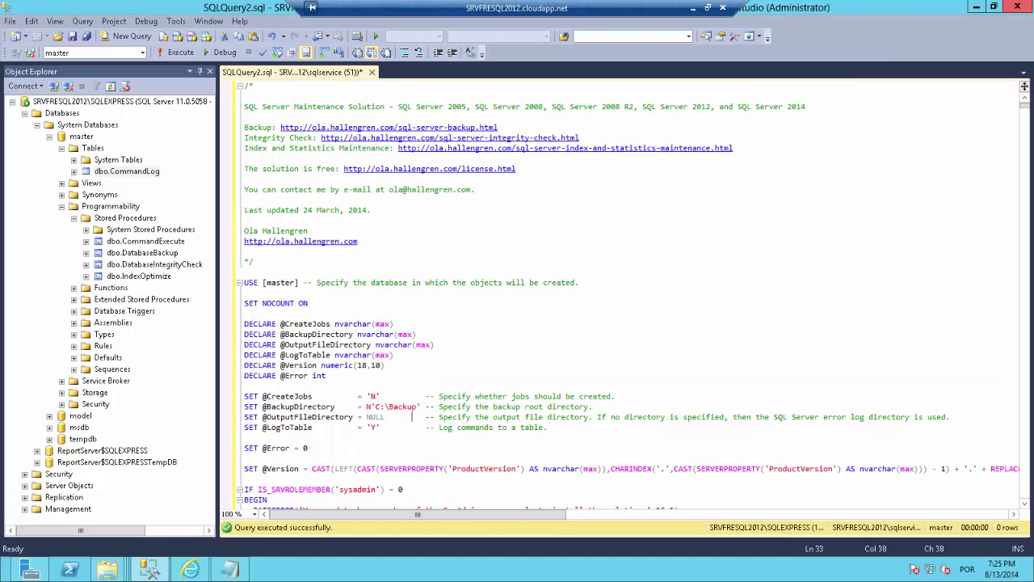
pyautogui.moveTo(1032, 3)
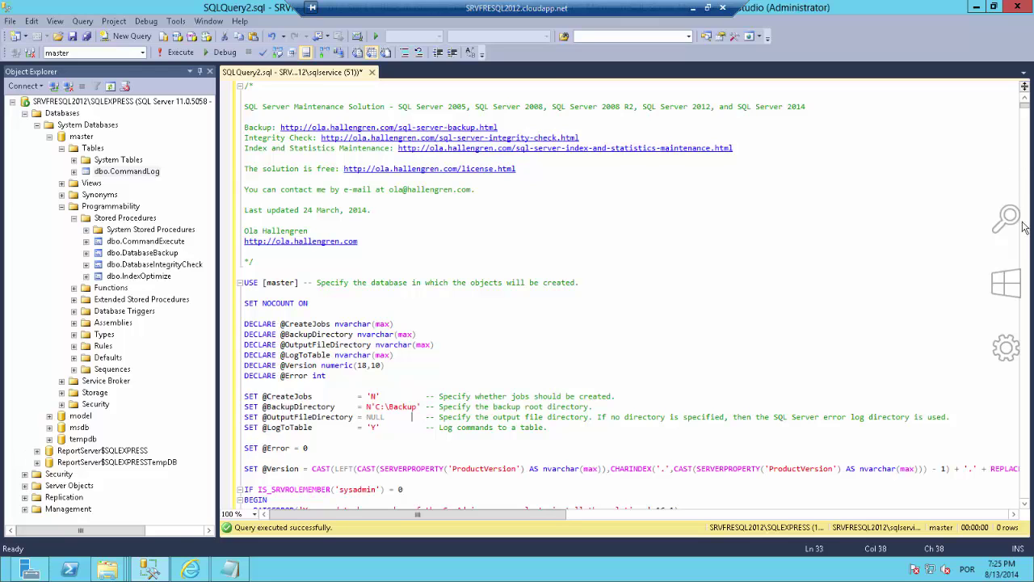
pyautogui.click(1006, 283)
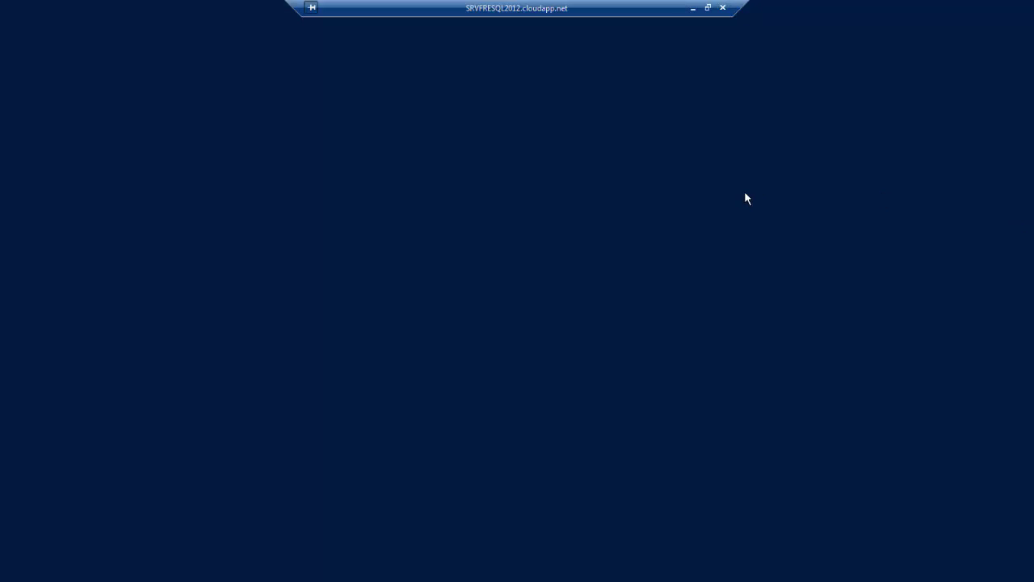
pyautogui.write('tas')
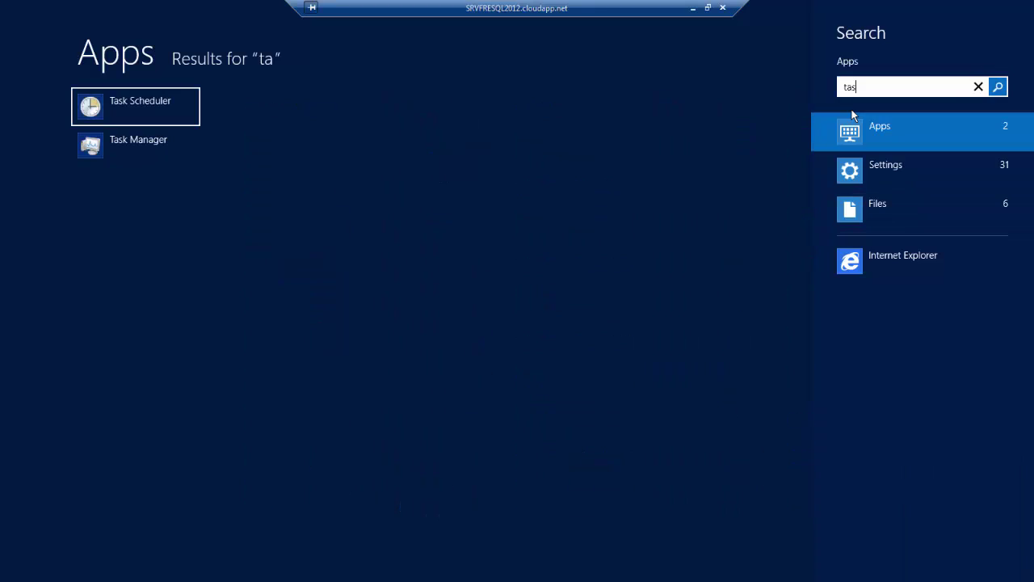
pyautogui.click(122, 104)
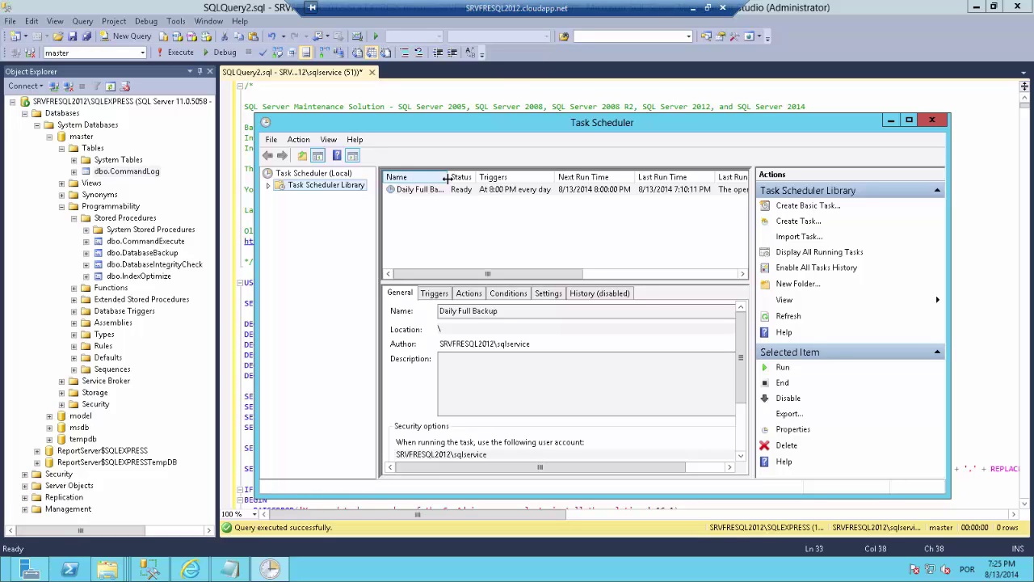
# Delete the existing Daily Full Backup task from the Task Scheduler Library.
pyautogui.doubleClick(450, 176)
pyautogui.rightClick(442, 197)
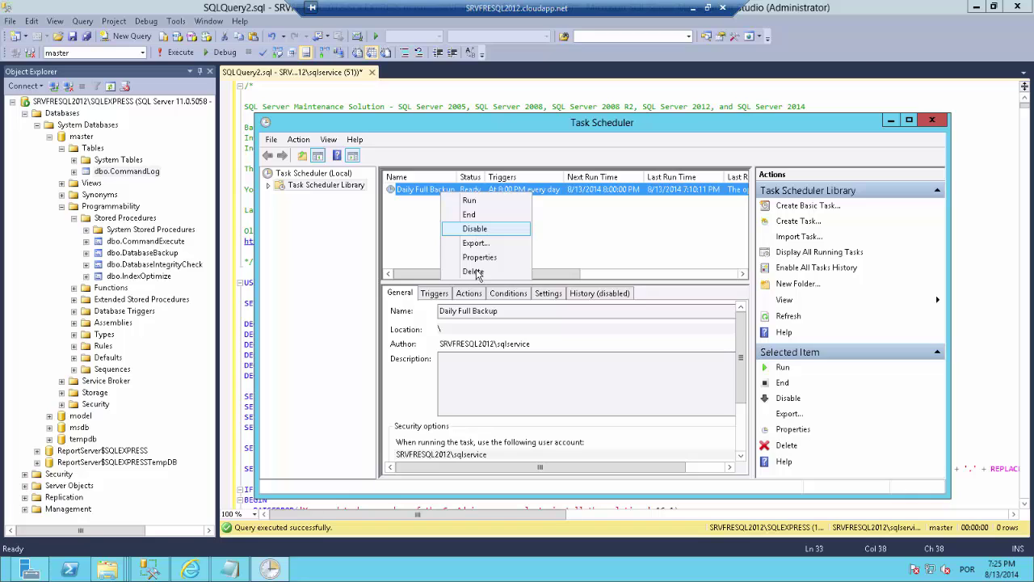
pyautogui.click(476, 272)
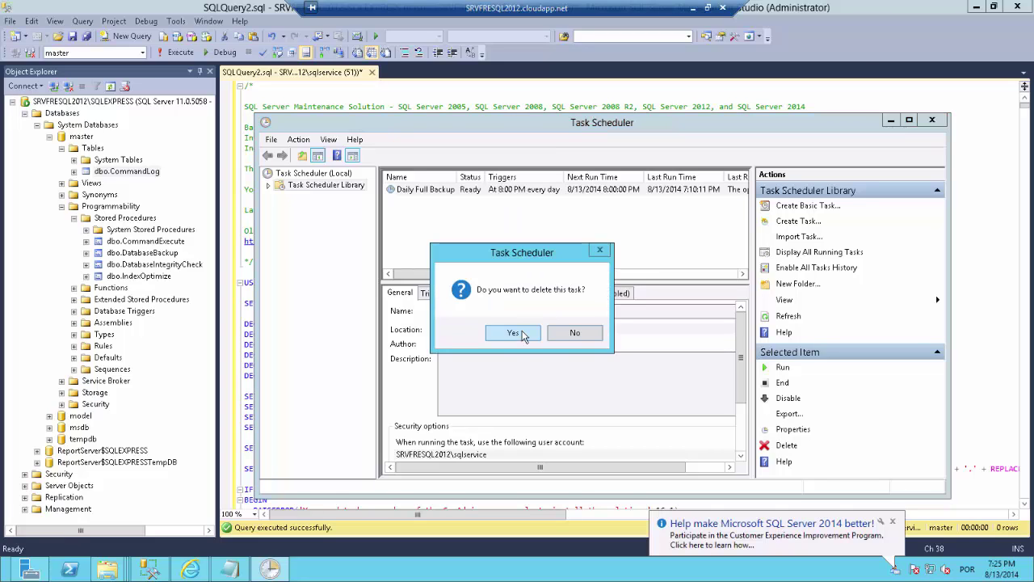
pyautogui.click(522, 333)
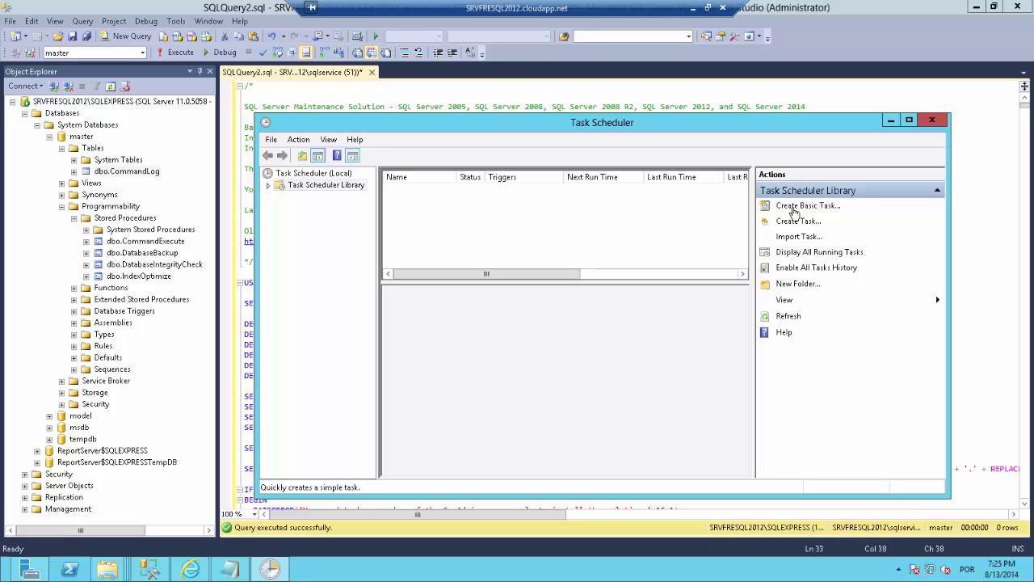
# Start a new basic task and name it "Full Backup Diario".
pyautogui.click(793, 208)
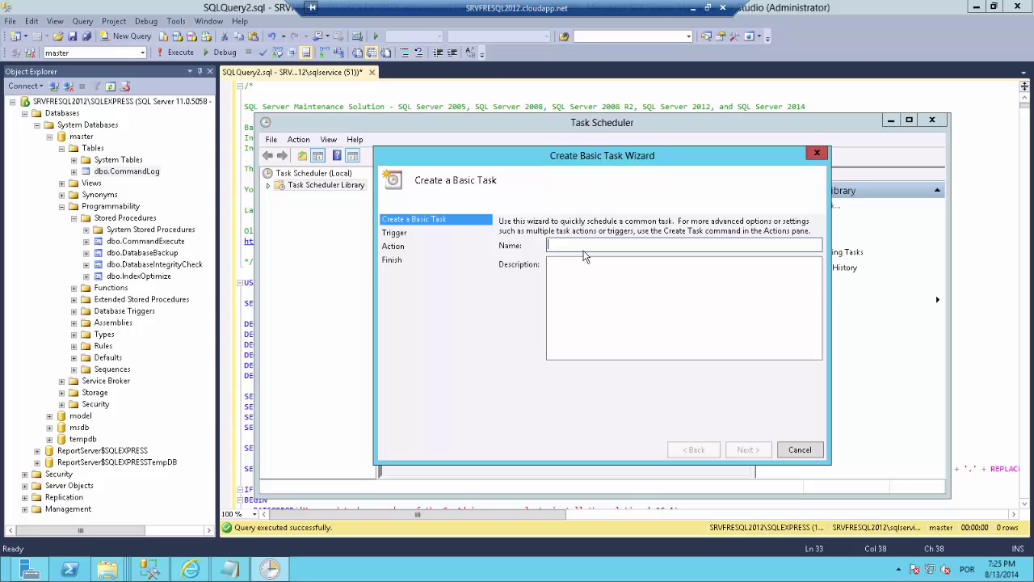
pyautogui.write('F')
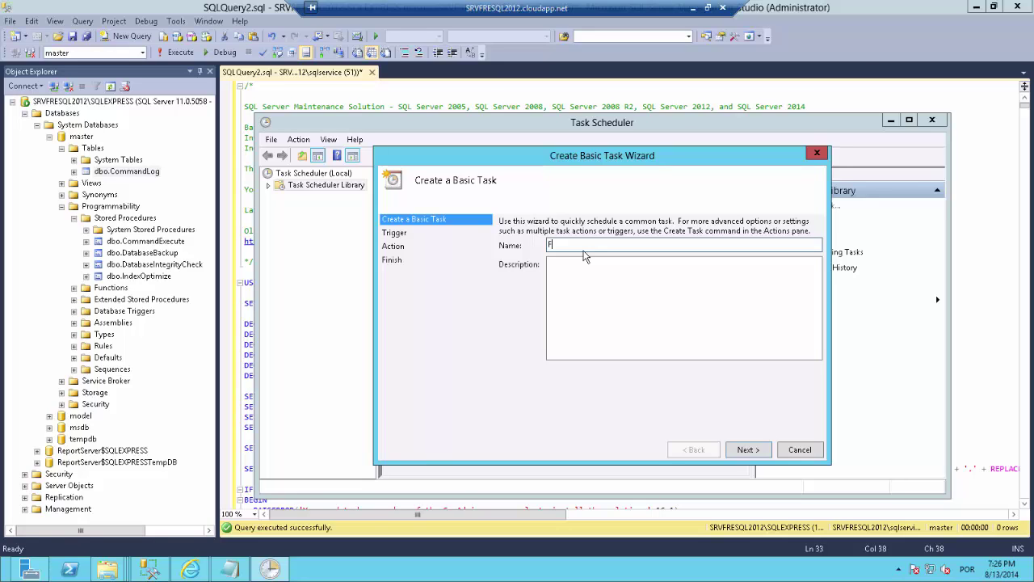
pyautogui.press('BackSpace')
pyautogui.write('Ful')
pyautogui.write('l Backup Di')
pyautogui.write('an')
# Give the task a daily trigger that starts at 8:00:00 PM.
pyautogui.click(750, 452)
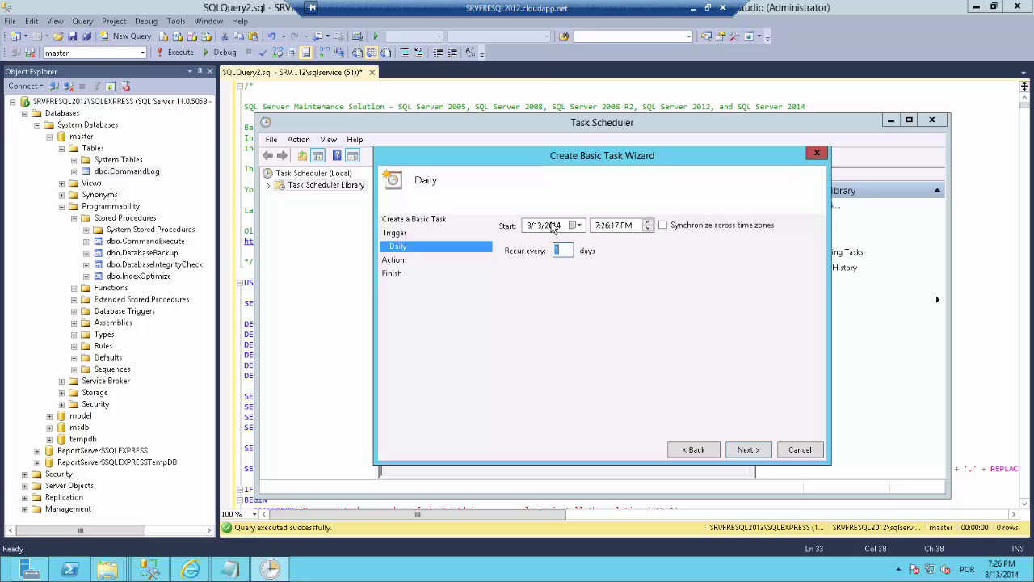
pyautogui.hotkey('shift', 'Tab')
pyautogui.write('8:00:00')
pyautogui.click(745, 450)
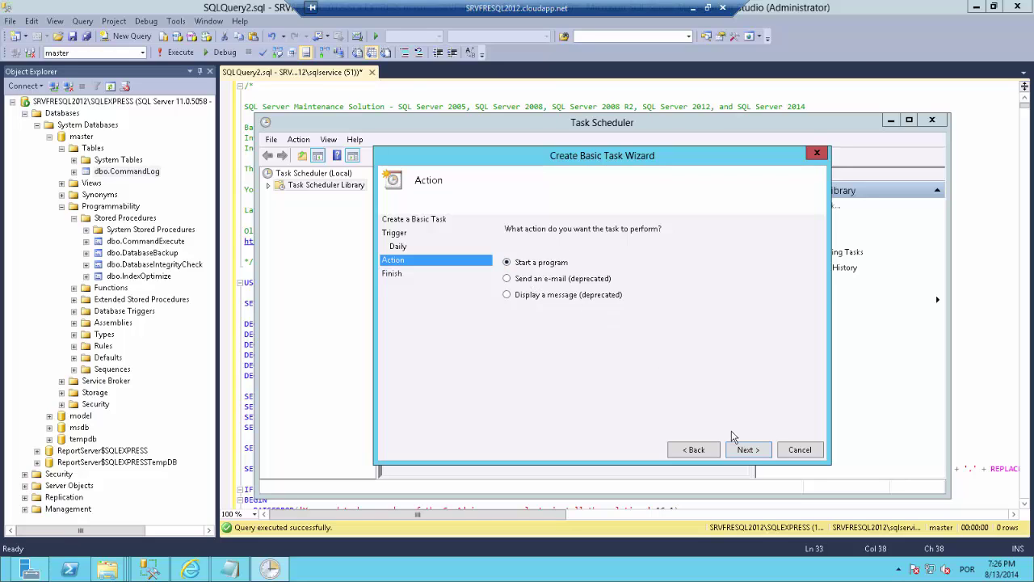
# Set the task to start the program C:\Scripts\SQLCMD Files\Full_Backup.bat and finish creating it.
pyautogui.click(745, 450)
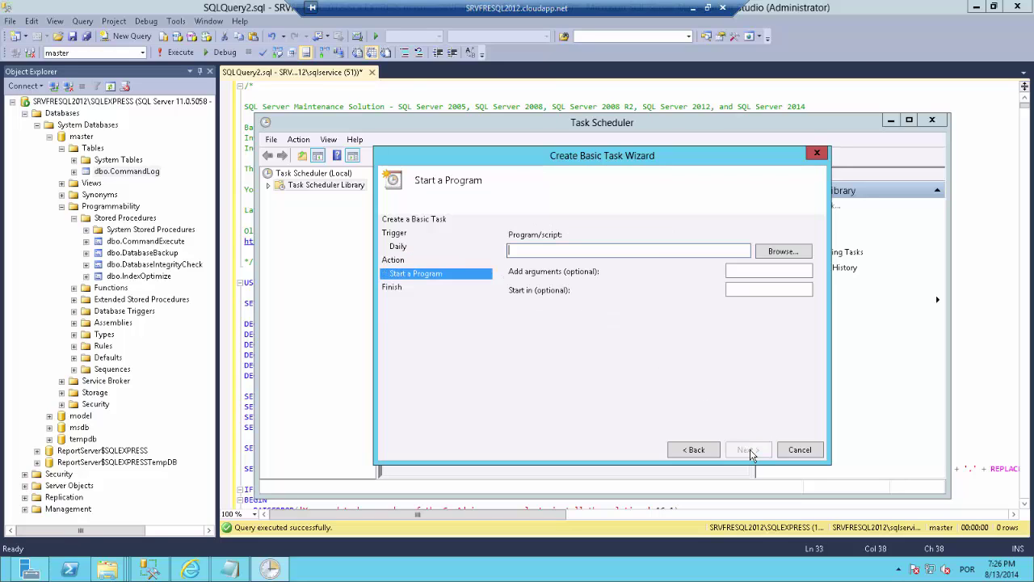
pyautogui.click(775, 252)
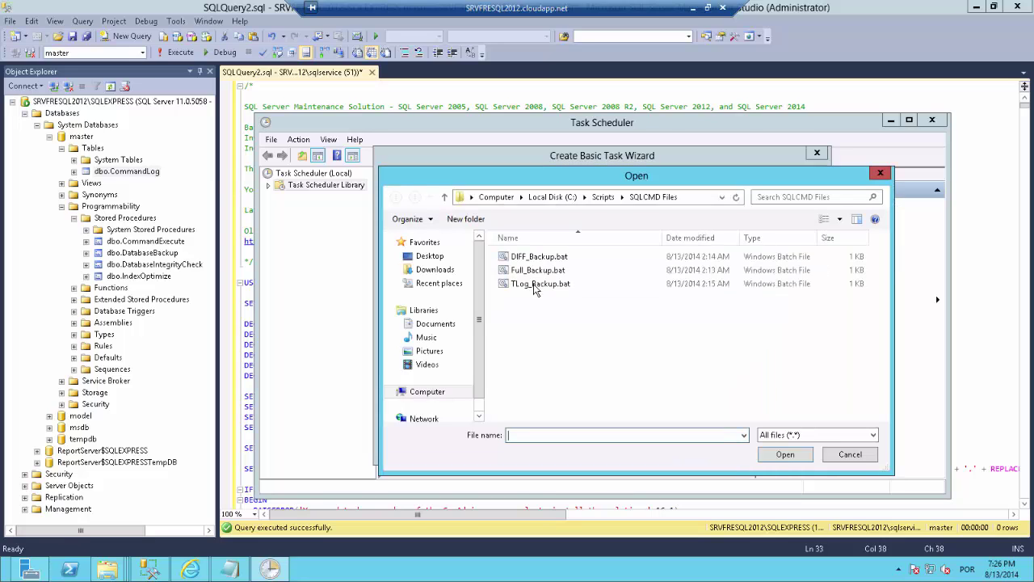
pyautogui.click(537, 272)
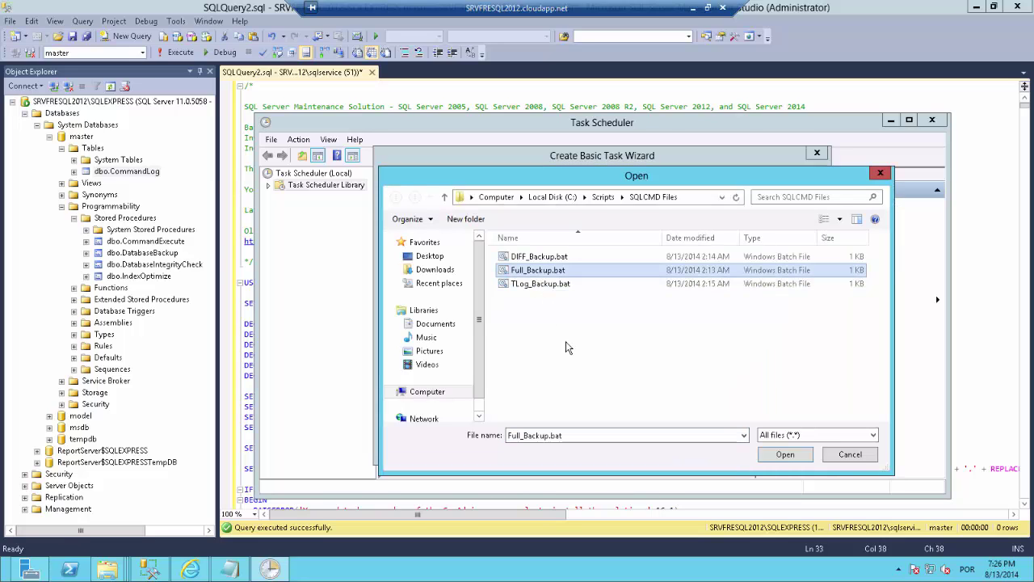
pyautogui.click(785, 455)
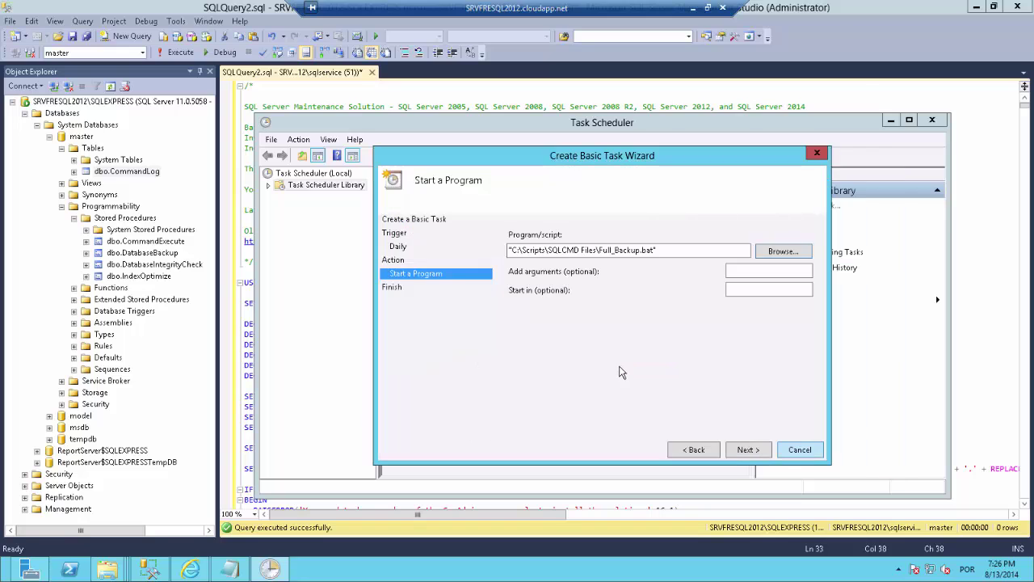
pyautogui.click(748, 450)
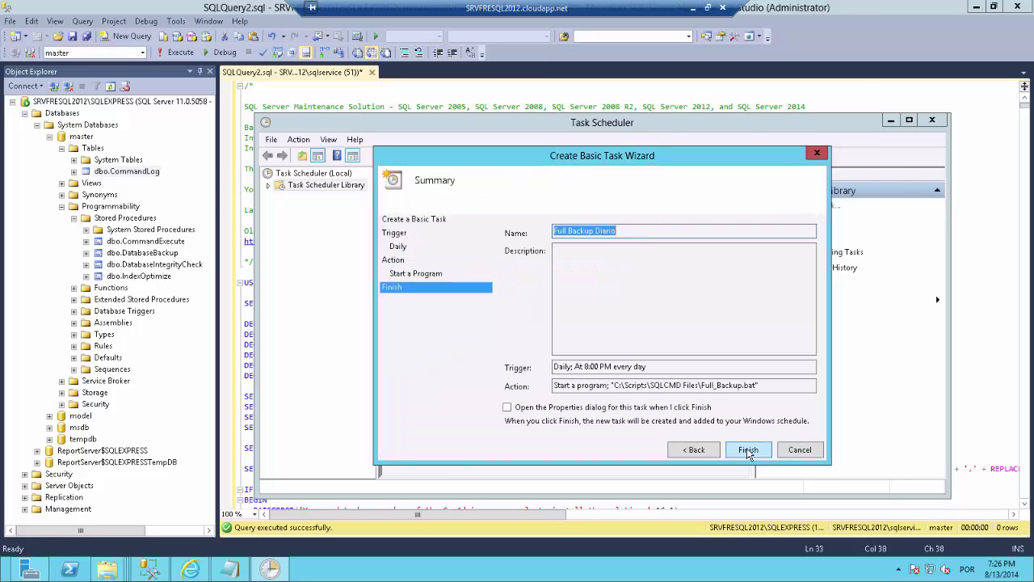
pyautogui.click(748, 452)
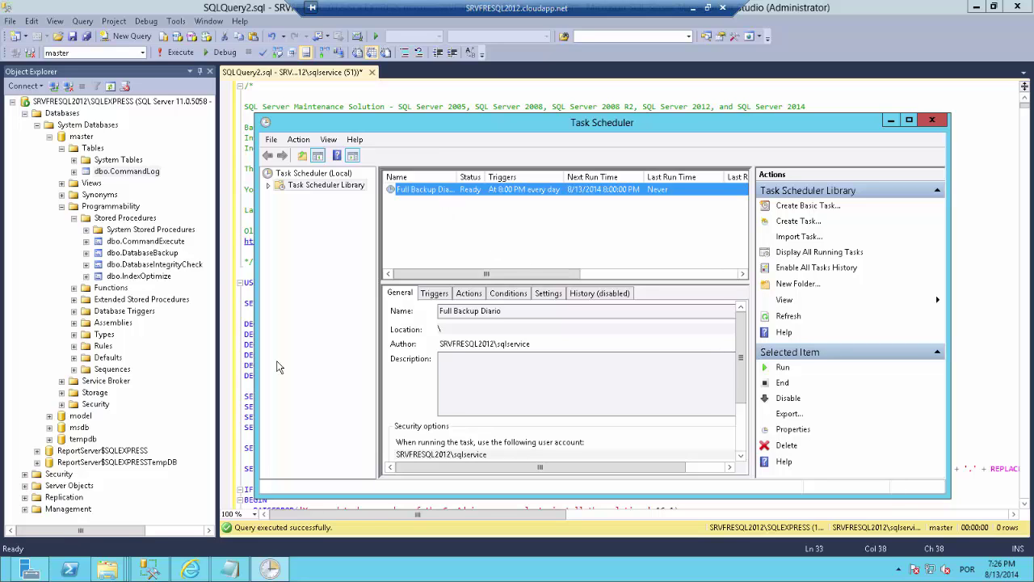
# Permanently delete the SRVFRESQL2012$SQLEXPRESS folder from C:\Backup.
pyautogui.click(118, 565)
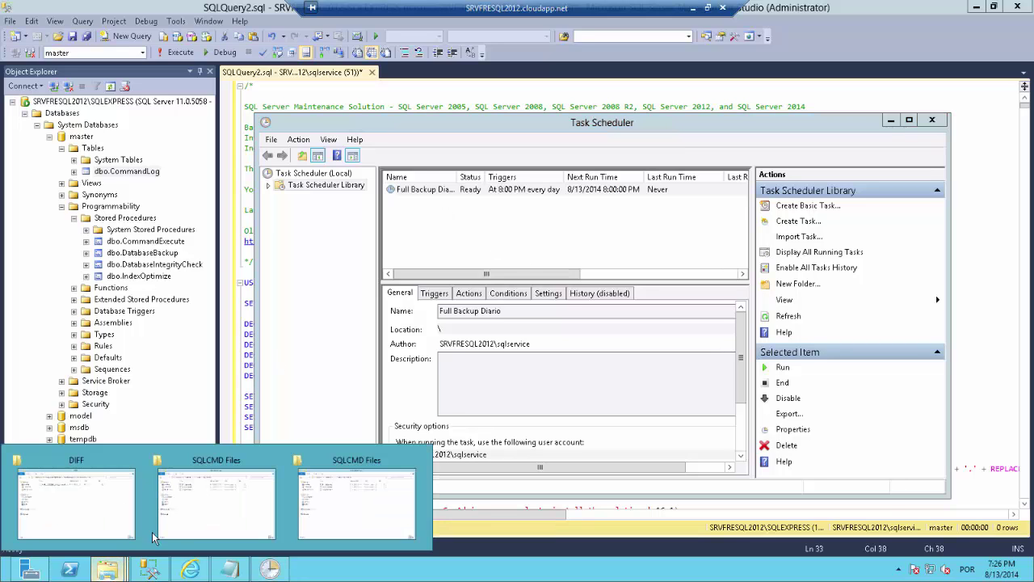
pyautogui.click(109, 517)
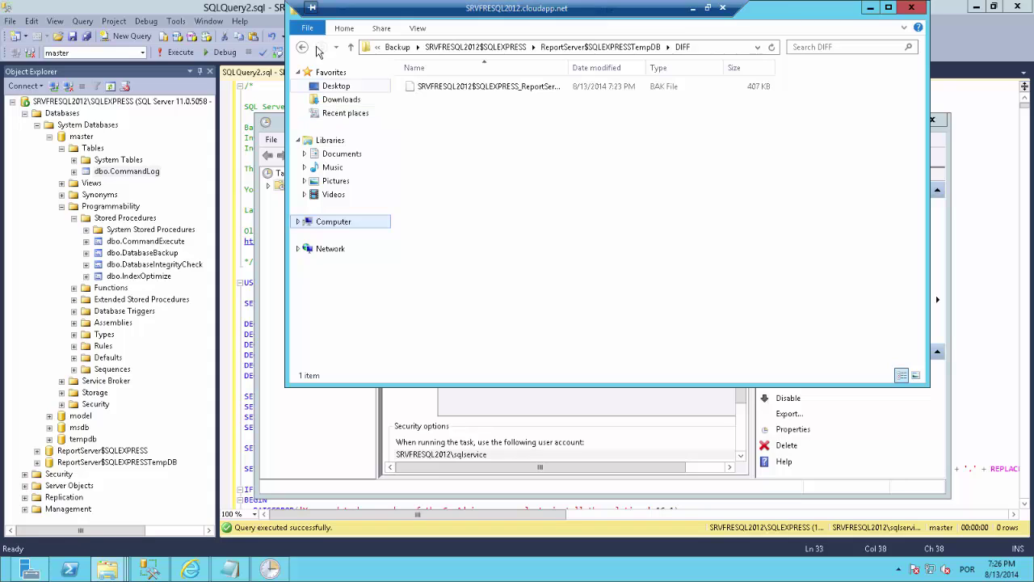
pyautogui.click(303, 48)
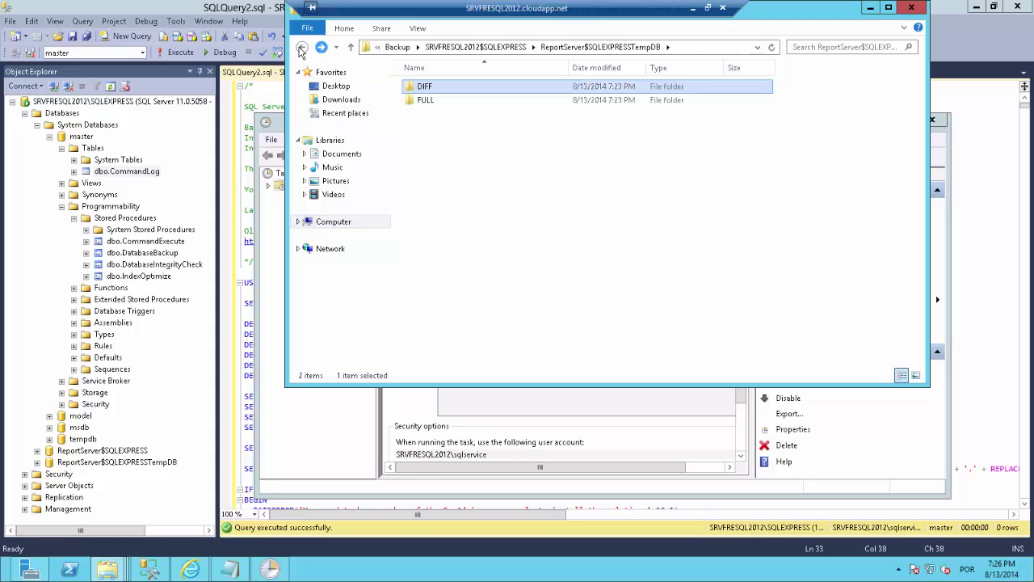
pyautogui.click(302, 48)
pyautogui.click(303, 48)
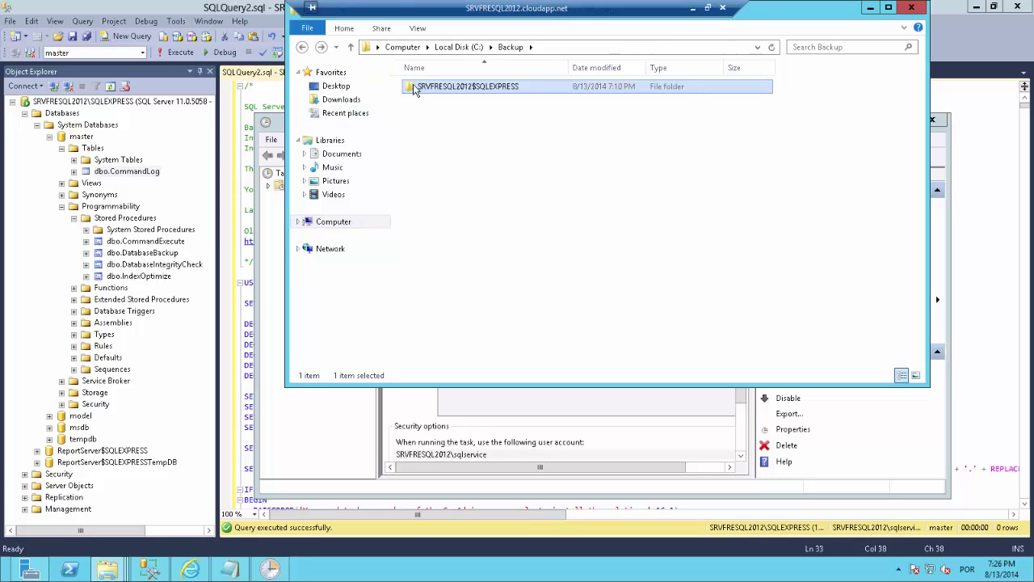
pyautogui.press('Delete')
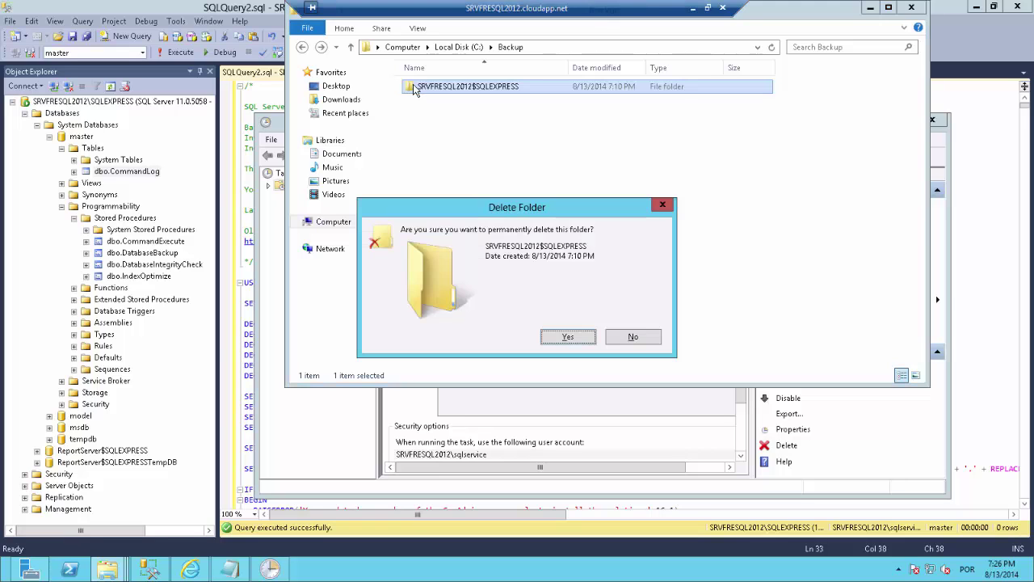
pyautogui.press('Return')
# Run the Full Backup Diario task manually from Task Scheduler.
pyautogui.click(558, 475)
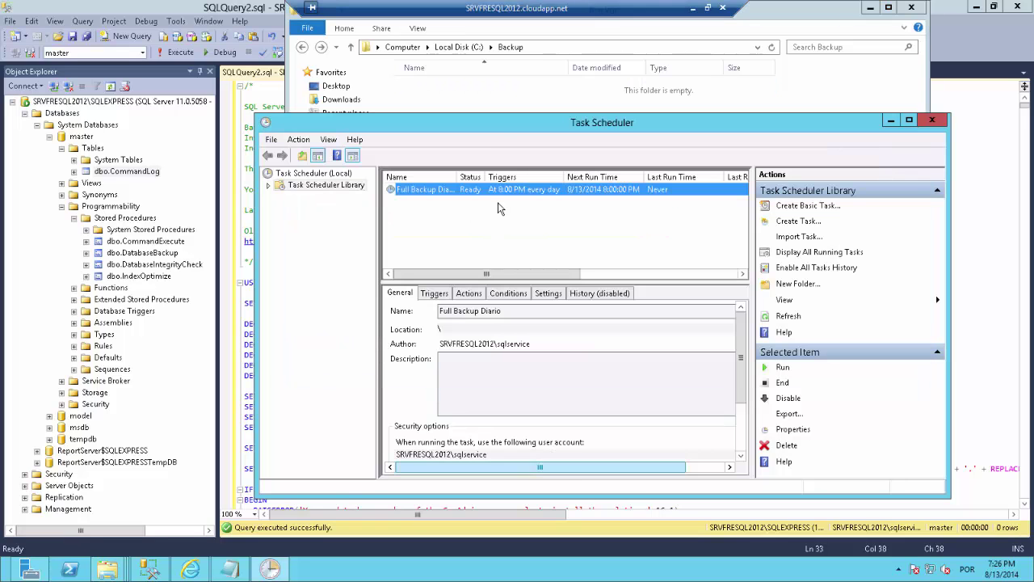
pyautogui.rightClick(462, 191)
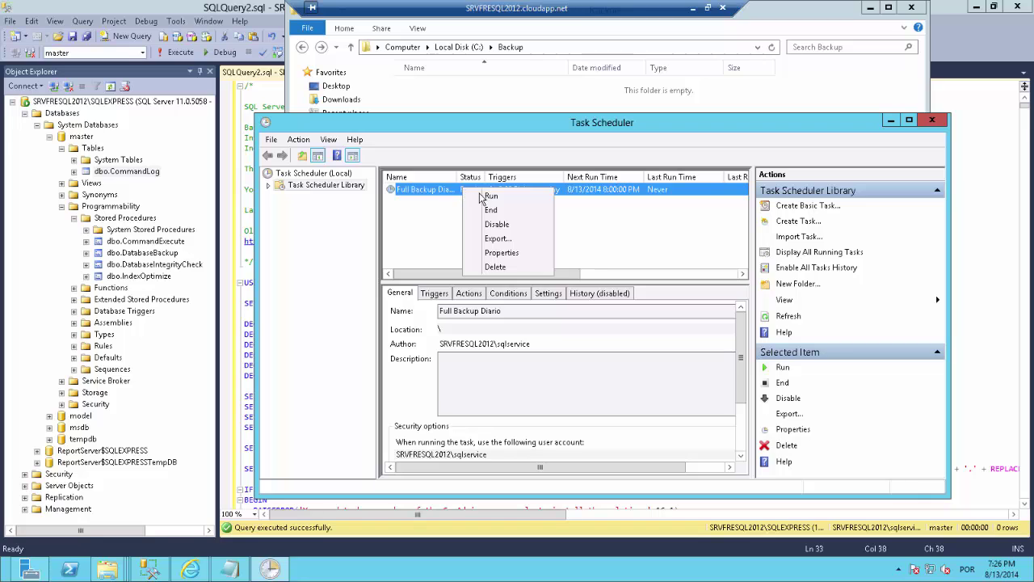
pyautogui.click(490, 197)
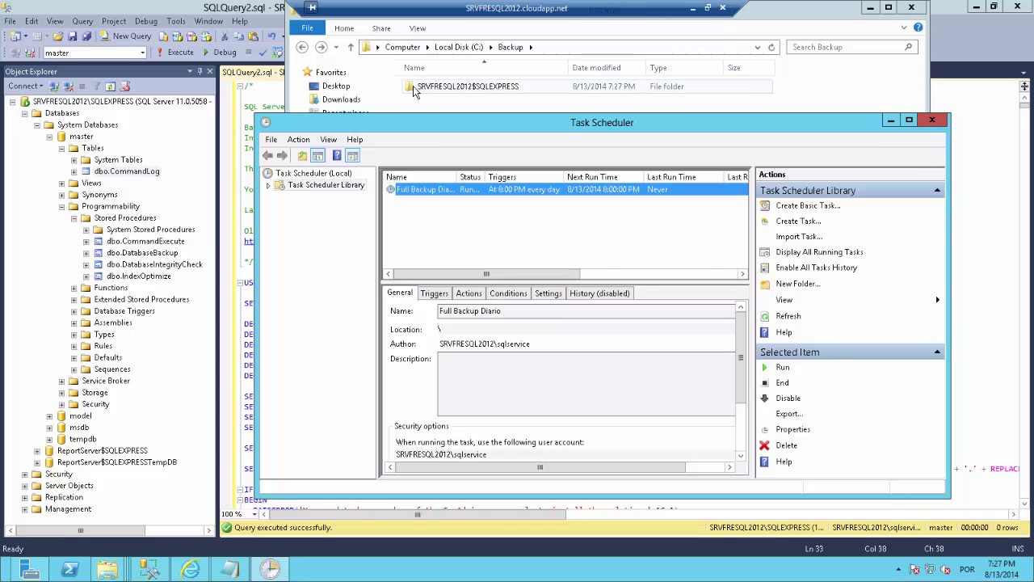
# Check the FULL folder of ReportServer$SQLEXPRESS for the new backup file and go back up through the backup folders.
pyautogui.doubleClick(413, 87)
pyautogui.doubleClick(410, 88)
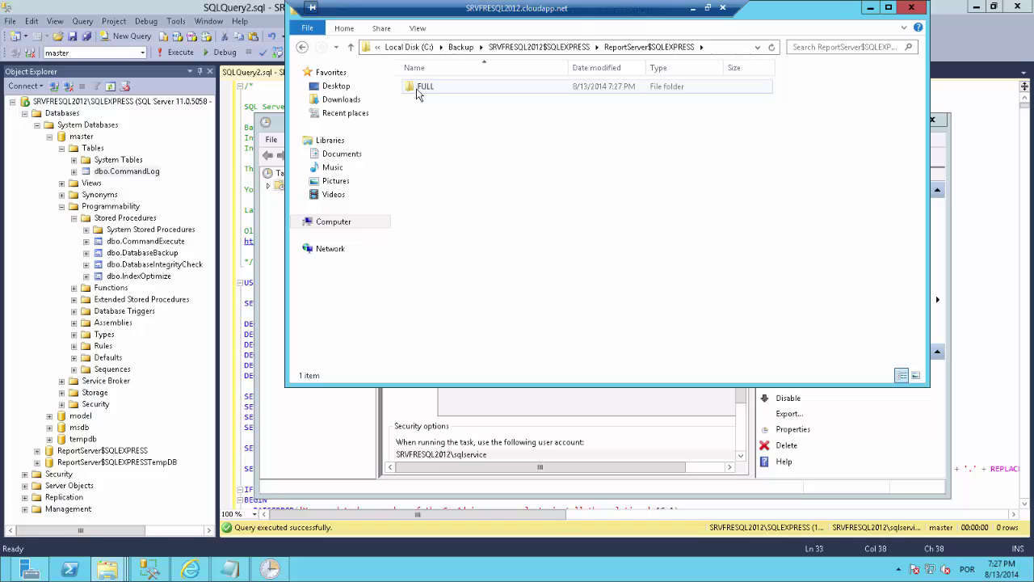
pyautogui.doubleClick(418, 93)
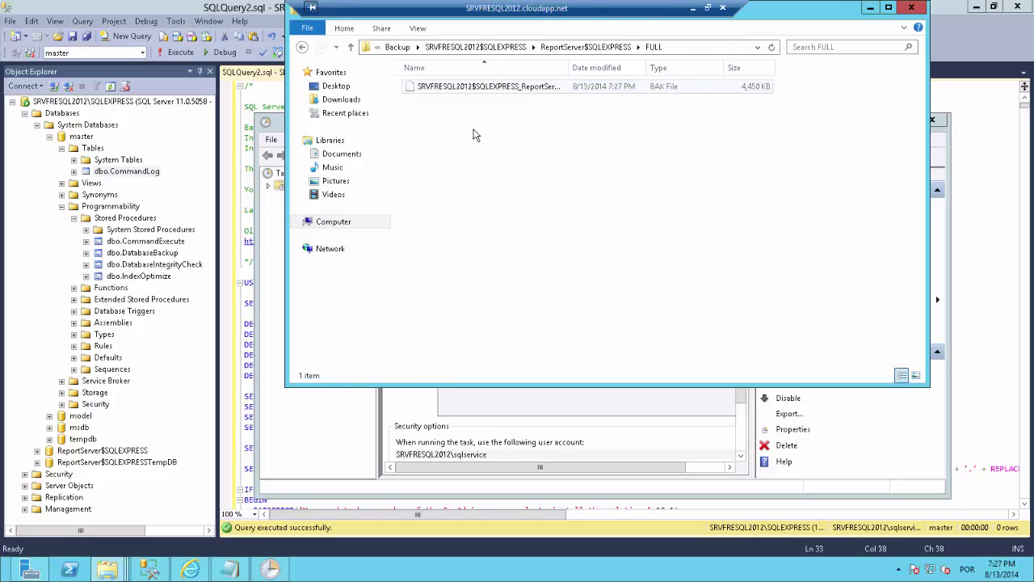
pyautogui.click(348, 453)
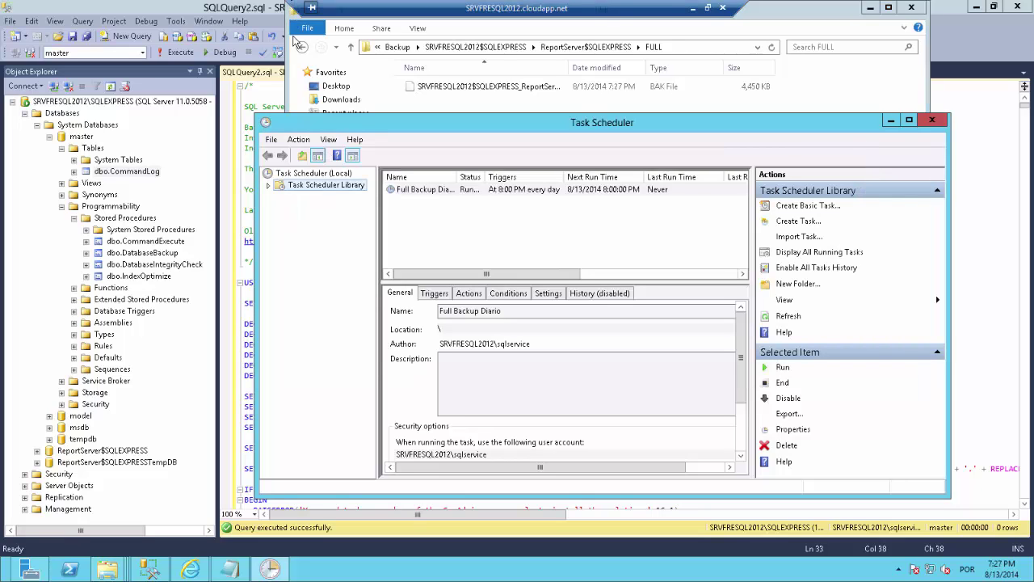
pyautogui.click(302, 48)
pyautogui.click(302, 48)
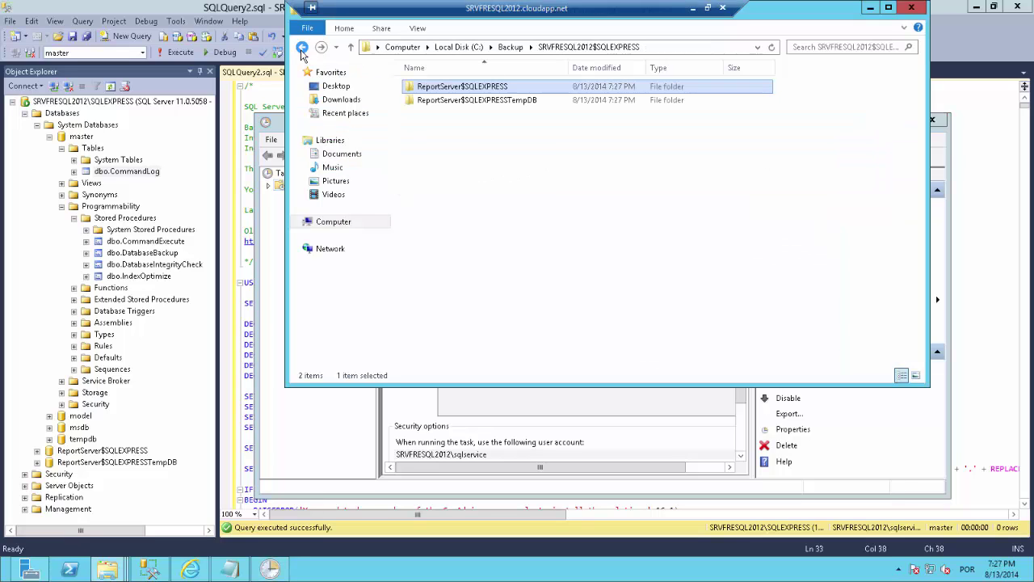
pyautogui.click(302, 49)
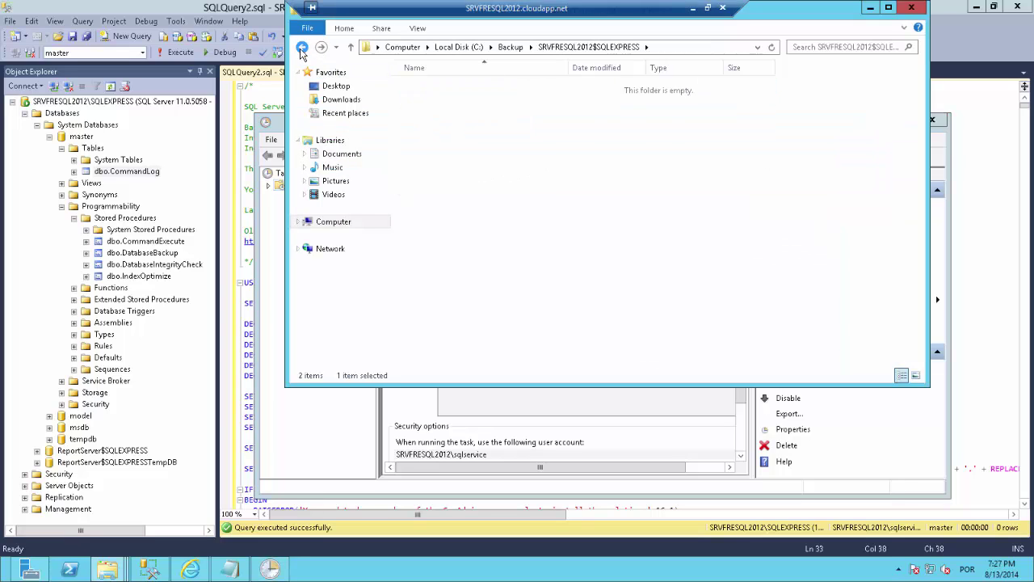
# Open Full_Backup.bat from the SQLCMD Files folder for editing and copy its output path C:\scripts\Output\Full_Backup.log.
pyautogui.click(303, 48)
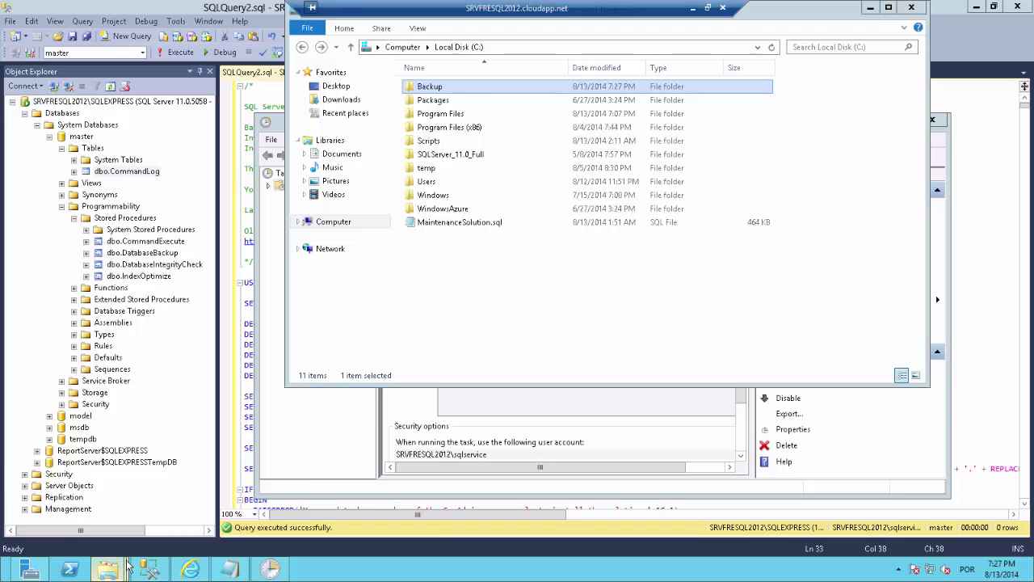
pyautogui.moveTo(130, 565)
pyautogui.click(360, 490)
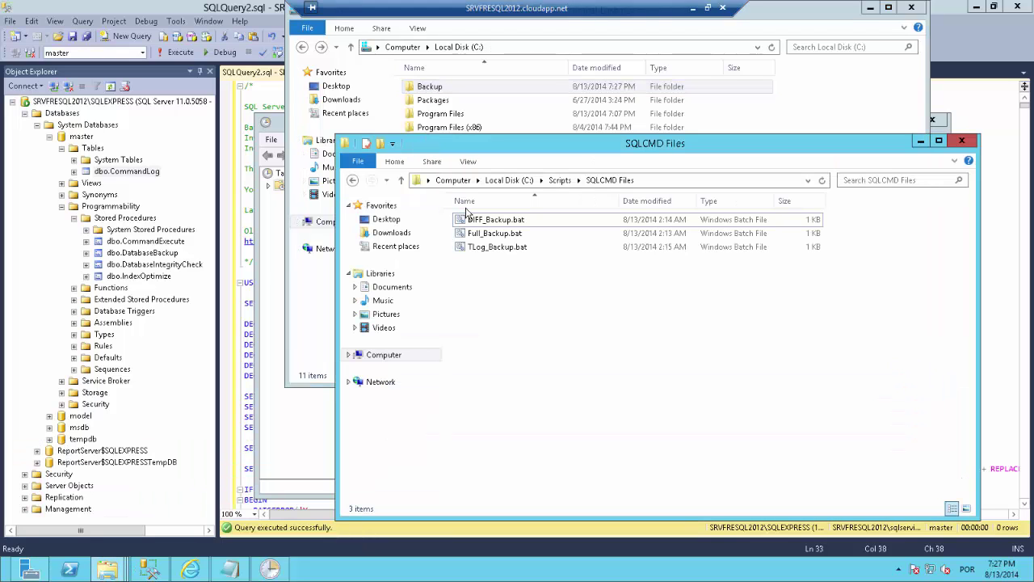
pyautogui.rightClick(485, 233)
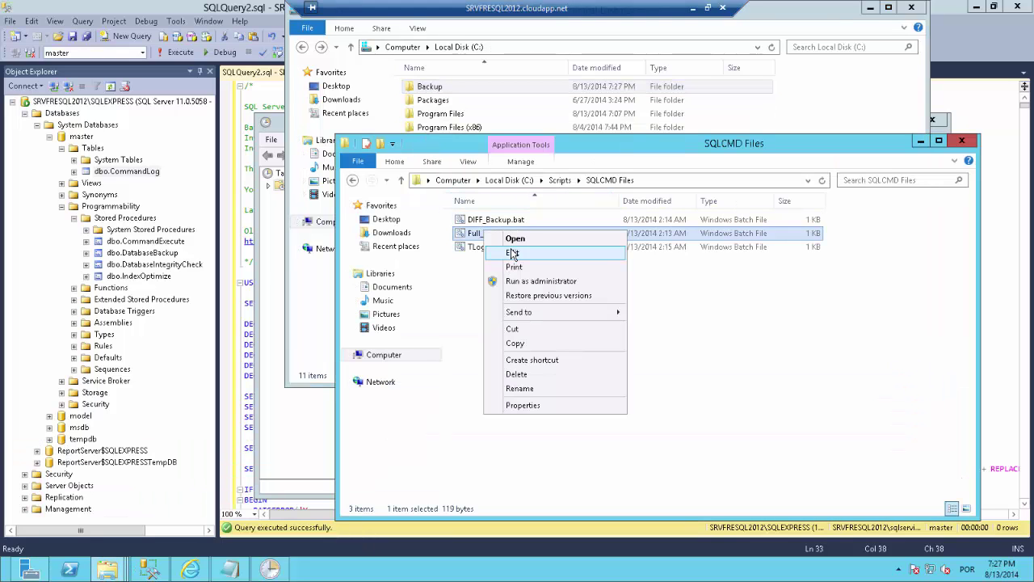
pyautogui.click(513, 252)
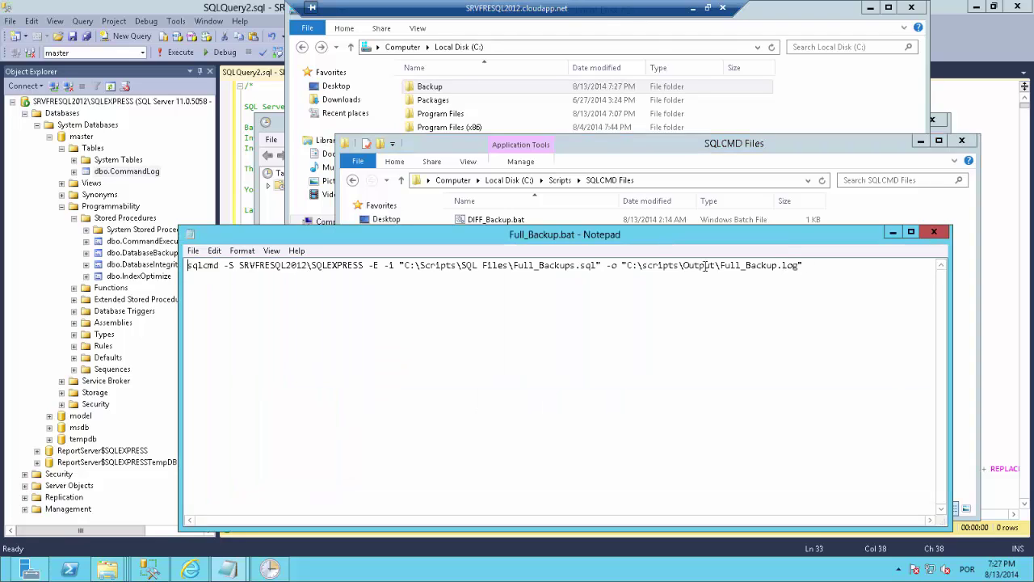
pyautogui.moveTo(803, 265); pyautogui.dragTo(623, 265)
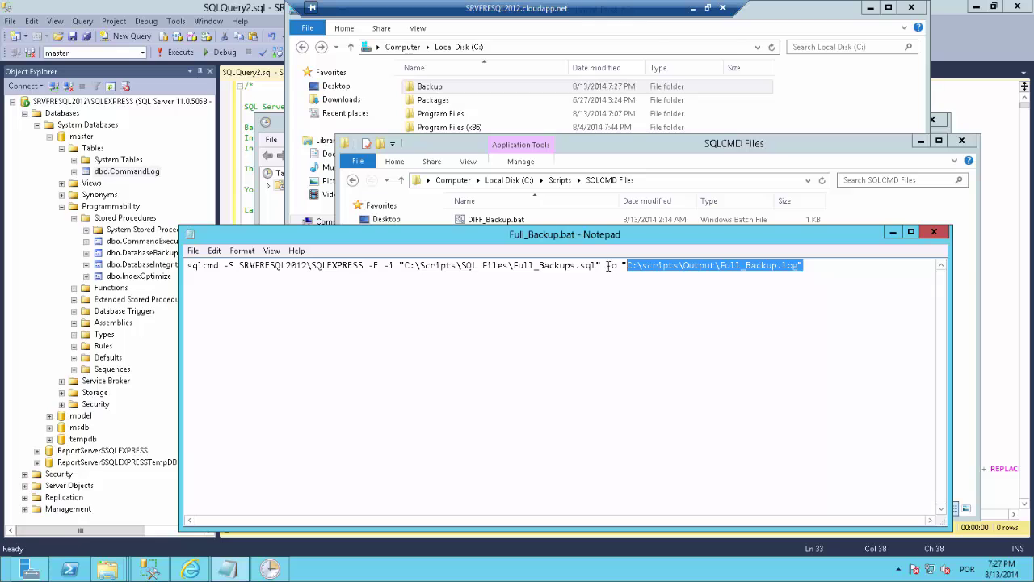
pyautogui.click(662, 267)
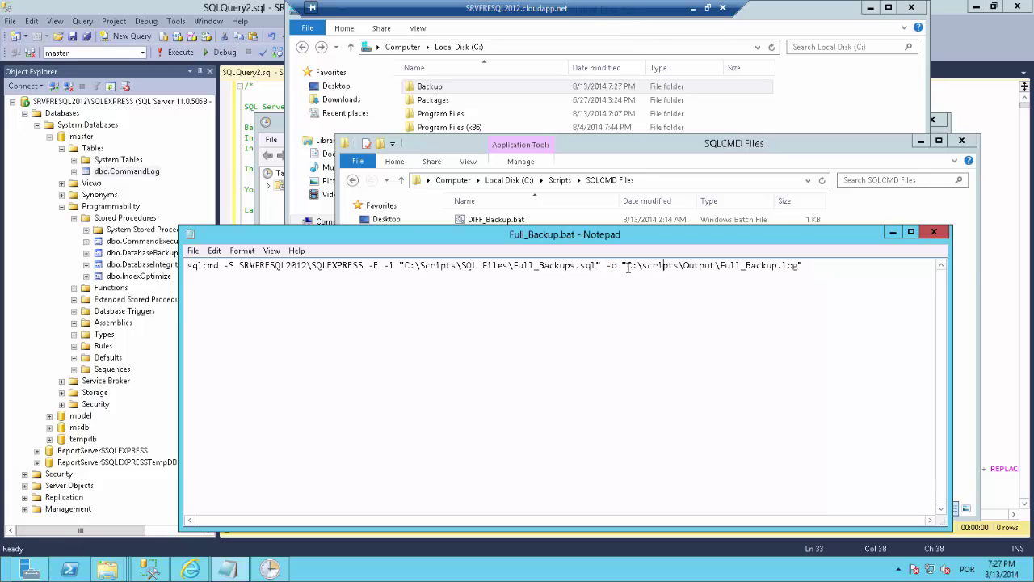
pyautogui.moveTo(628, 266); pyautogui.dragTo(799, 267)
pyautogui.hotkey('ctrl', 'c')
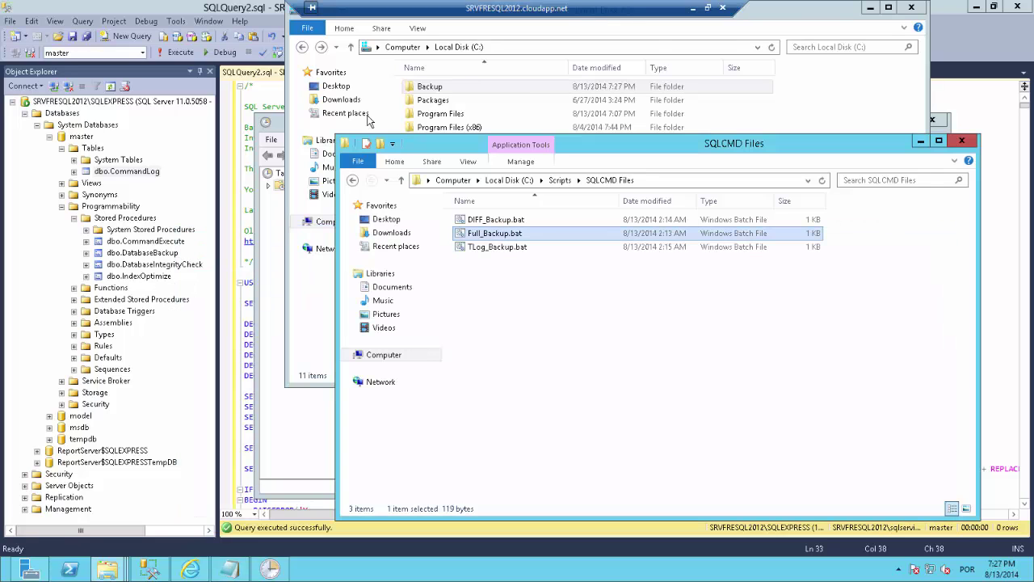
# Close the batch file and open Full_Backup.log from the copied path.
pyautogui.click(935, 232)
pyautogui.click(674, 181)
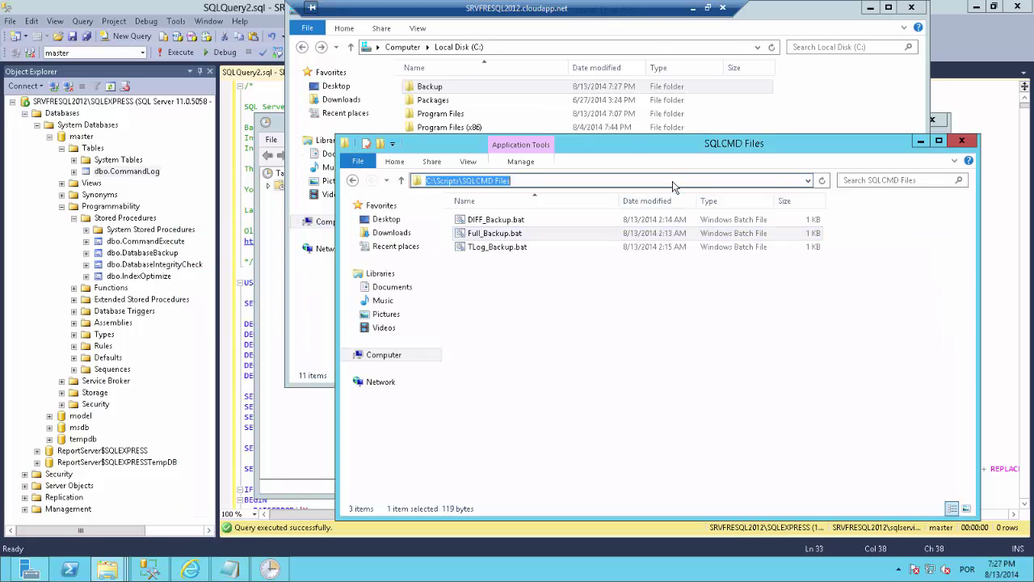
pyautogui.hotkey('ctrl', 'v')
pyautogui.press('Return')
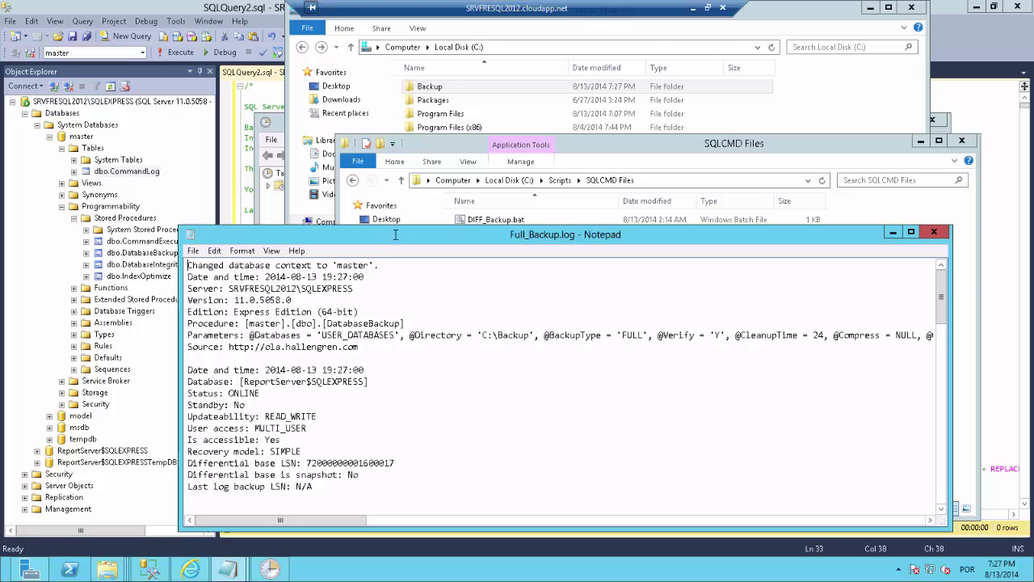
pyautogui.moveTo(395, 227); pyautogui.dragTo(378, 117)
pyautogui.click(286, 285)
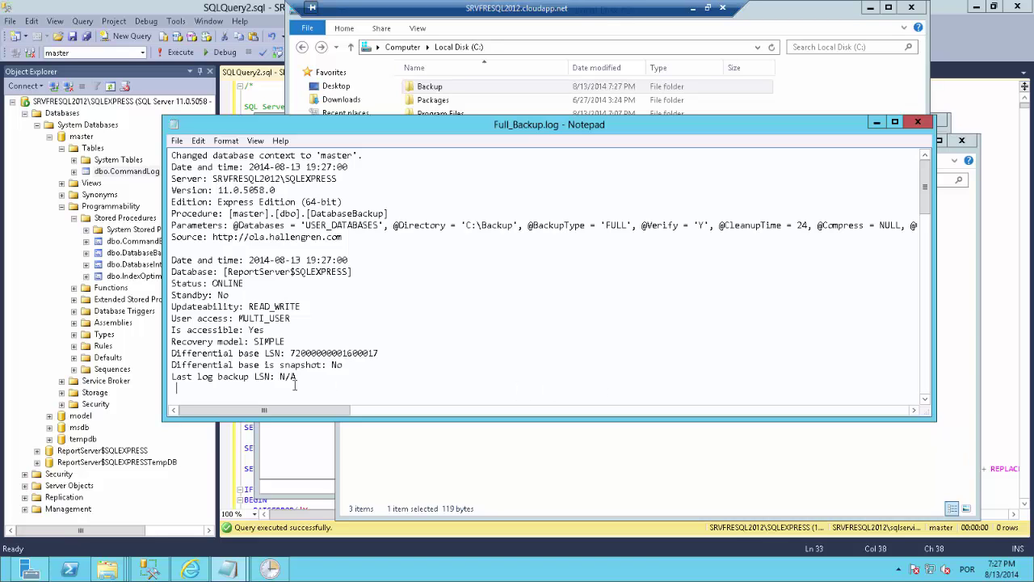
# Examine the start of the log and highlight the xp_create_subdir command entry for ReportServer$SQLEXPRESS.
pyautogui.press('Down')
pyautogui.press('Down')
pyautogui.press('Down')
pyautogui.press('Down')
pyautogui.press('Down')
pyautogui.press('Down')
pyautogui.press('Down')
pyautogui.press('Down')
pyautogui.press('Down')
pyautogui.press('Down')
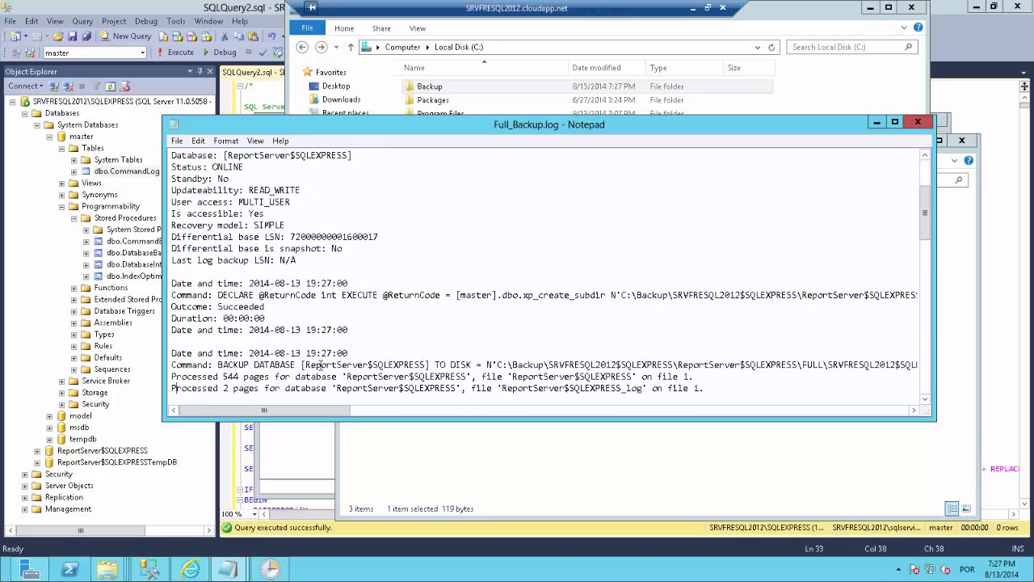
pyautogui.moveTo(353, 329); pyautogui.dragTo(171, 283)
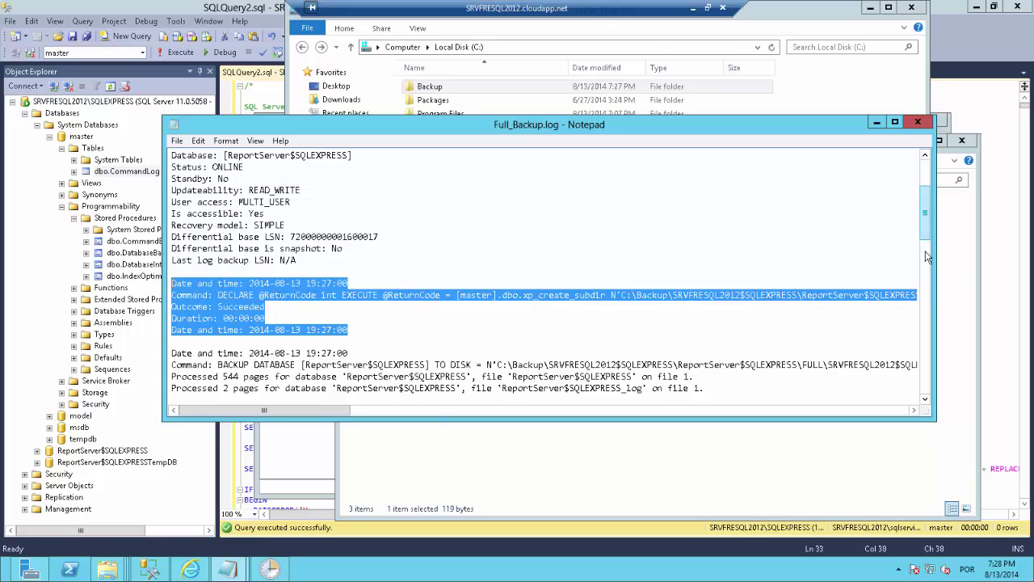
# Highlight the BACKUP DATABASE entry for ReportServer$SQLEXPRESS in the log, and its duration line.
pyautogui.scroll(-2, 928, 259)
pyautogui.moveTo(927, 258); pyautogui.dragTo(927, 261)
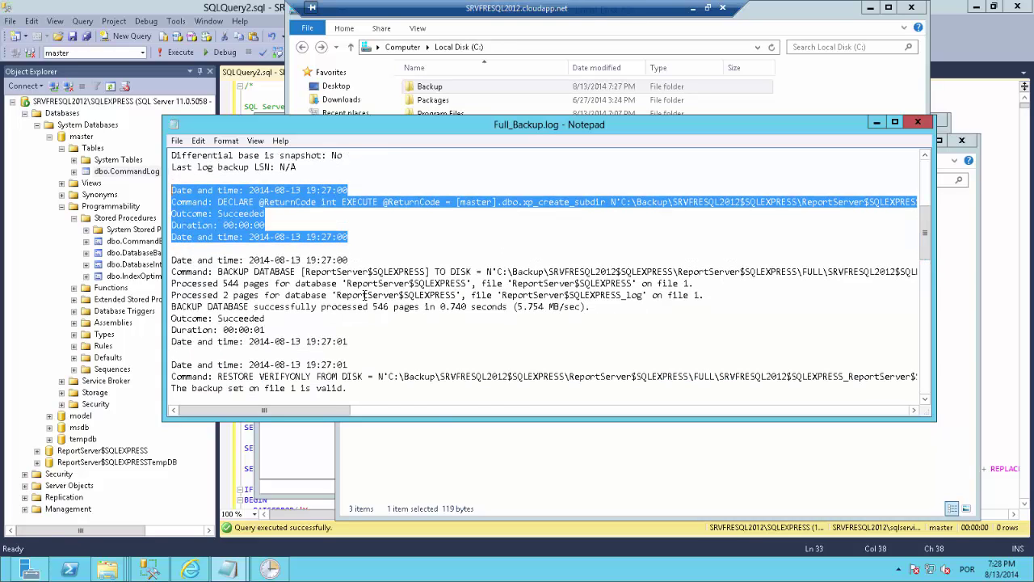
pyautogui.moveTo(347, 341); pyautogui.dragTo(172, 271)
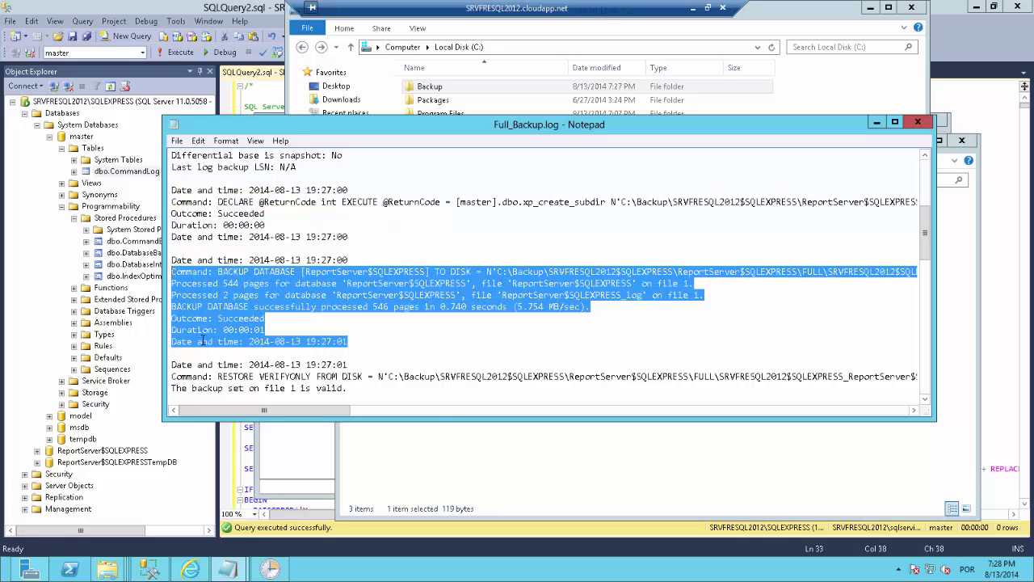
pyautogui.click(265, 331)
pyautogui.moveTo(272, 331); pyautogui.dragTo(171, 331)
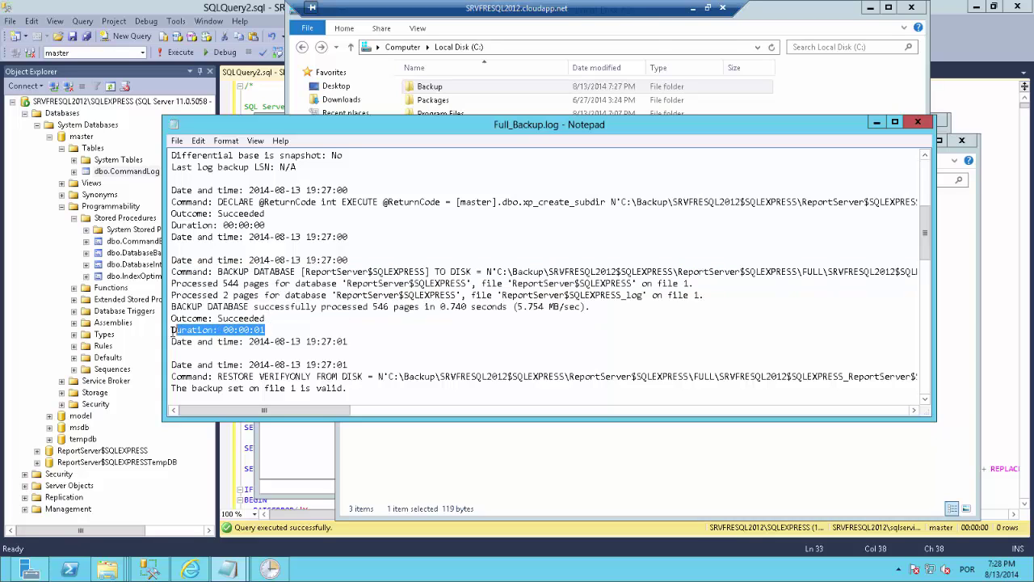
# Review the log through to its end and close it, taking the remote desktop session out of full screen.
pyautogui.moveTo(922, 228); pyautogui.dragTo(926, 352)
pyautogui.scroll(-1, 923, 275)
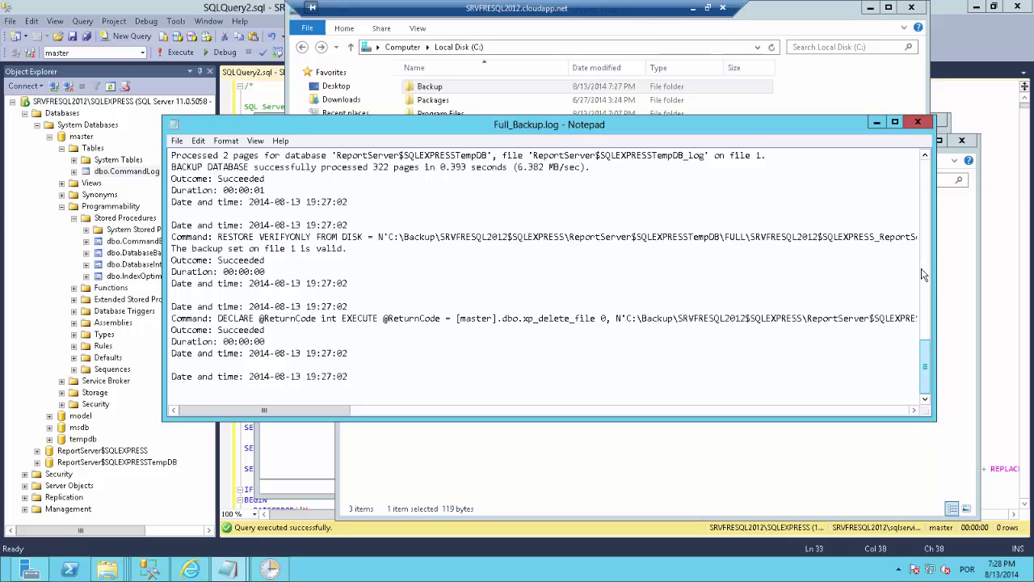
pyautogui.click(919, 124)
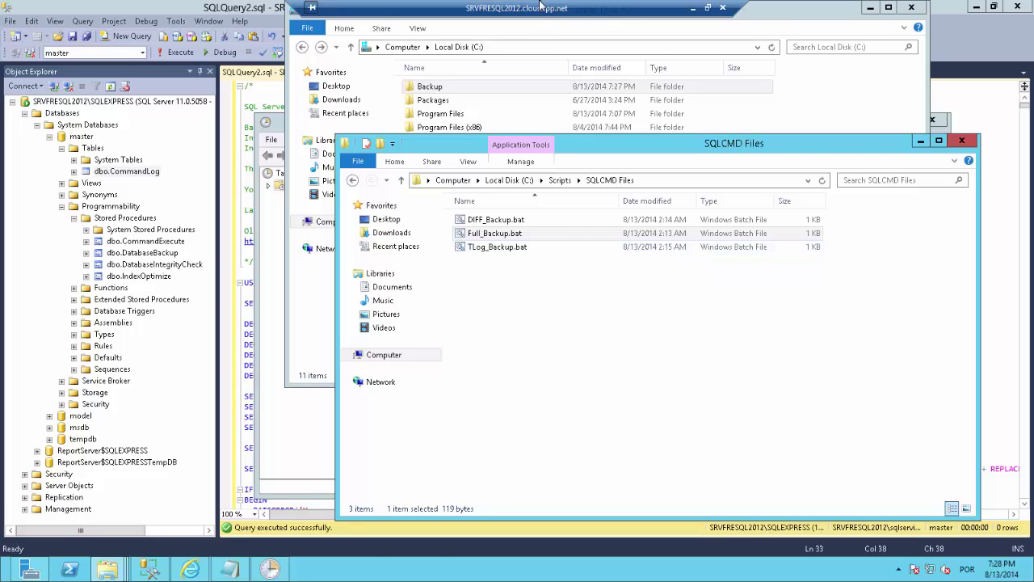
pyautogui.doubleClick(541, 10)
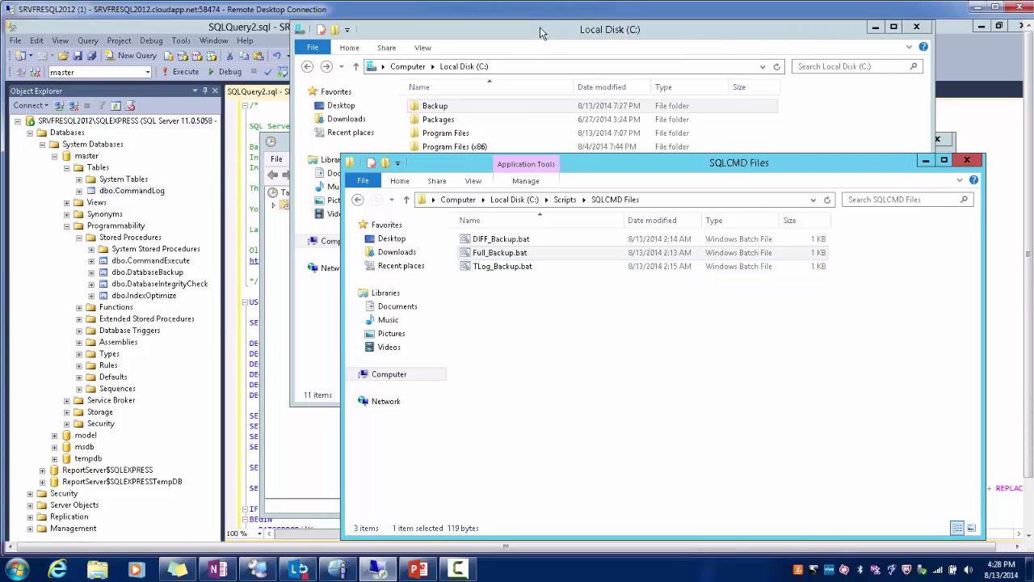